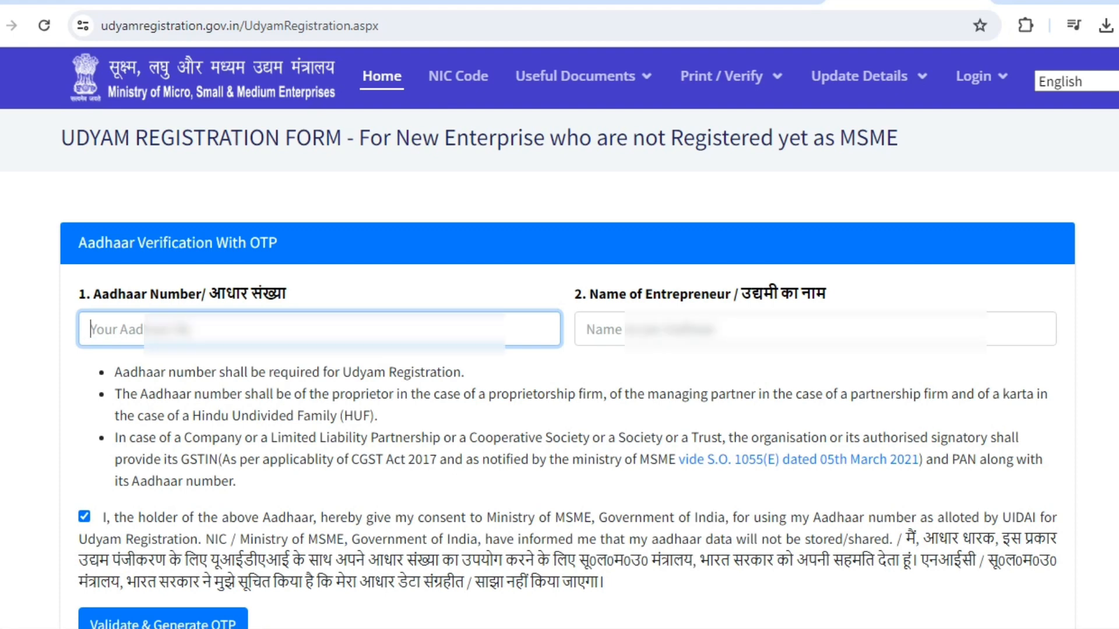
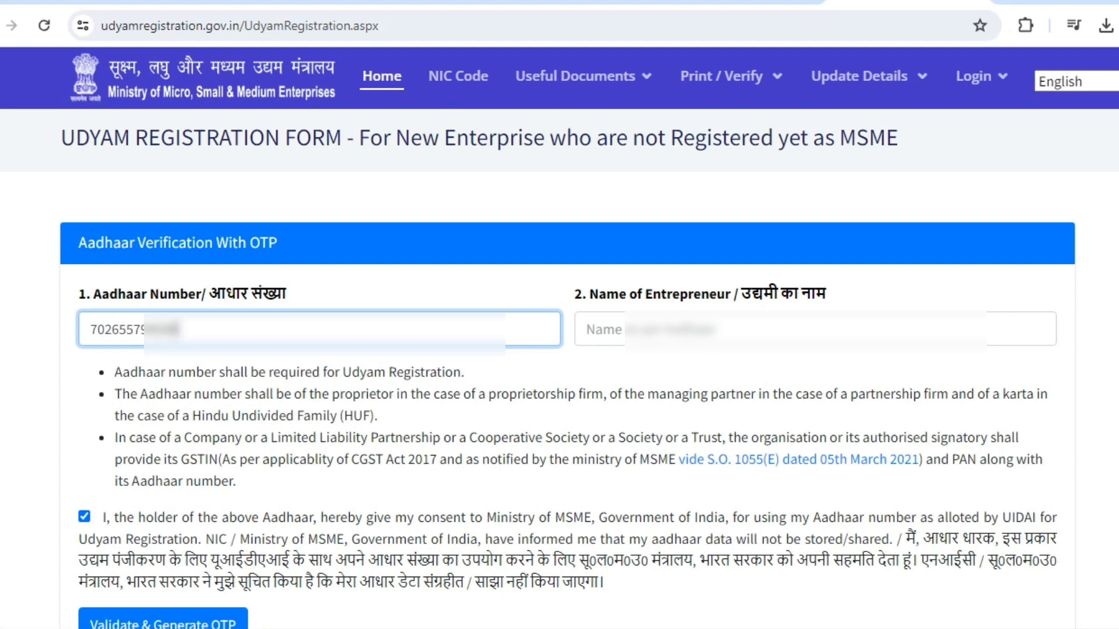
# Enter the Aadhaar number and the entrepreneur's name in the Aadhaar verification form.
pyautogui.click(587, 329)
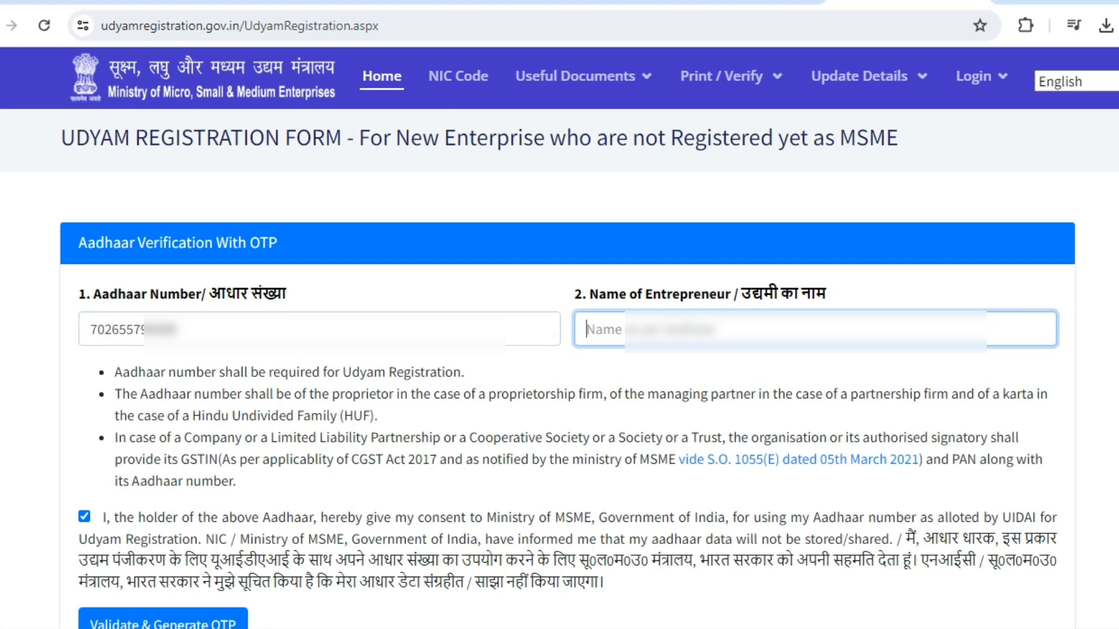
pyautogui.write('fwt')
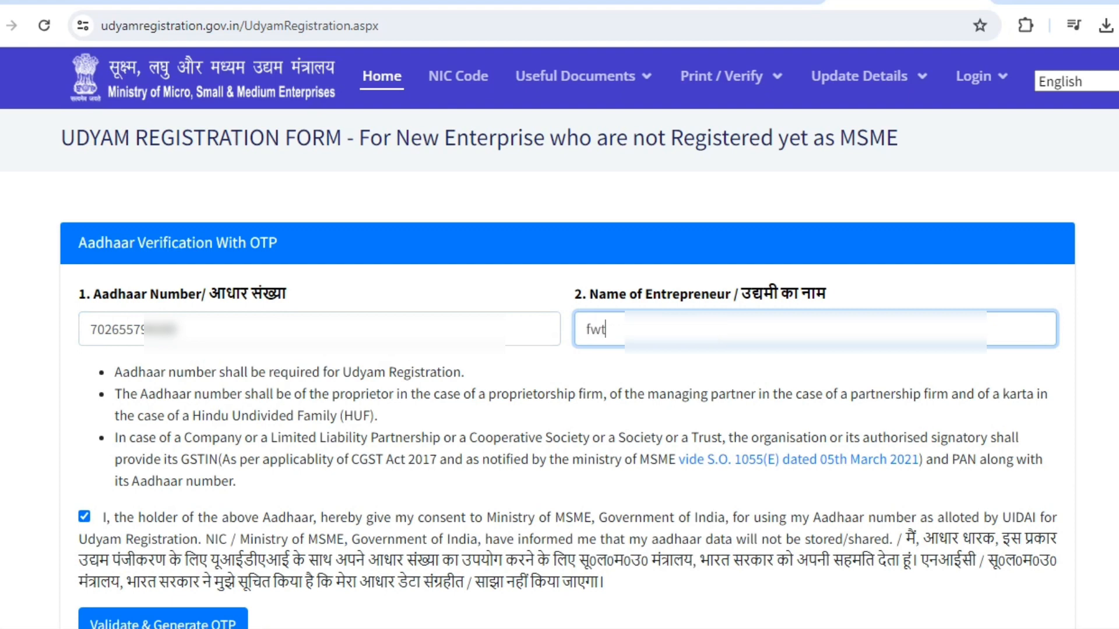
pyautogui.write('ps1')
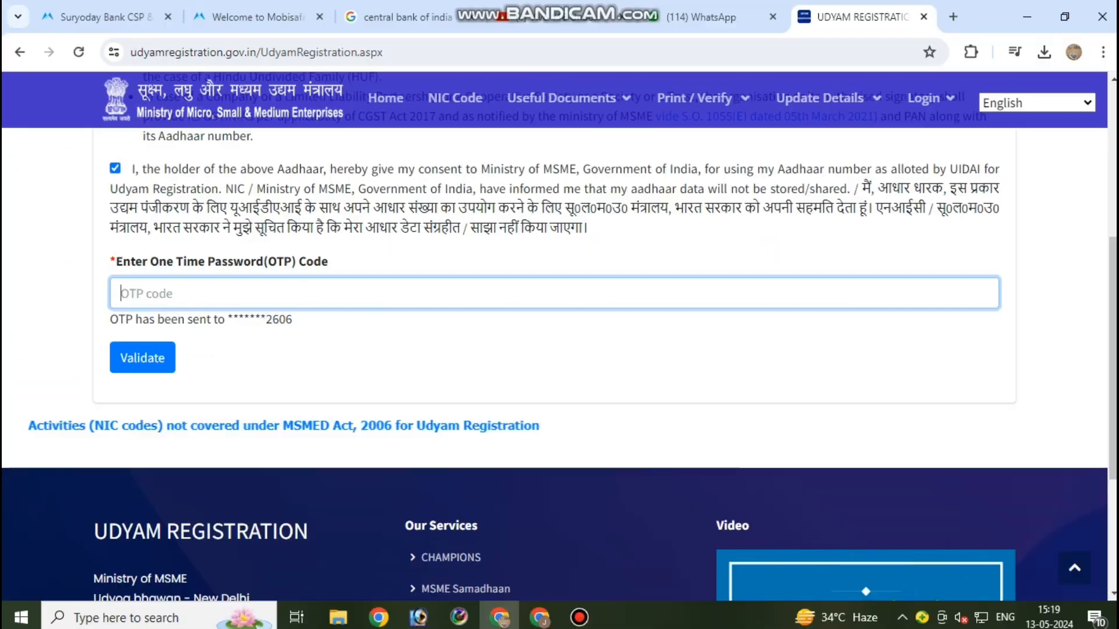
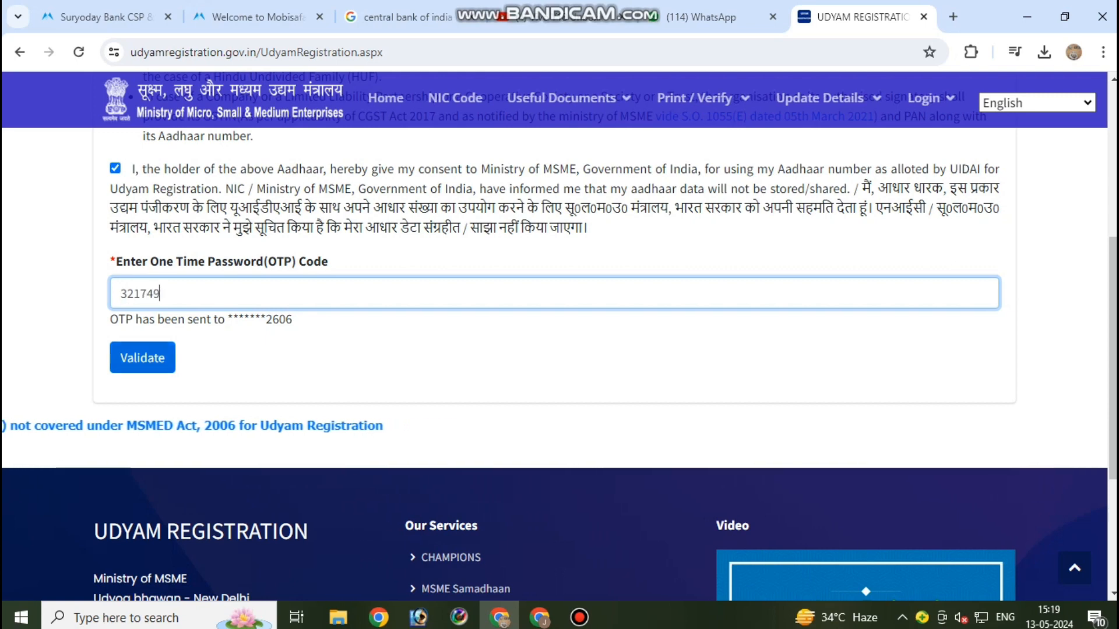
# Enter the one-time password and validate it to complete the Aadhaar verification.
pyautogui.press('Tab')
pyautogui.press('Return')
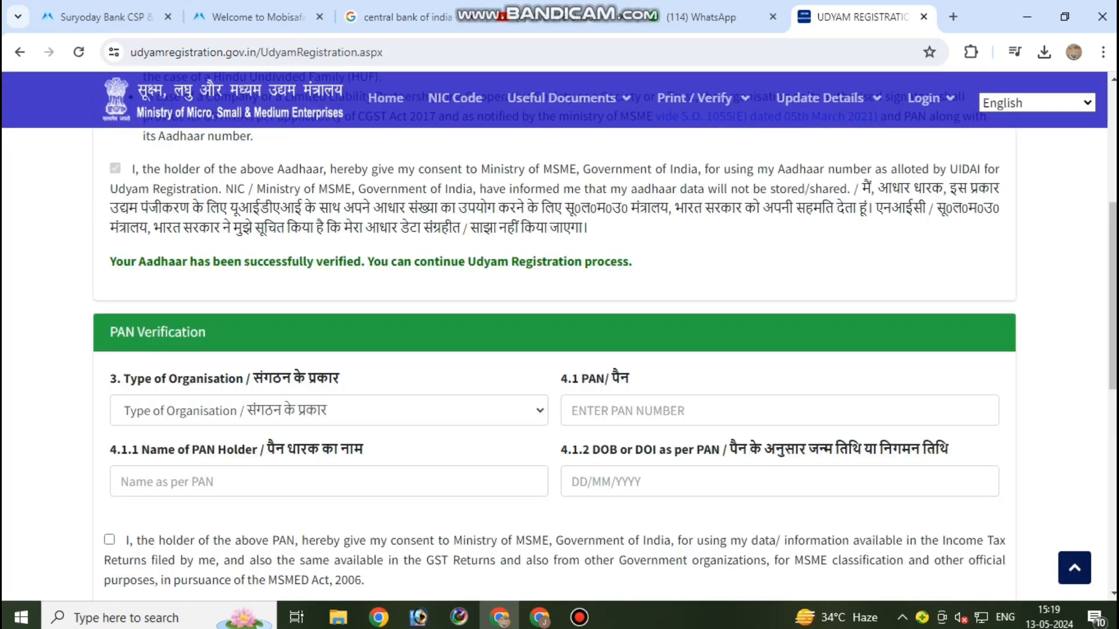
pyautogui.click(579, 617)
pyautogui.click(579, 617)
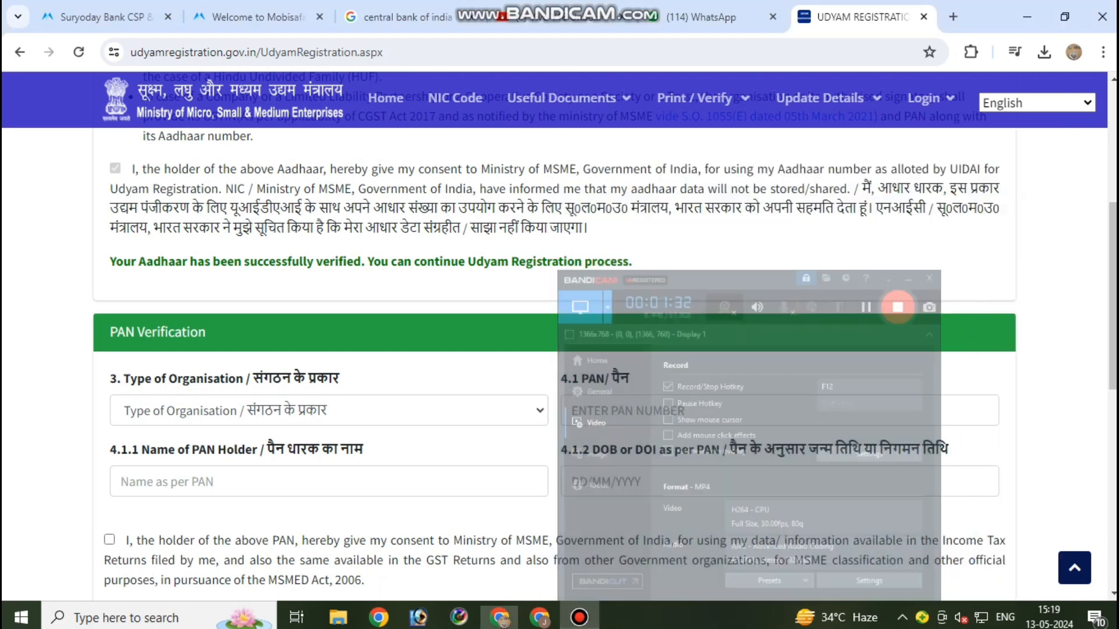
# Choose Proprietary as the type of organisation and continue from the PAN verification section.
pyautogui.click(329, 411)
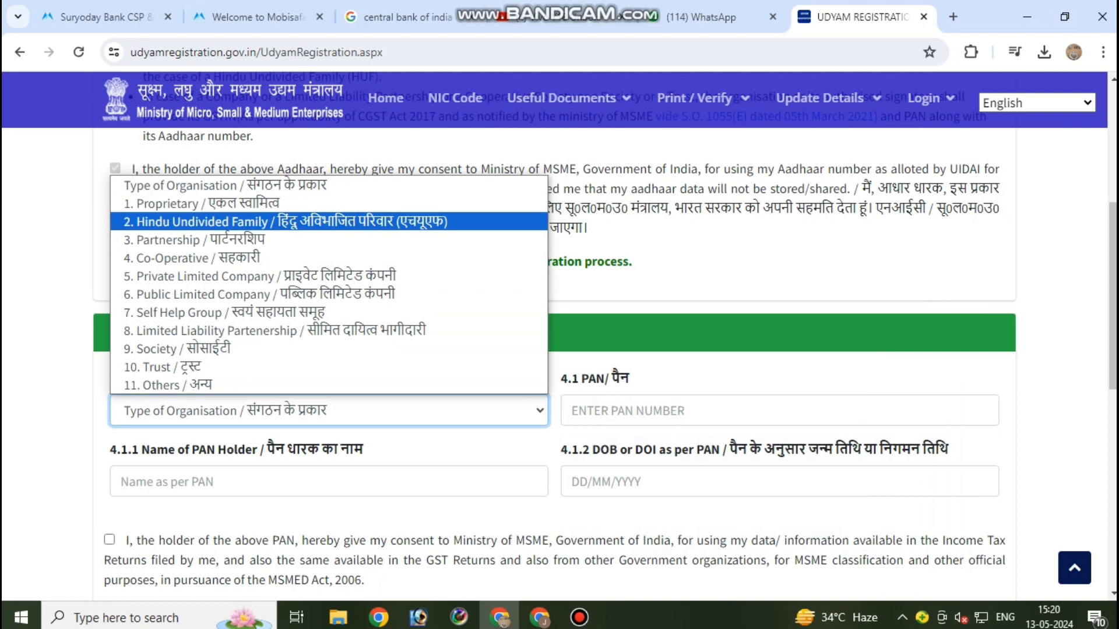
pyautogui.press('Escape')
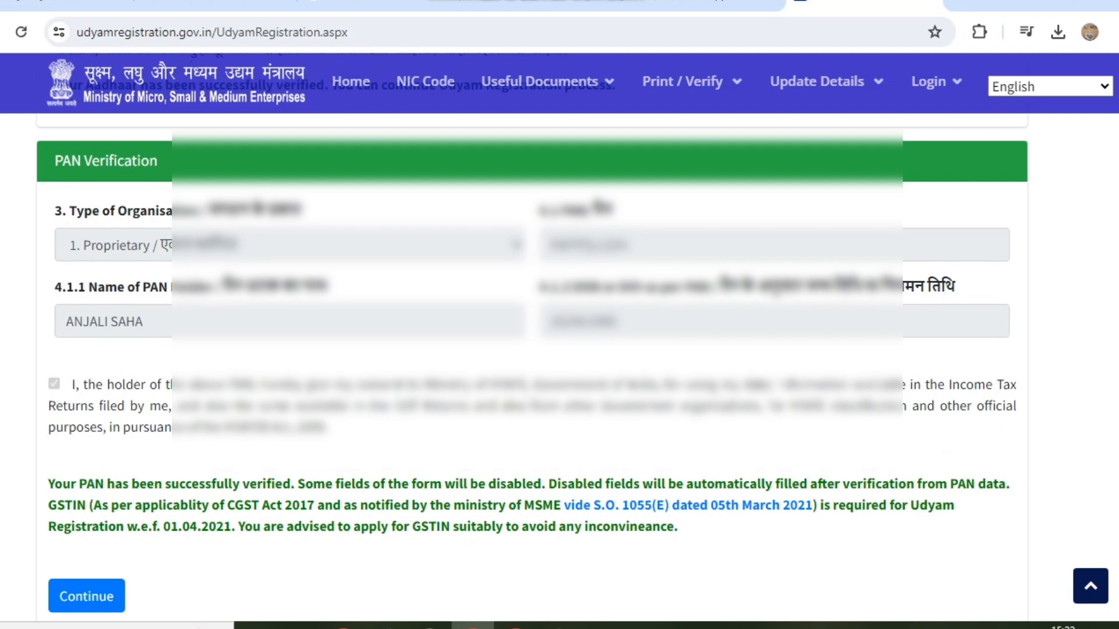
pyautogui.scroll(-2, 559, 350)
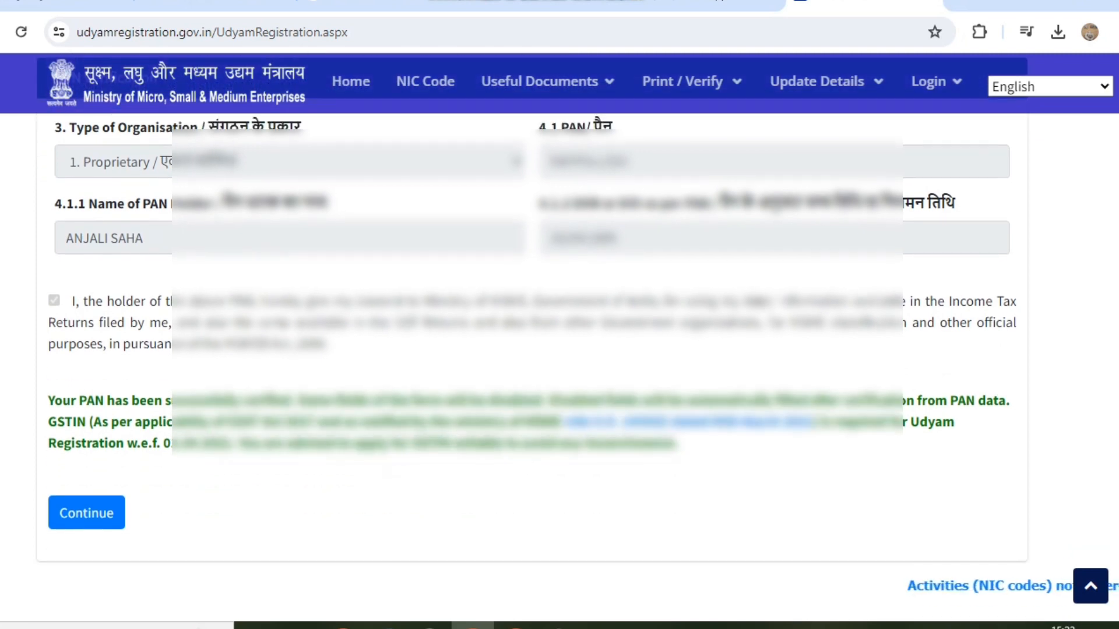
pyautogui.click(86, 513)
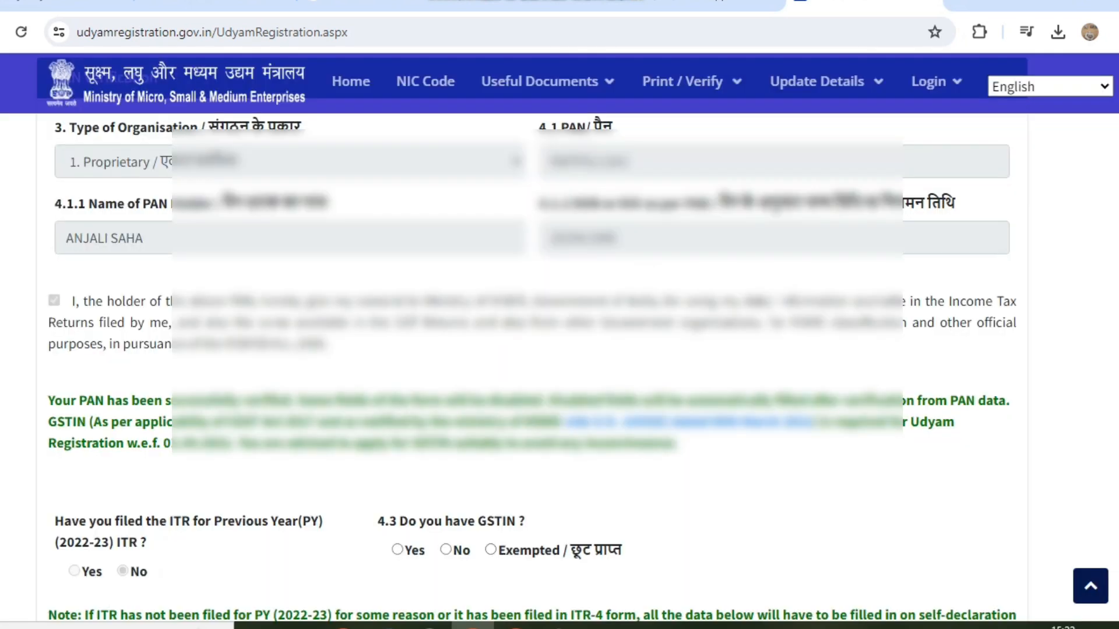
# Answer No to the Specially Abled (DIVYANG) question.
pyautogui.scroll(-5, 559, 349)
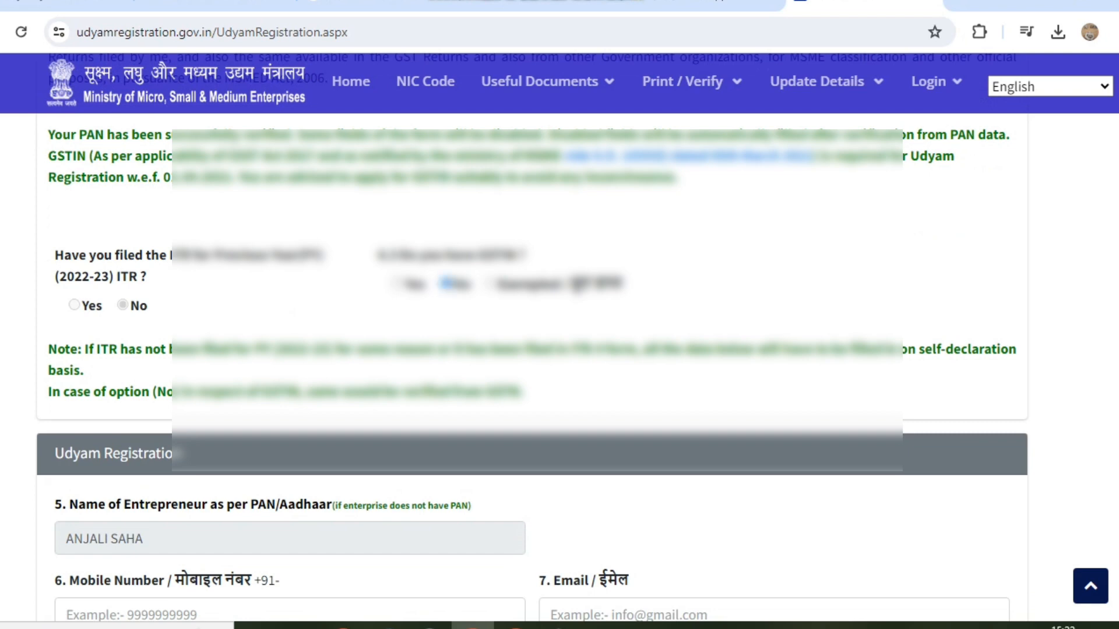
pyautogui.scroll(-10, 531, 350)
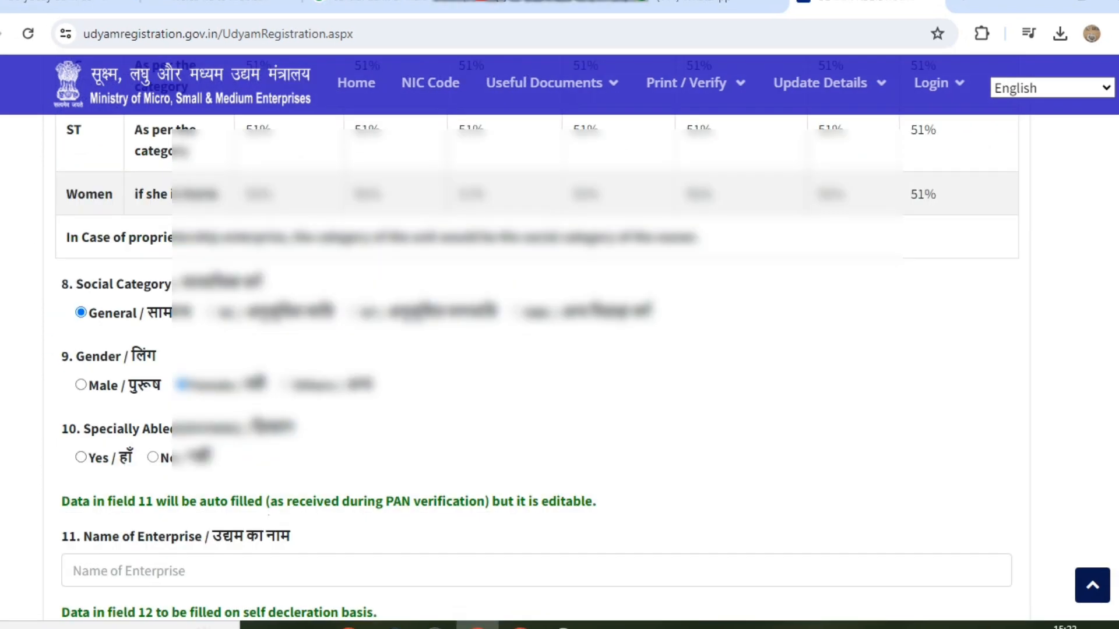
pyautogui.click(153, 458)
# Enter ANJALI RESTAURANT CUM BAR as the name of the enterprise.
pyautogui.scroll(-2, 233, 407)
pyautogui.click(233, 395)
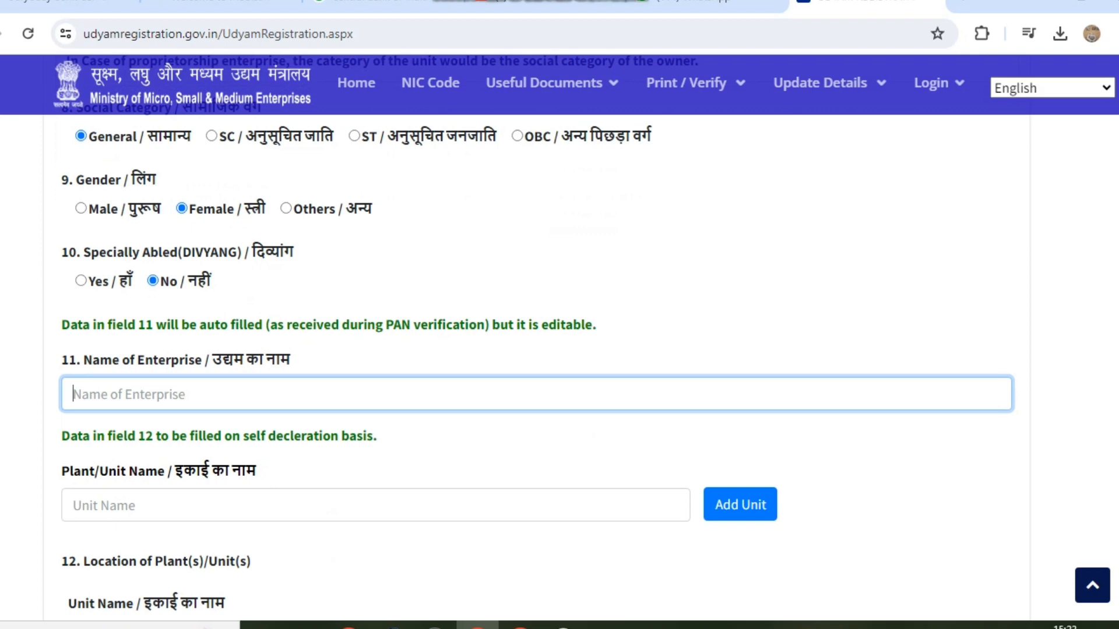
pyautogui.write('ANJ')
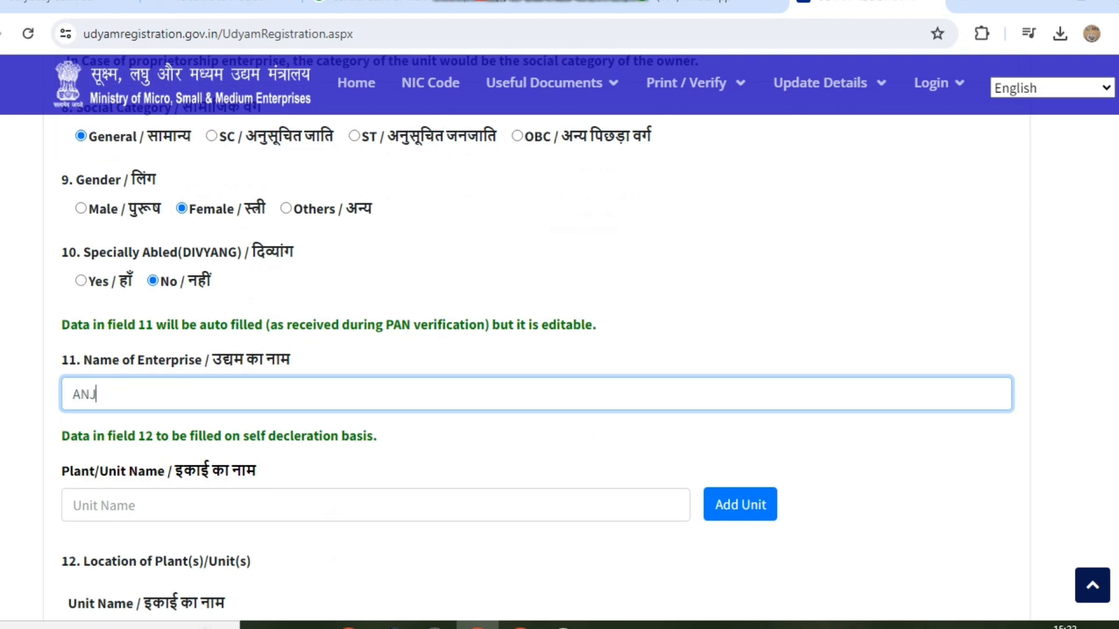
pyautogui.write('ALI')
pyautogui.write('RESTAURA')
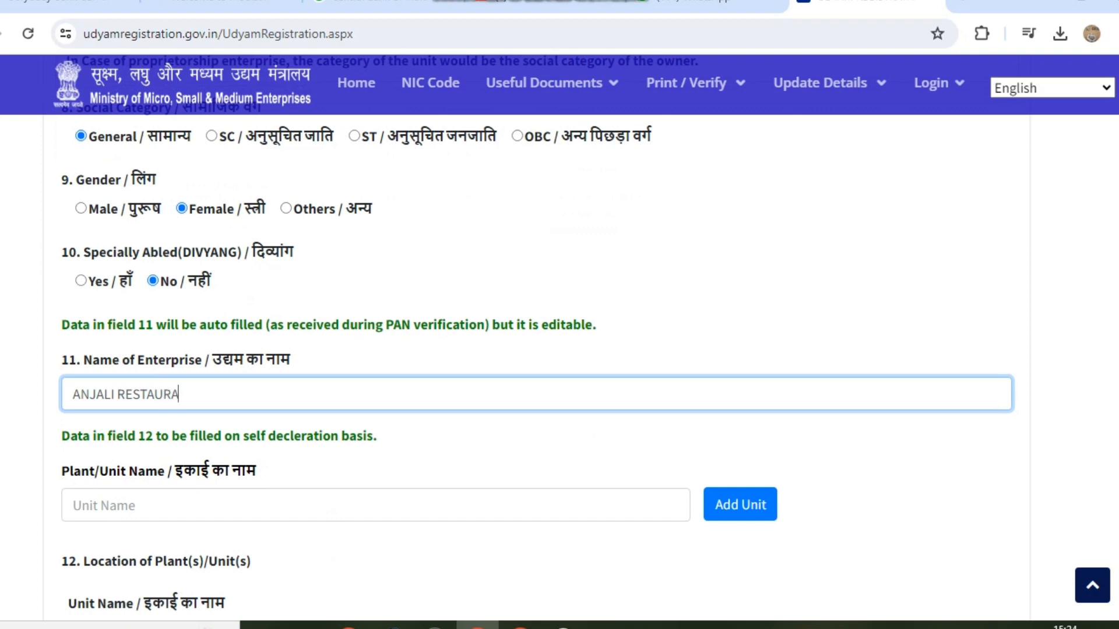
pyautogui.write('NT CUB')
pyautogui.press('BackSpace')
pyautogui.write('M BAR')
pyautogui.click(593, 443)
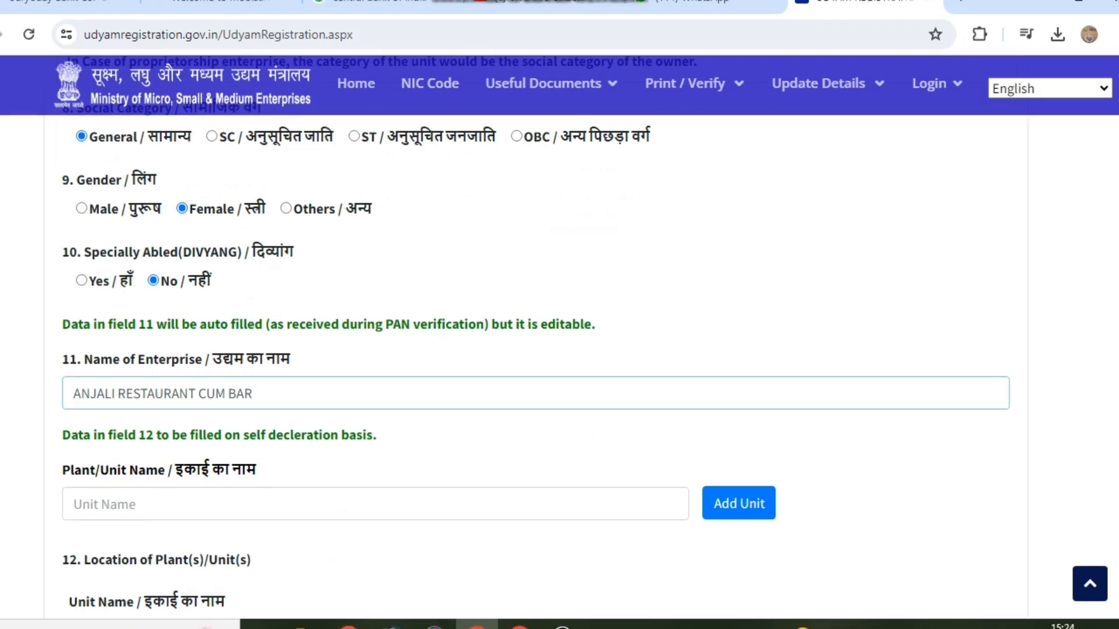
# Copy the enterprise name into the Plant/Unit Name and add it as a unit.
pyautogui.scroll(-1, 593, 443)
pyautogui.moveTo(254, 305); pyautogui.dragTo(73, 306)
pyautogui.rightClick(135, 305)
pyautogui.click(233, 125)
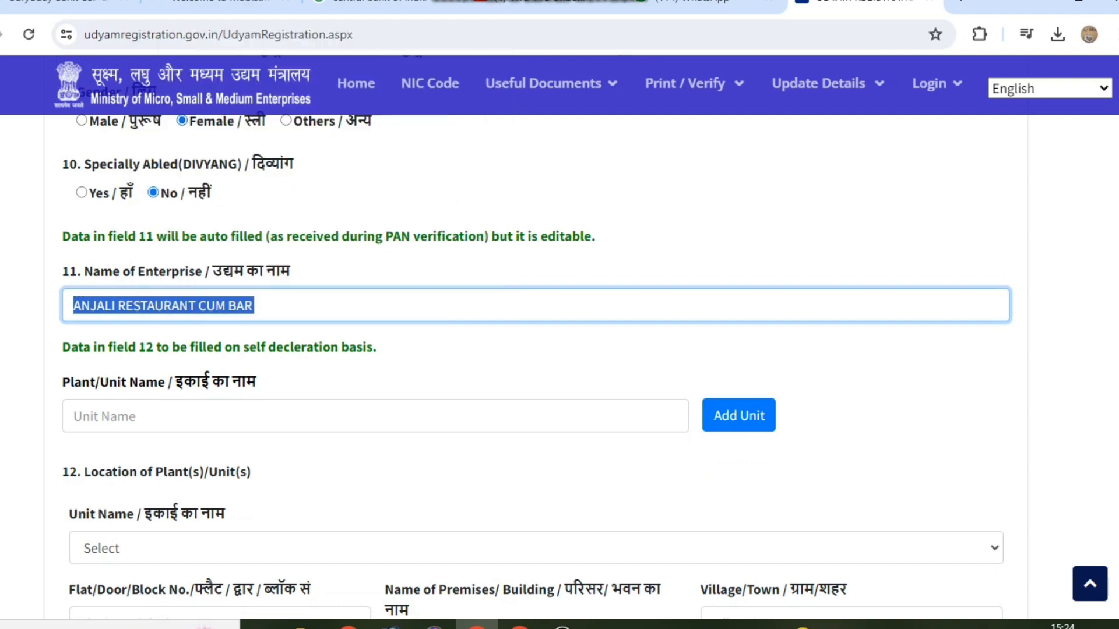
pyautogui.click(147, 416)
pyautogui.rightClick(147, 416)
pyautogui.click(200, 208)
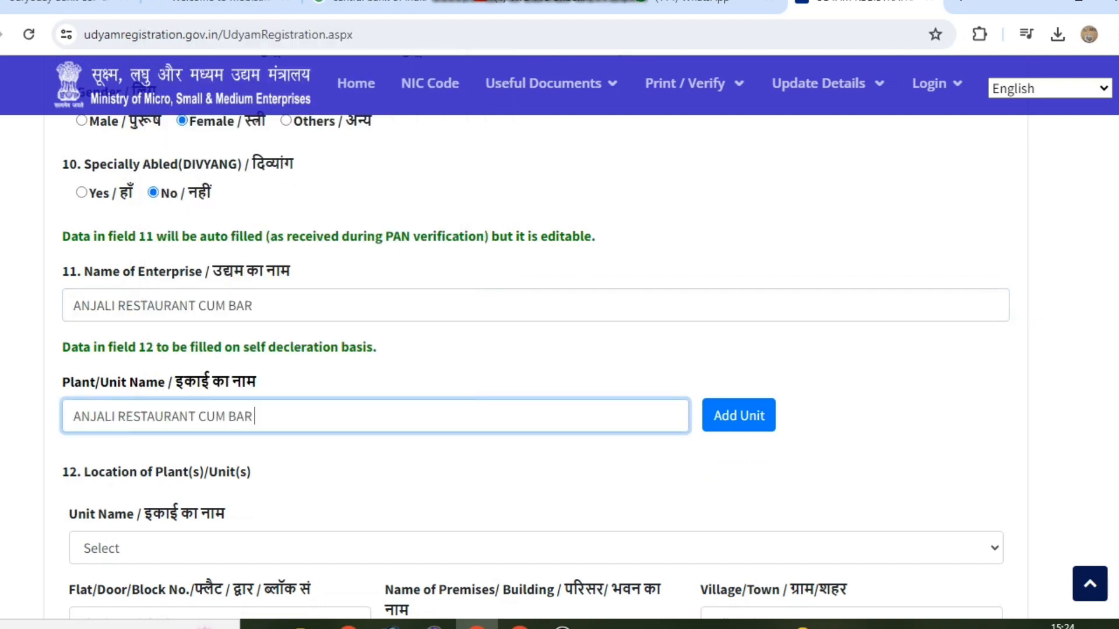
pyautogui.click(739, 415)
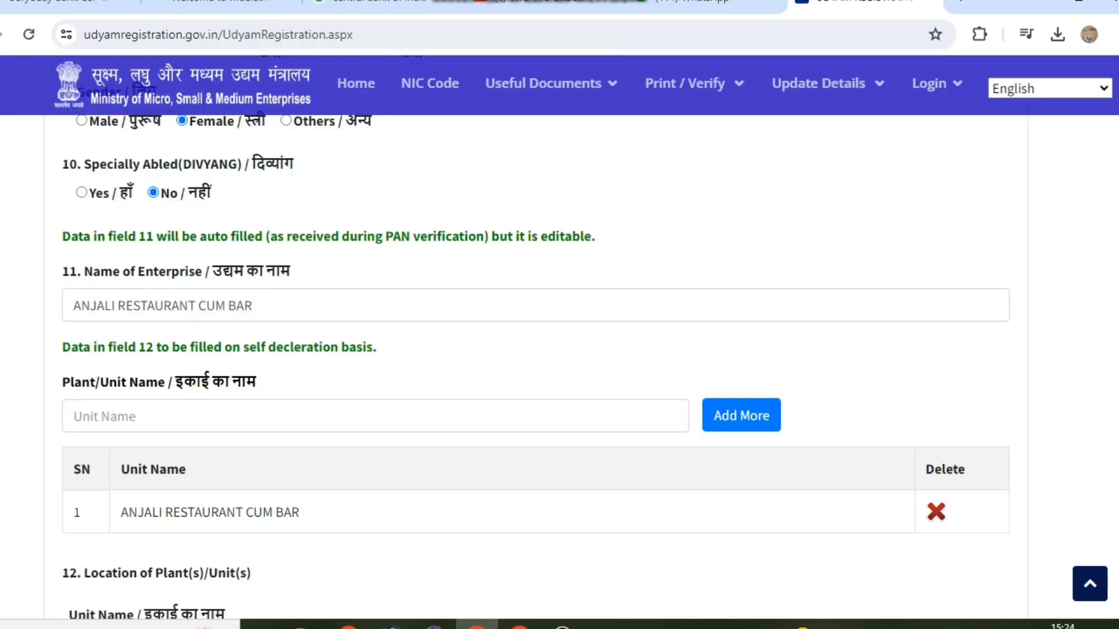
# Select ANJALI RESTAURANT CUM BAR as the unit in the Location of Plant(s)/Unit(s) section.
pyautogui.scroll(-5, 536, 350)
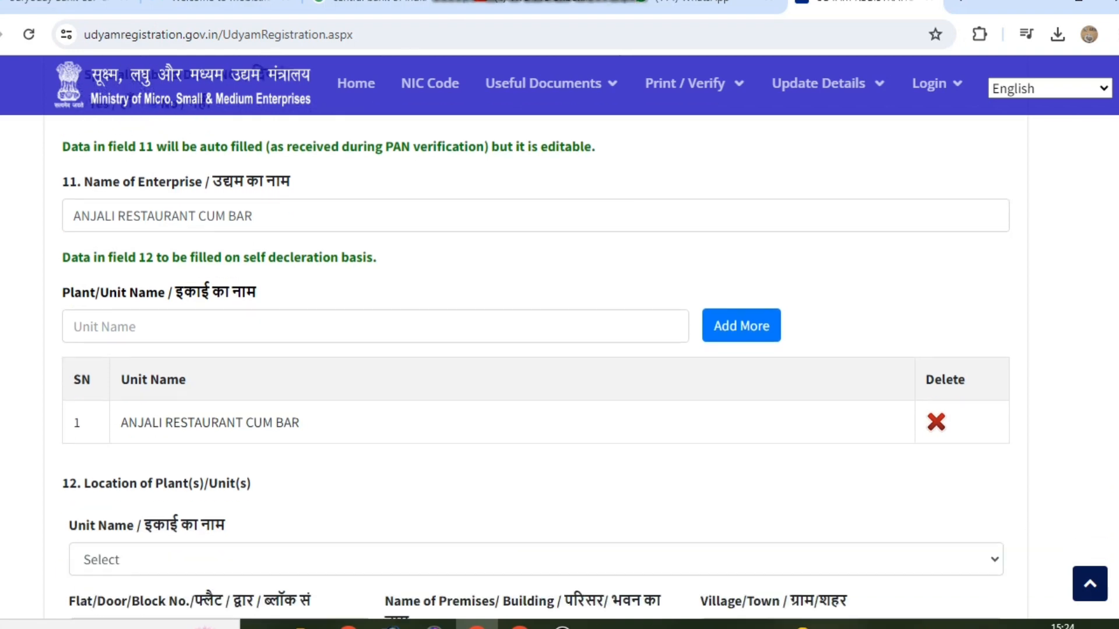
pyautogui.click(233, 385)
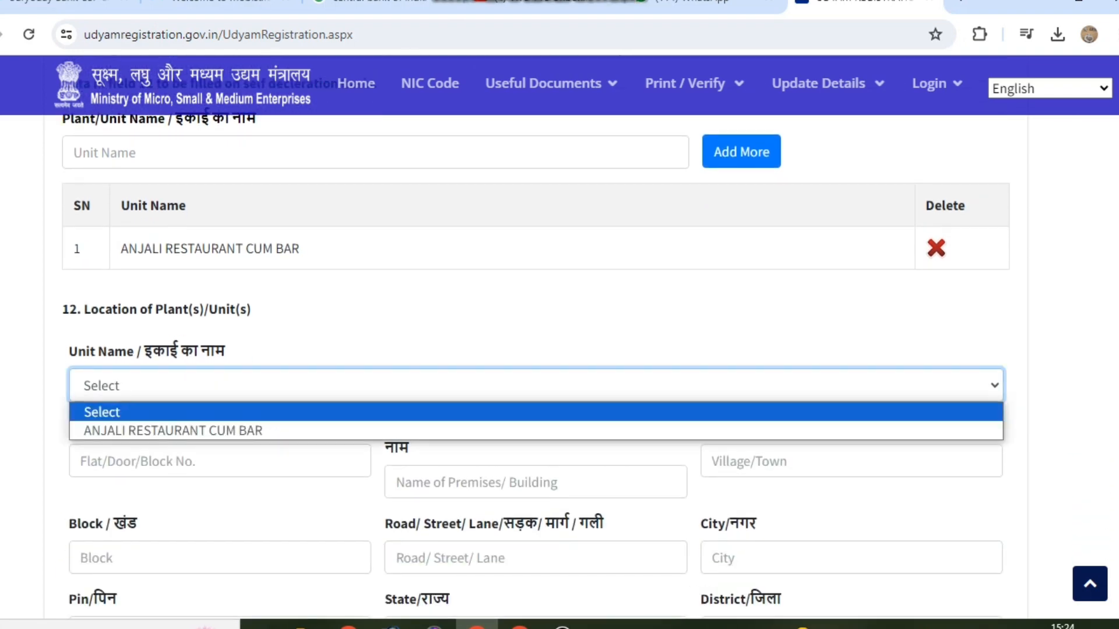
pyautogui.click(221, 430)
pyautogui.scroll(-3, 536, 373)
# Enter the locality of the unit's address as its Flat/Door/Block No.
pyautogui.click(219, 287)
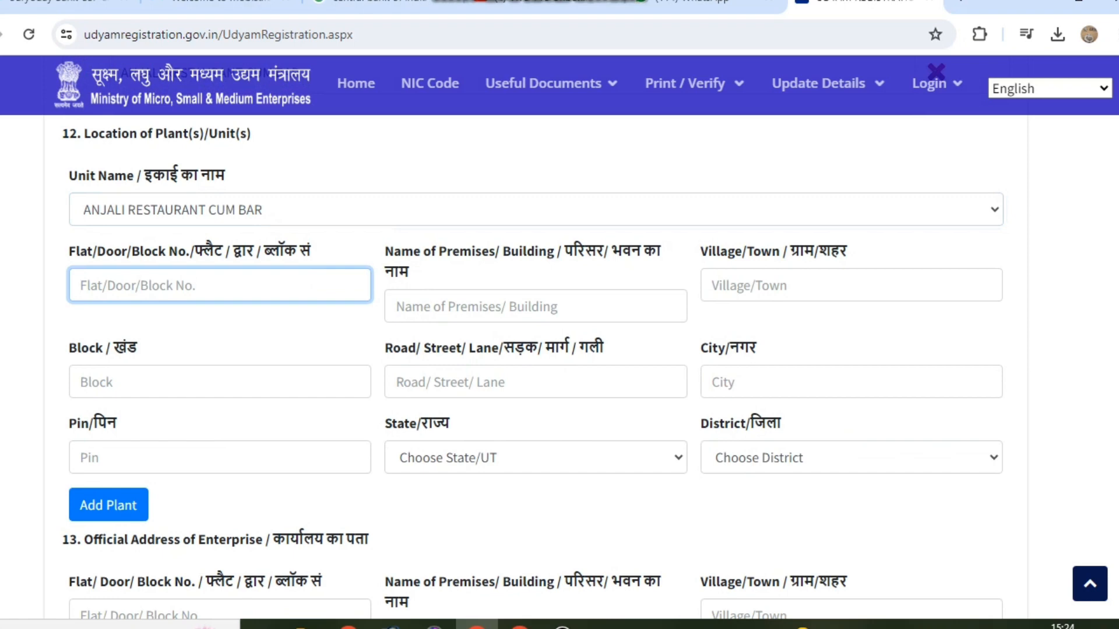
pyautogui.write('DAK')
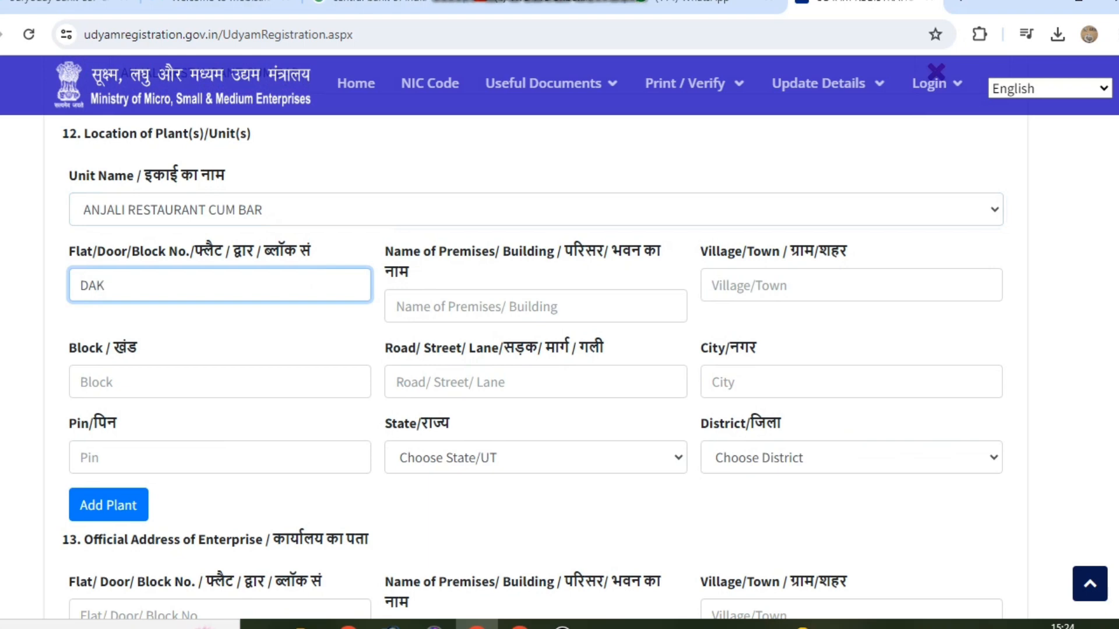
pyautogui.write('SHIN PAKA')
pyautogui.press('Tab')
# Copy the Flat/Door/Block entry into the unit's premises/building name and village/town.
pyautogui.hotkey('shift', 'Tab')
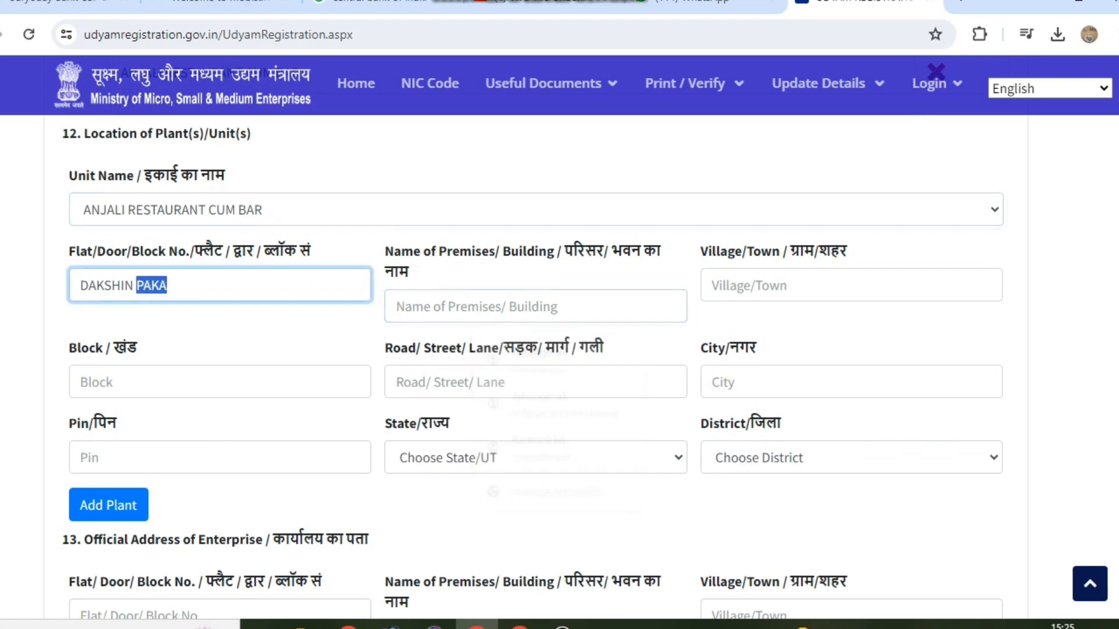
pyautogui.rightClick(140, 288)
pyautogui.click(169, 368)
pyautogui.click(519, 307)
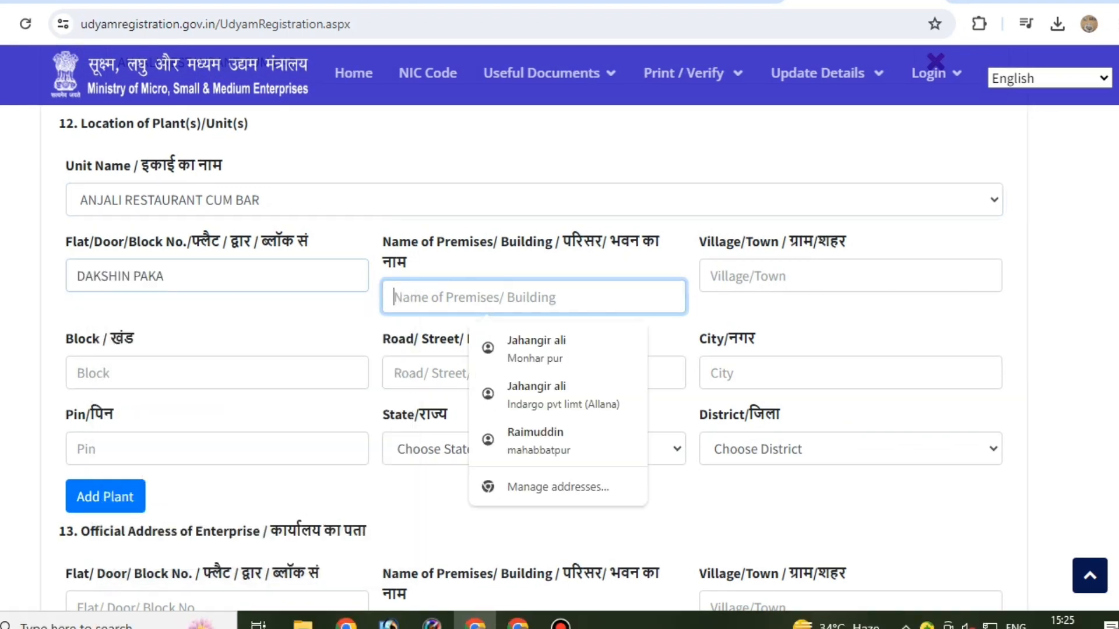
pyautogui.rightClick(519, 307)
pyautogui.click(571, 249)
pyautogui.click(757, 276)
pyautogui.rightClick(758, 275)
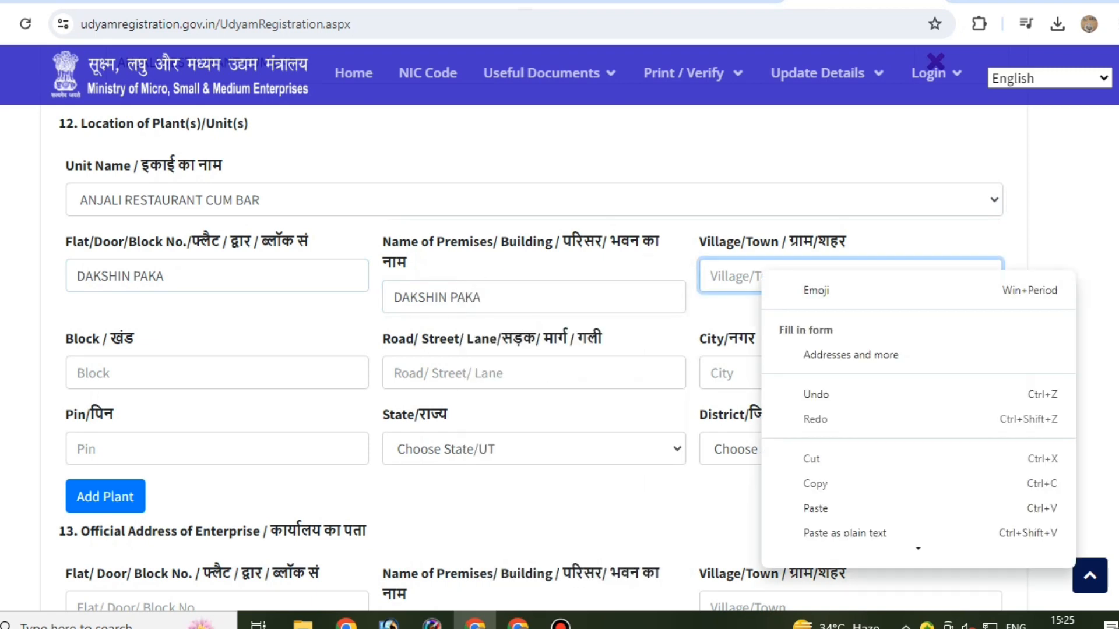
pyautogui.click(804, 510)
# Fill in the unit's block, city and postal code, reusing the copied locality for the road/street.
pyautogui.press('Tab')
pyautogui.write('CHANCH')
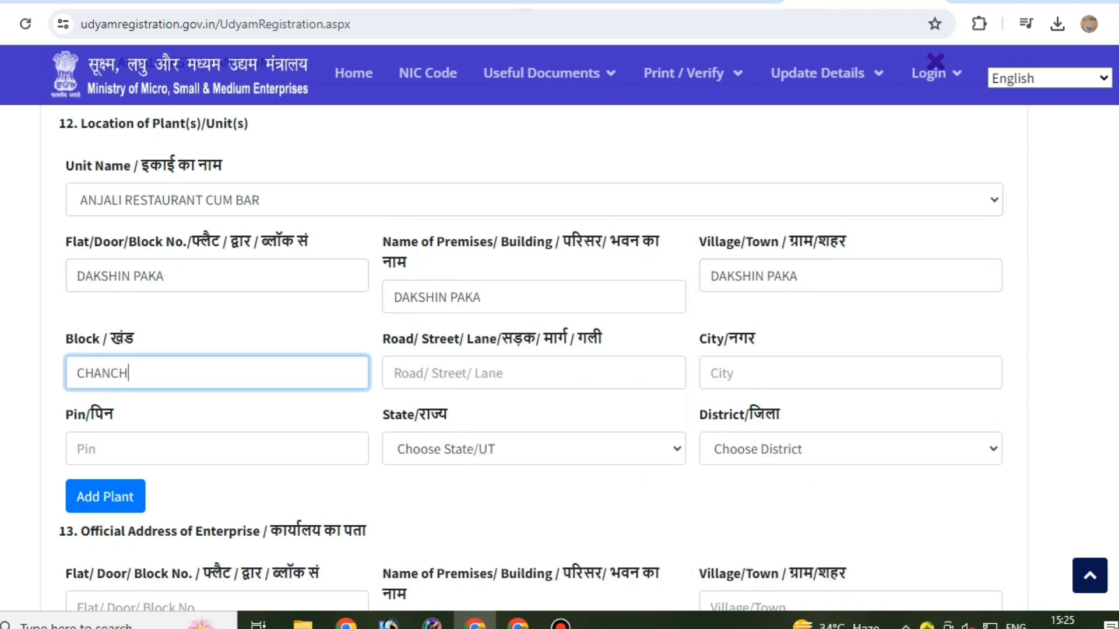
pyautogui.write('AL 1')
pyautogui.press('Tab')
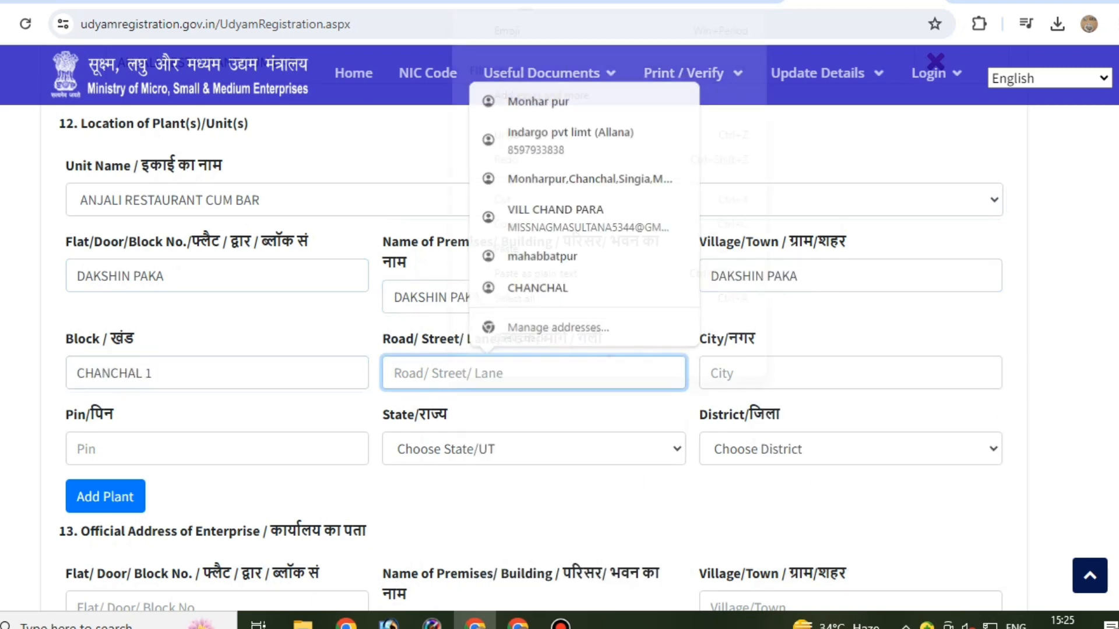
pyautogui.hotkey('ctrl', 'v')
pyautogui.press('Tab')
pyautogui.write('MALDA')
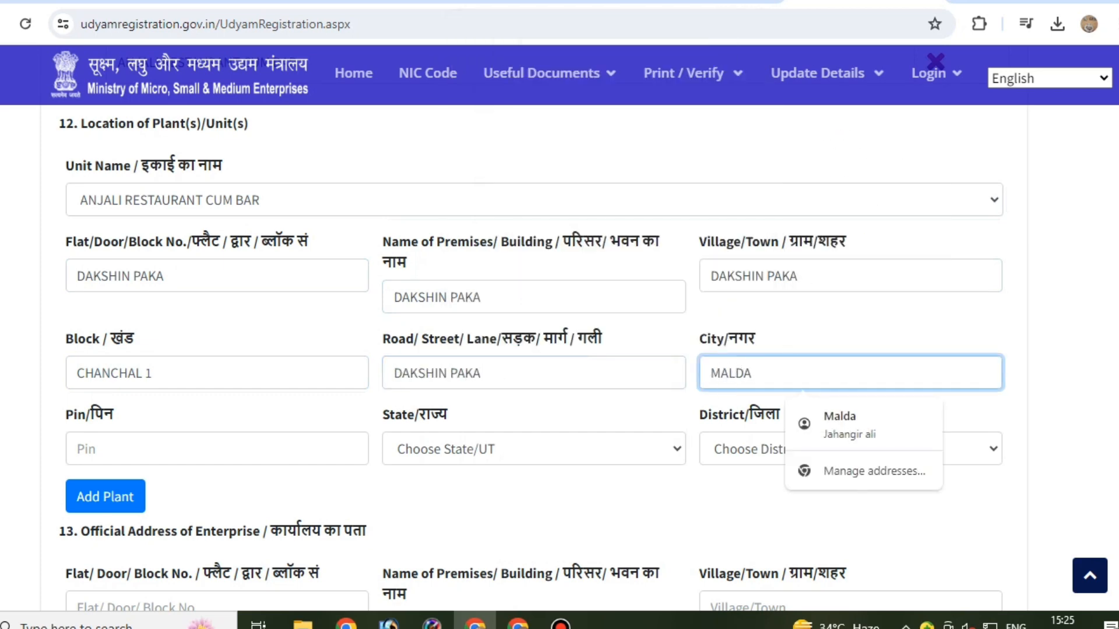
pyautogui.press('Tab')
pyautogui.write('732123')
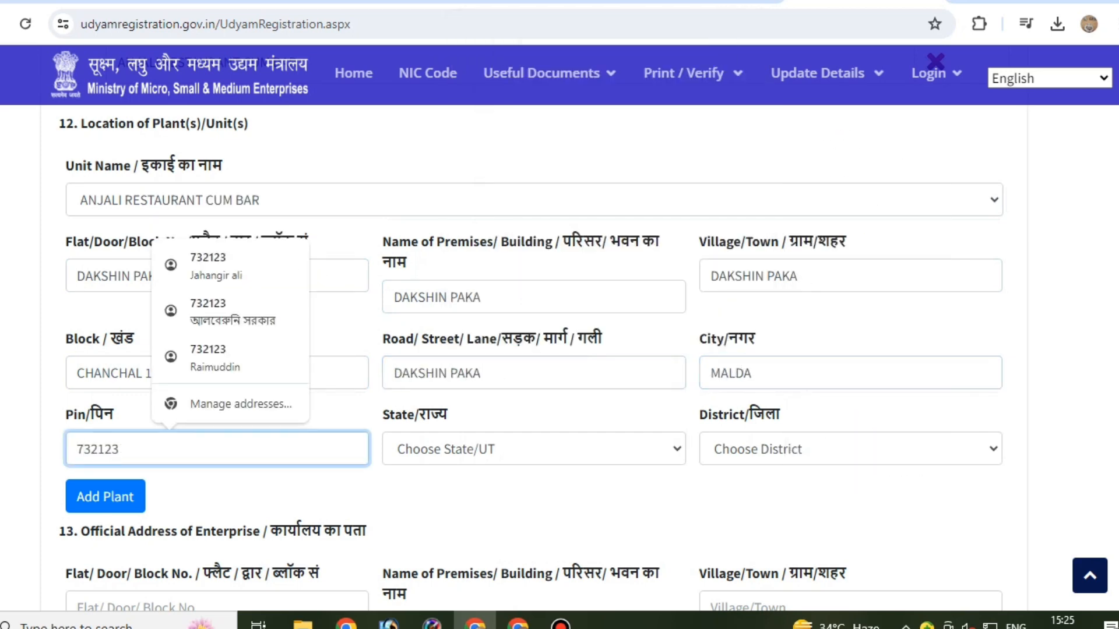
# Choose the state and district of the unit's address and add the plant location.
pyautogui.click(534, 449)
pyautogui.scroll(-6, 524, 383)
pyautogui.click(524, 421)
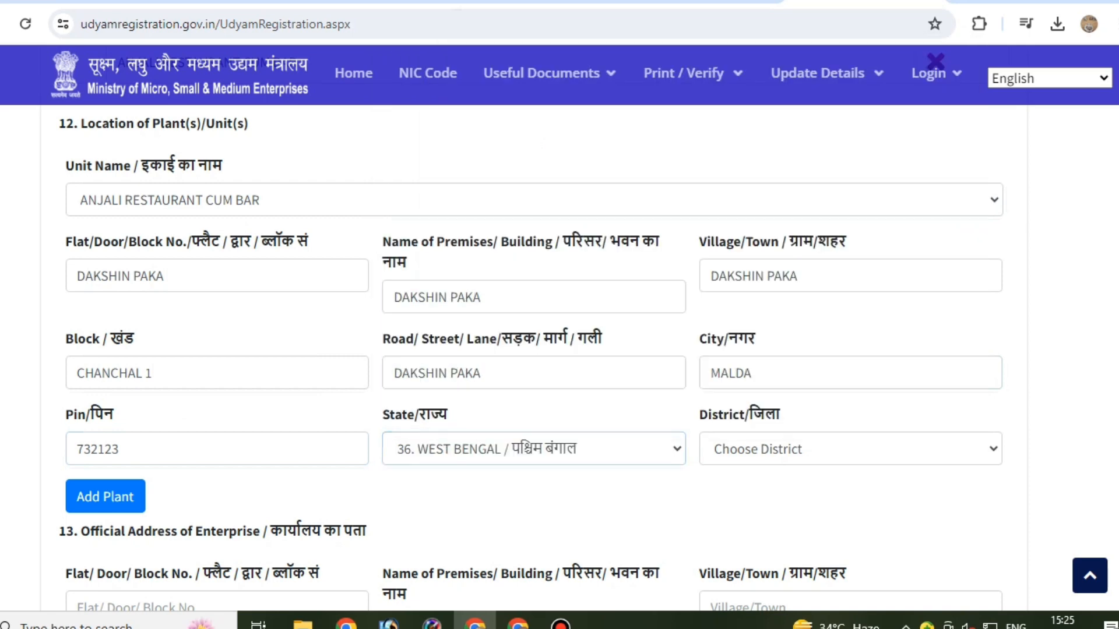
pyautogui.click(850, 449)
pyautogui.click(843, 324)
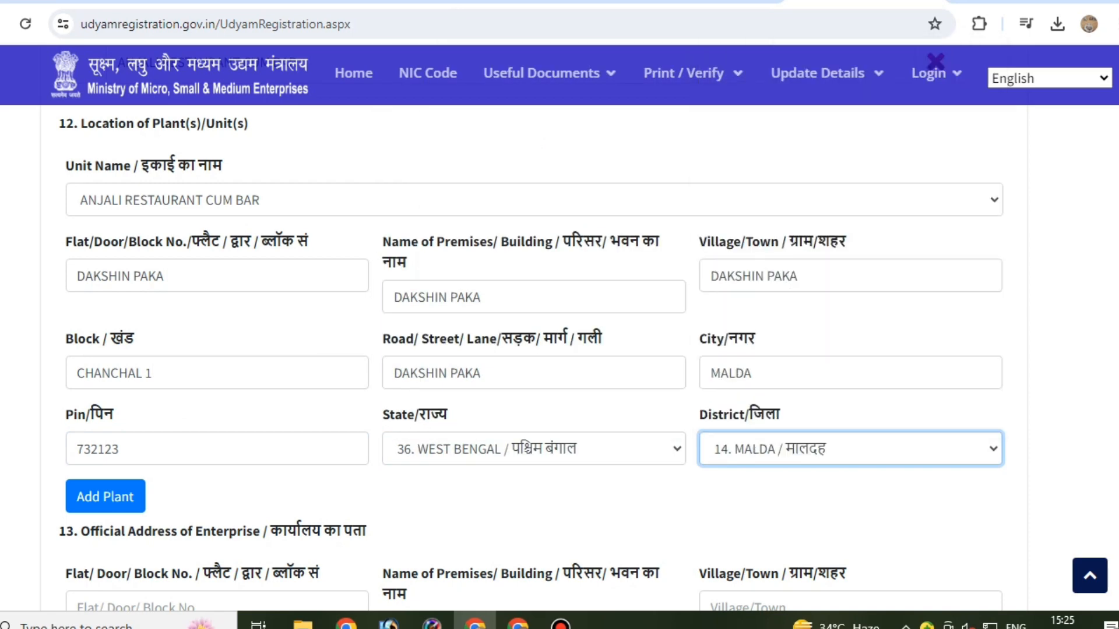
pyautogui.click(104, 496)
pyautogui.scroll(3, 534, 327)
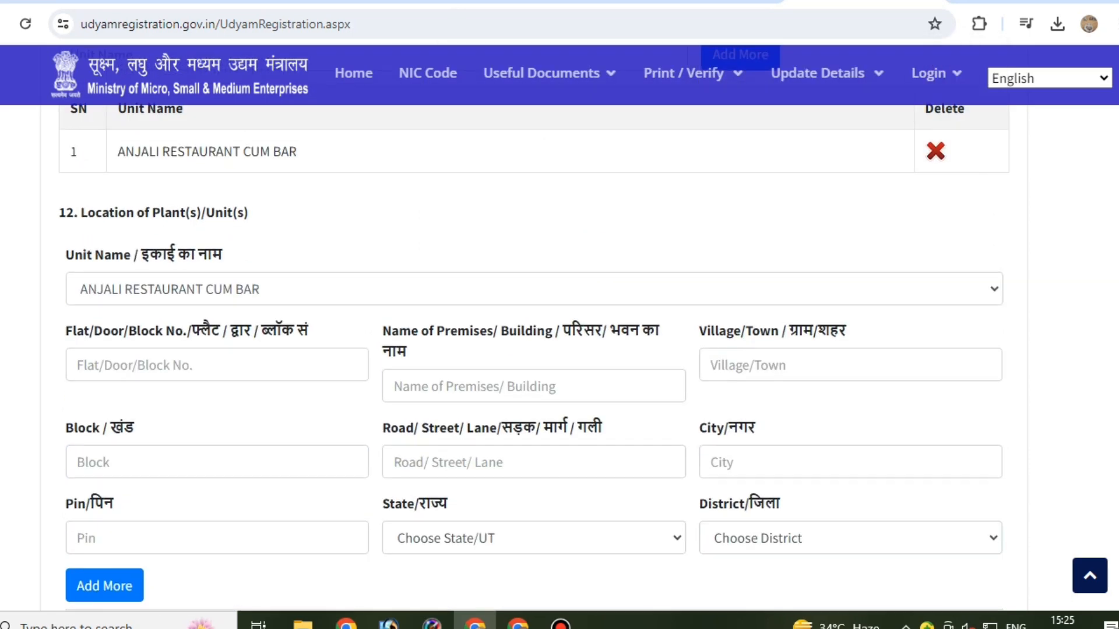
# Enter the enterprise's locality as both the Flat/Door/Block No. and the premises/building name of the official address.
pyautogui.scroll(-9, 533, 327)
pyautogui.scroll(1, 533, 327)
pyautogui.click(217, 353)
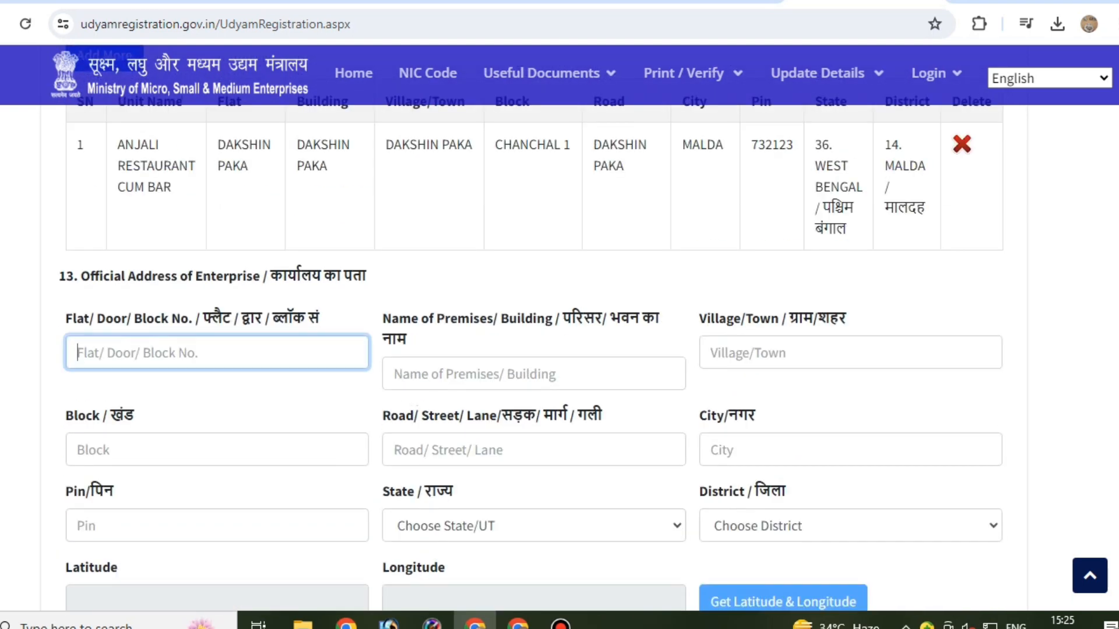
pyautogui.write('KABUL ')
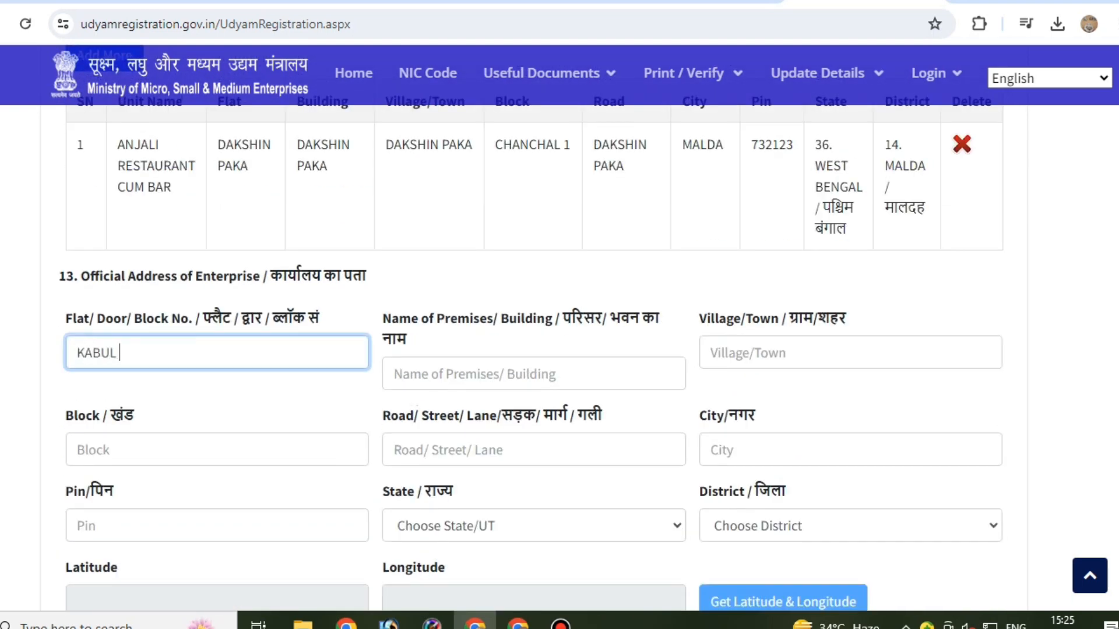
pyautogui.write('HAT')
pyautogui.click(534, 374)
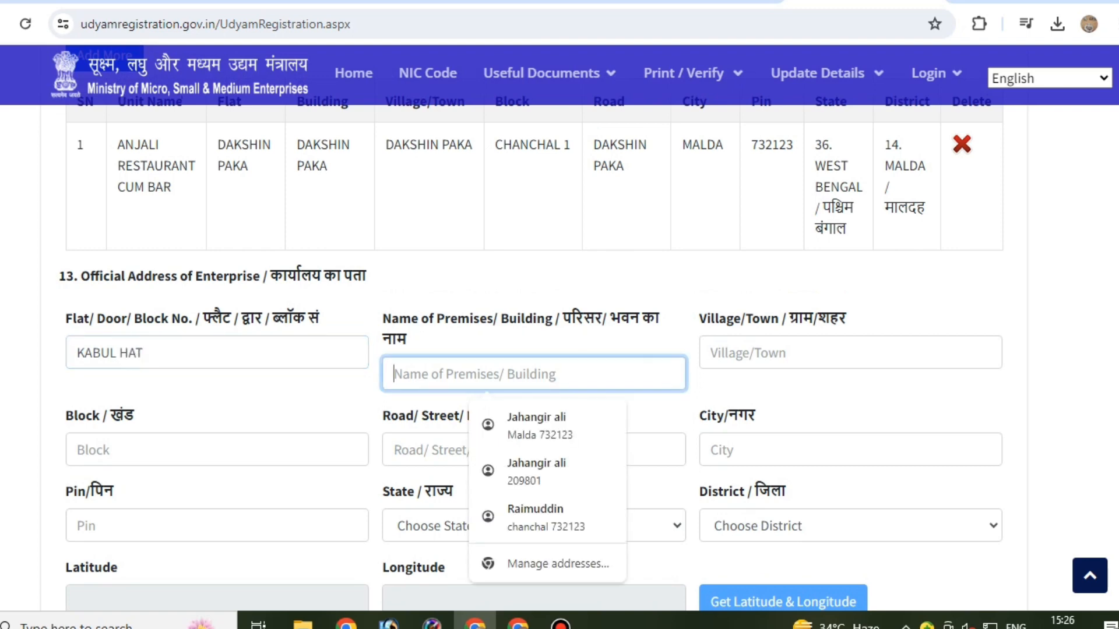
pyautogui.write('KABUL')
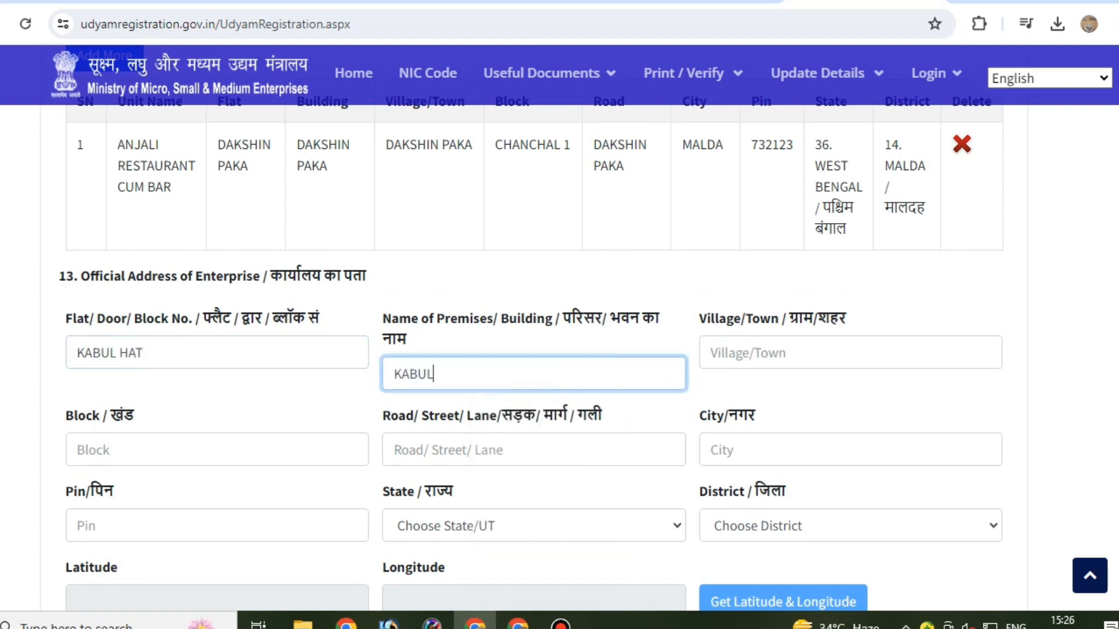
pyautogui.write(' HAT')
# Fill in the official address's village/town with the same locality and enter its block.
pyautogui.click(850, 353)
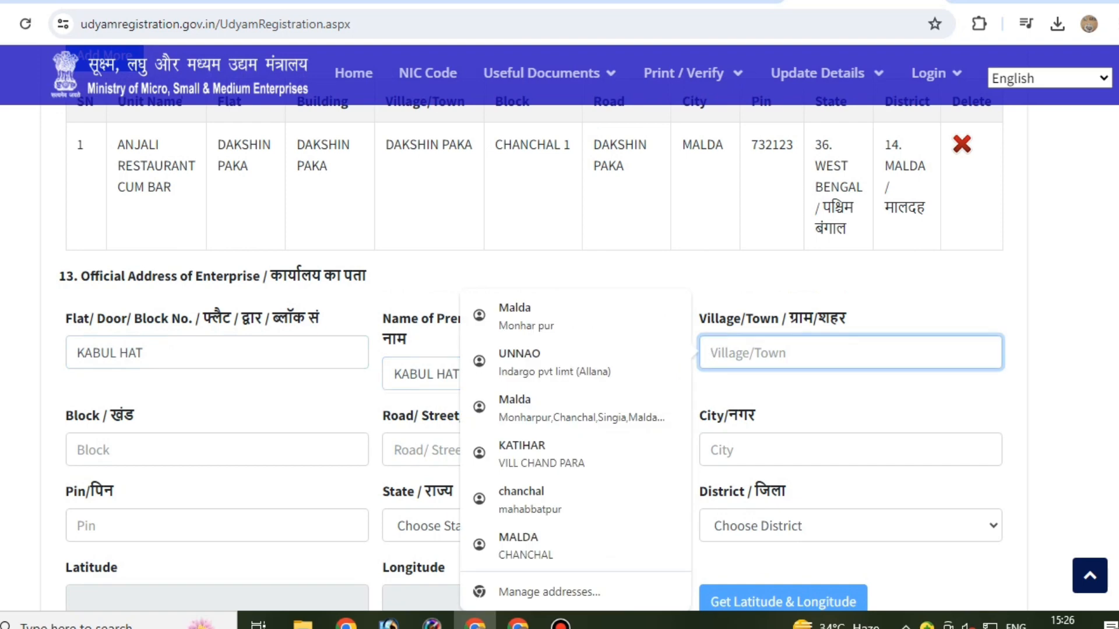
pyautogui.write('KABUL')
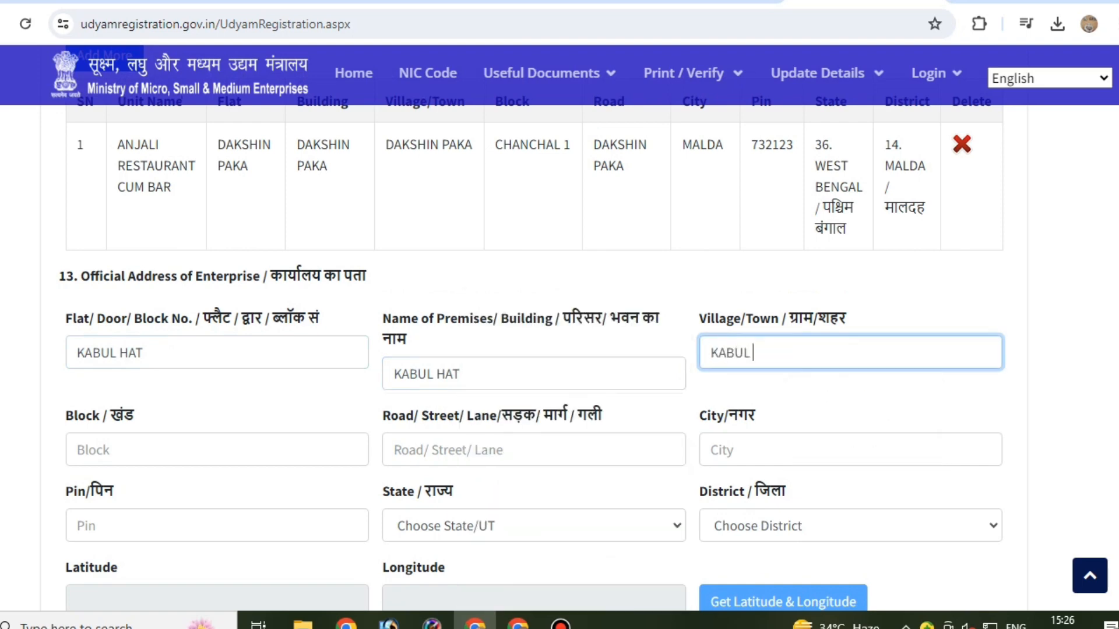
pyautogui.write(' HAT')
pyautogui.press('Tab')
pyautogui.write('CHANC')
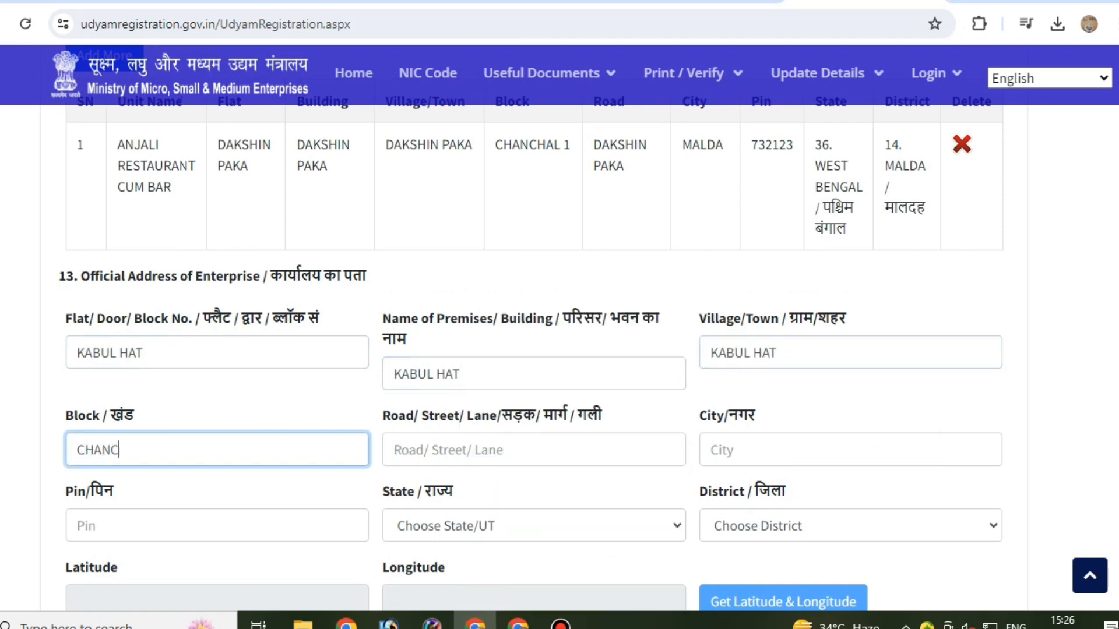
pyautogui.write('HAL 1')
# Enter the official address's road/street, city and postal code, reusing the locality for the road/street.
pyautogui.rightClick(475, 448)
pyautogui.click(474, 447)
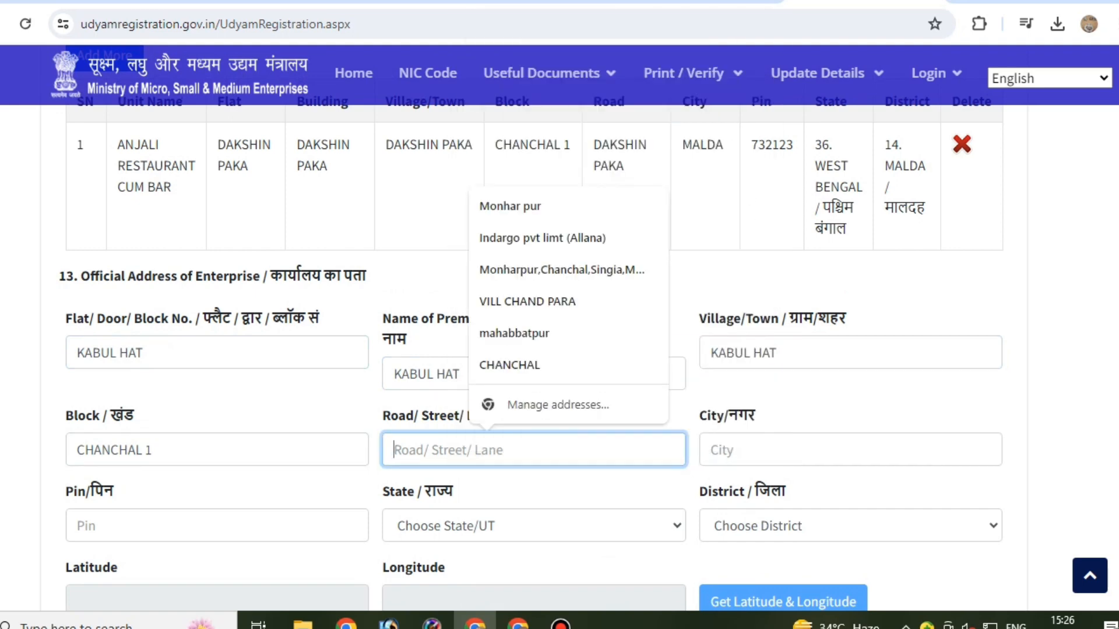
pyautogui.write('KABUL H')
pyautogui.write('AT')
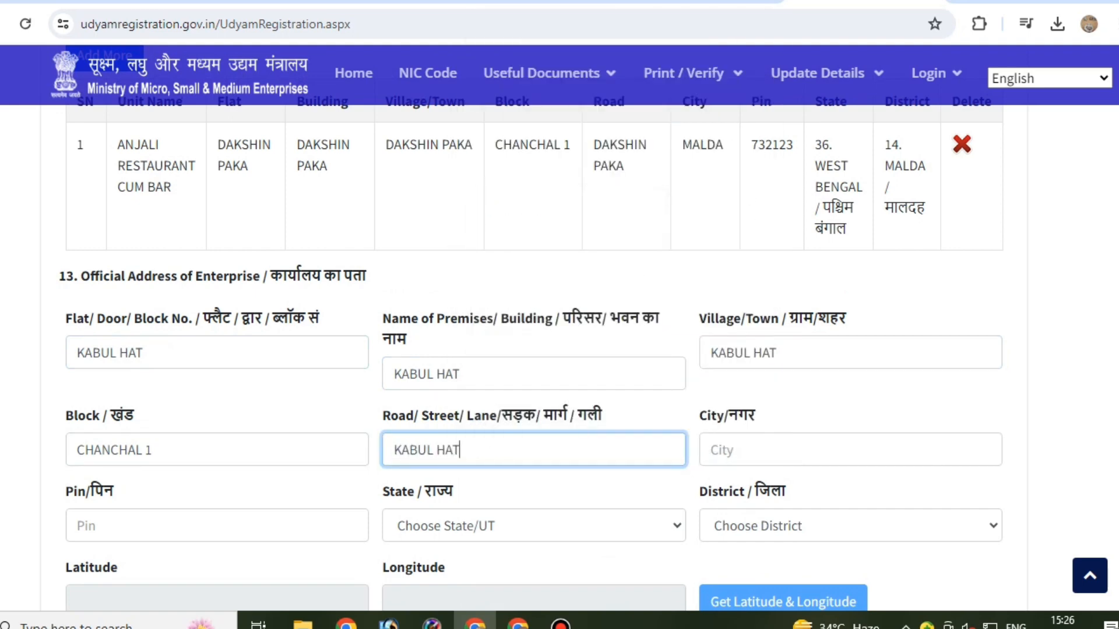
pyautogui.press('Tab')
pyautogui.write('MALDA')
pyautogui.press('Tab')
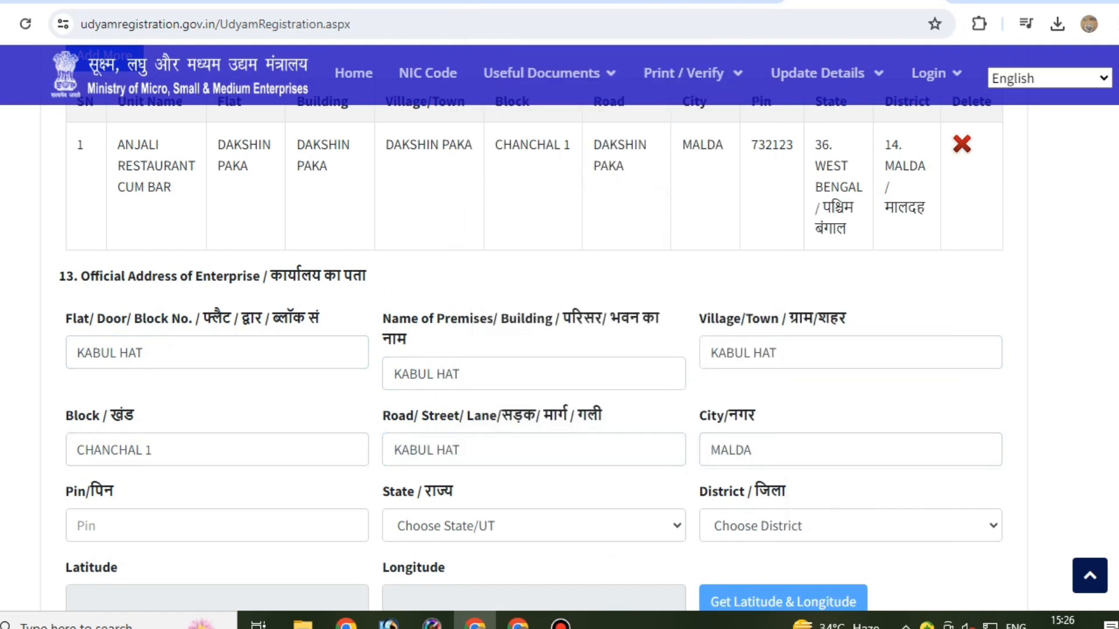
pyautogui.write('732123')
# Choose the state and district of the enterprise's official address.
pyautogui.click(533, 526)
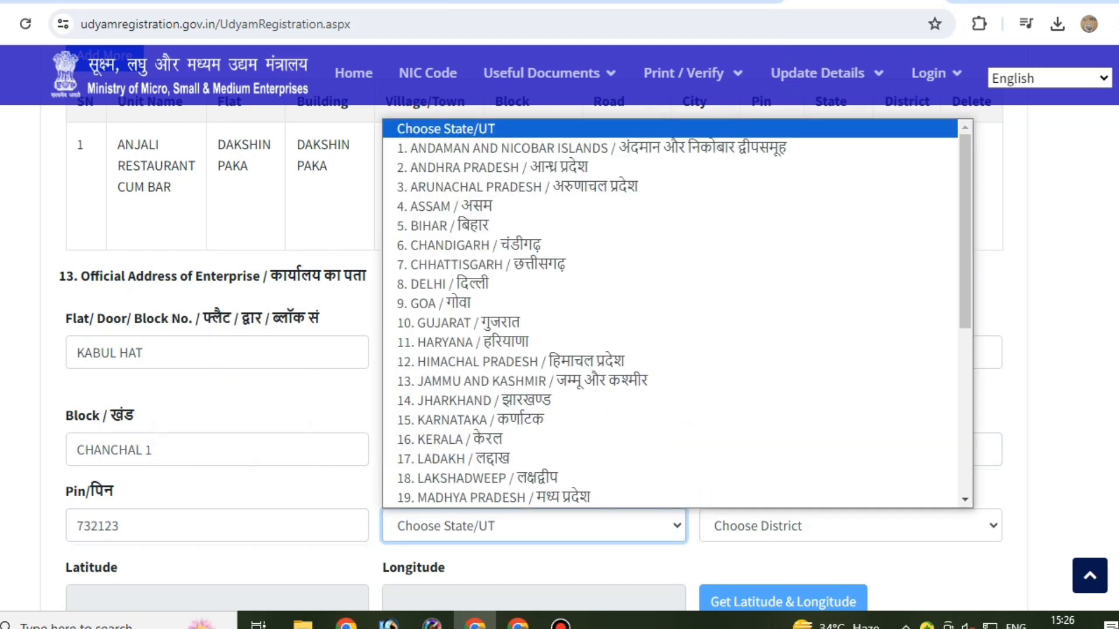
pyautogui.scroll(-6, 534, 478)
pyautogui.click(534, 496)
pyautogui.click(850, 526)
pyautogui.click(769, 400)
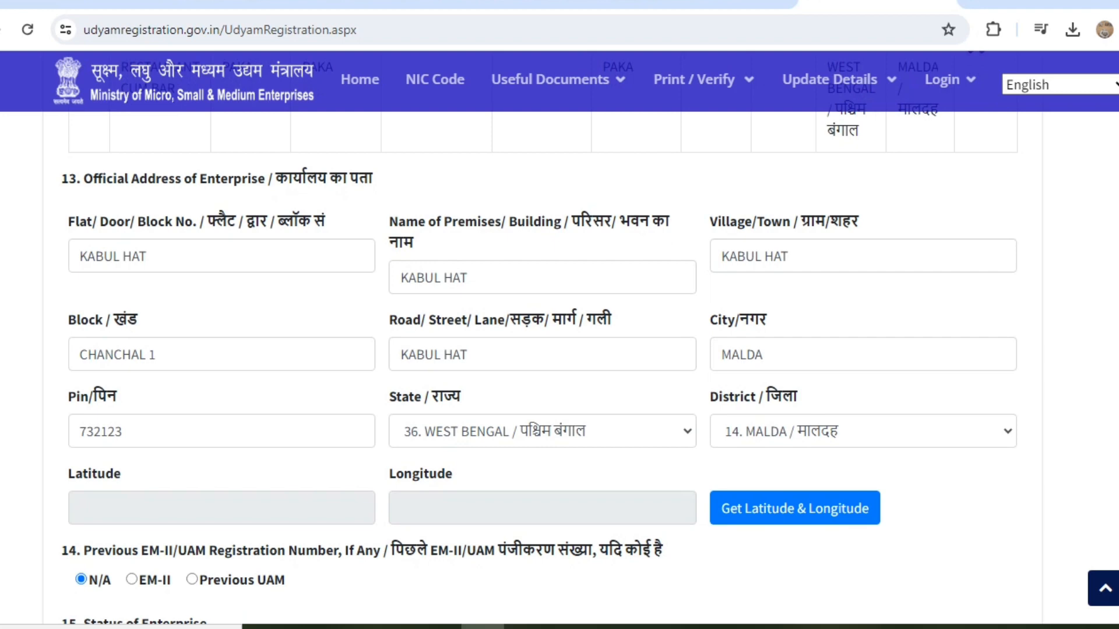
# Open the latitude and longitude map for the official address and maximize its window.
pyautogui.scroll(-3, 542, 367)
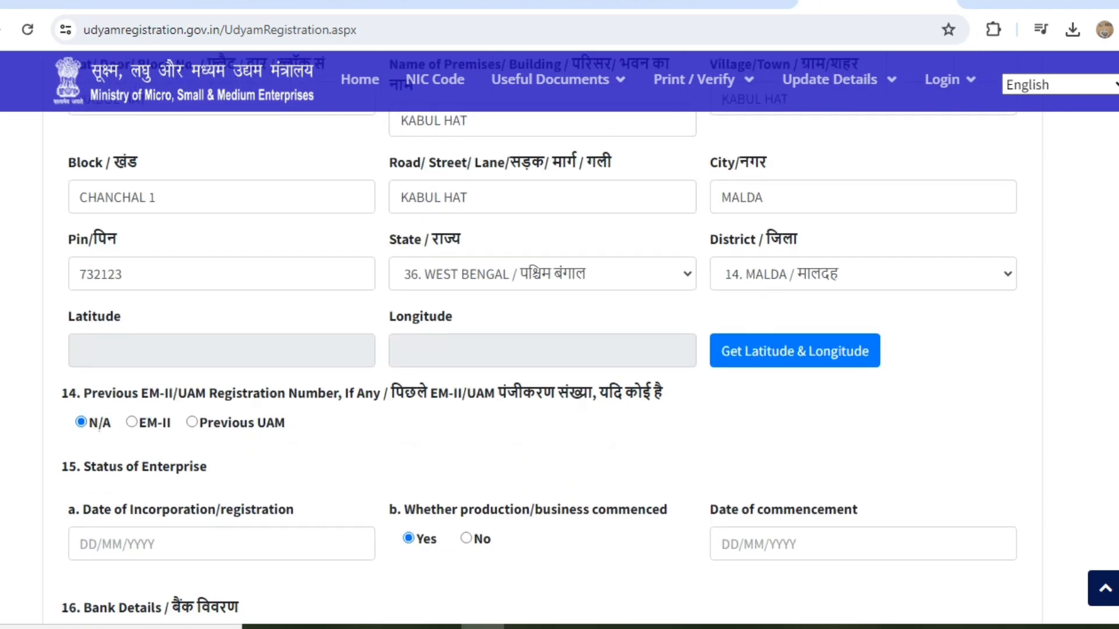
pyautogui.click(794, 350)
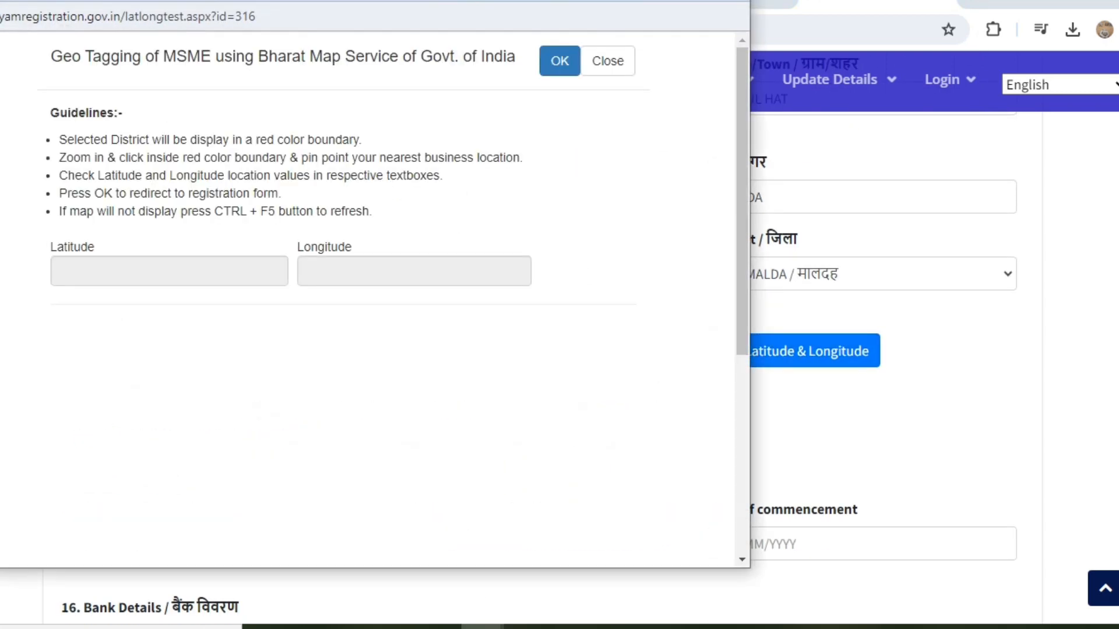
pyautogui.click(690, 1)
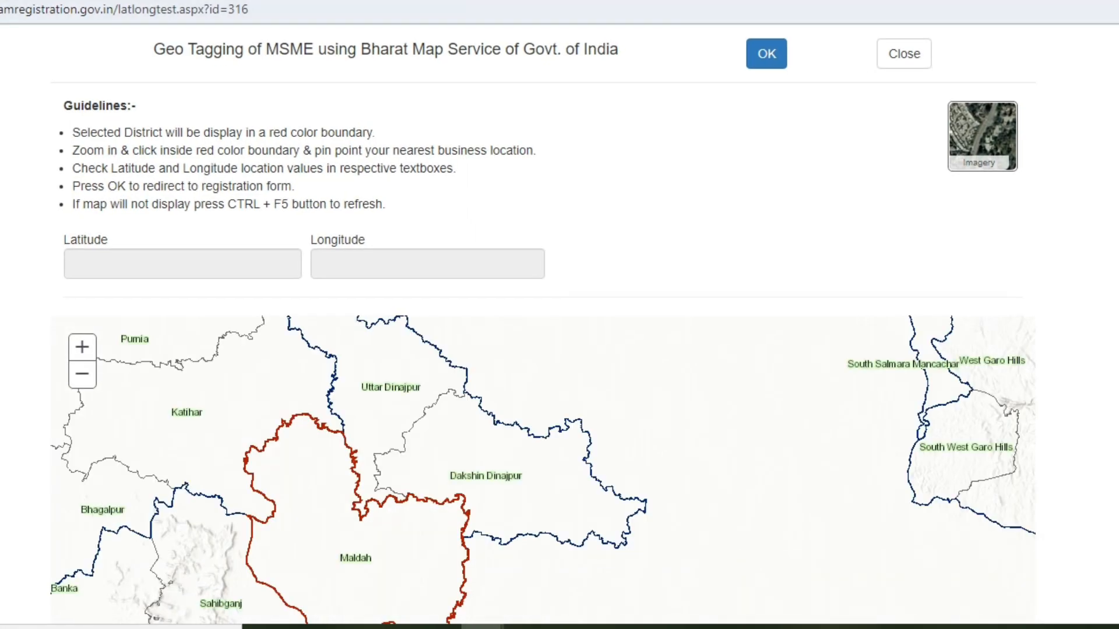
# Pin the business location on the geo-tagging map, inside the red district boundary near the enterprise's locality.
pyautogui.scroll(-1, 900, 513)
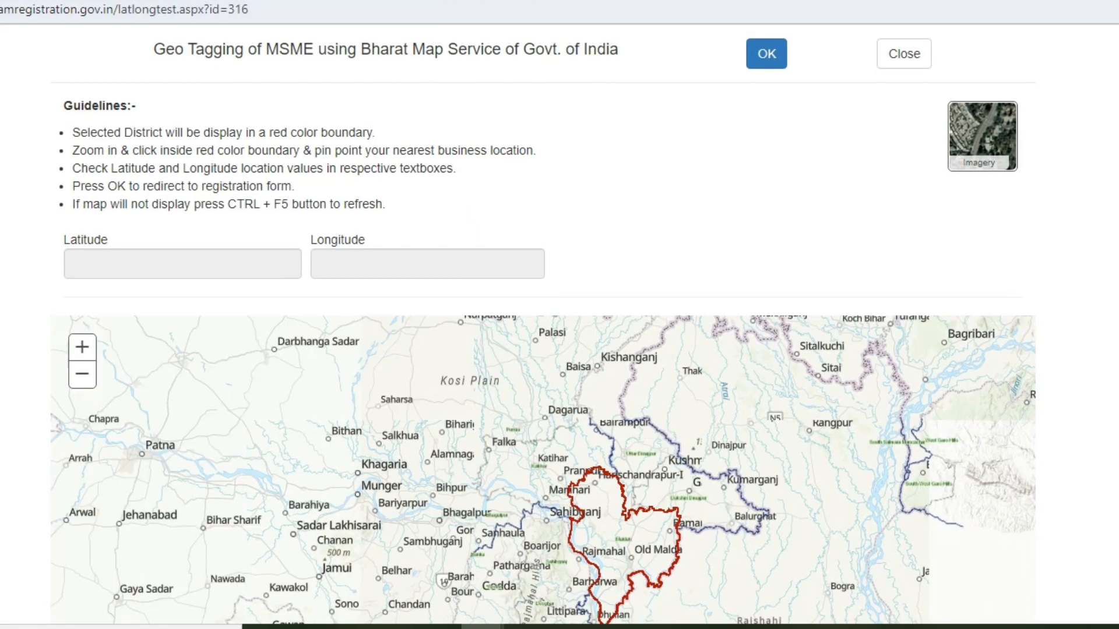
pyautogui.scroll(1, 702, 527)
pyautogui.scroll(2, 695, 554)
pyautogui.scroll(-2, 393, 485)
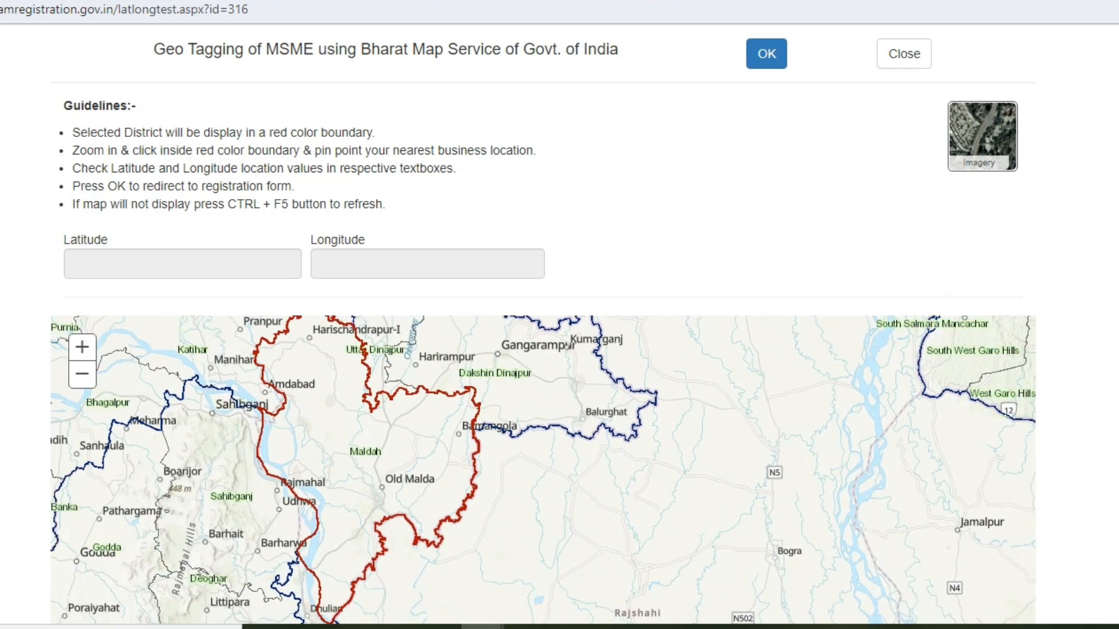
pyautogui.scroll(-5, 543, 325)
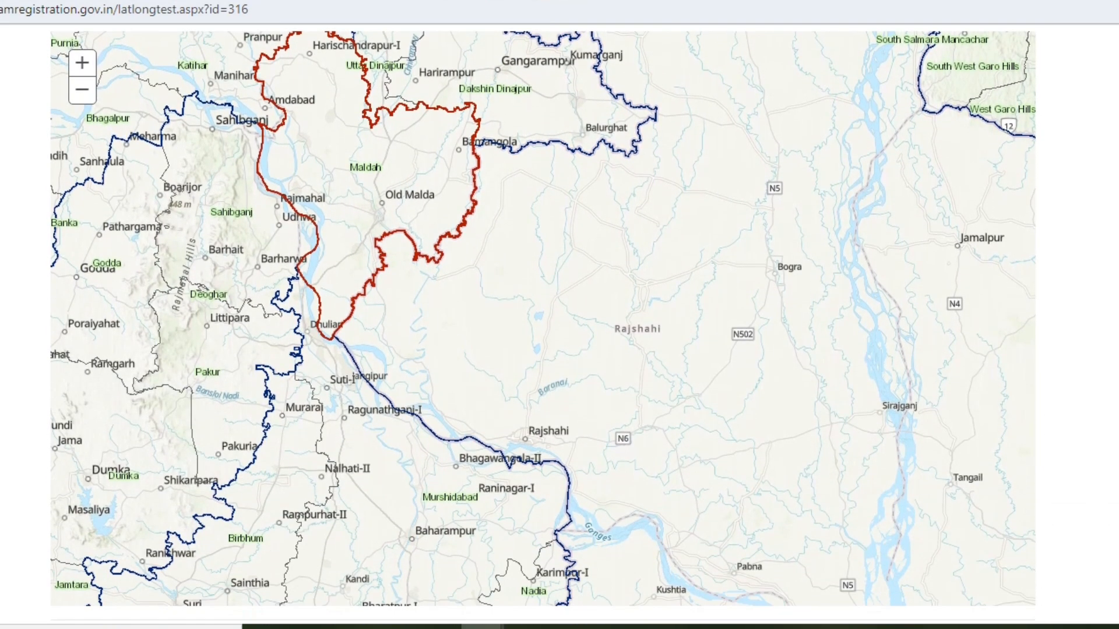
pyautogui.scroll(2, 362, 65)
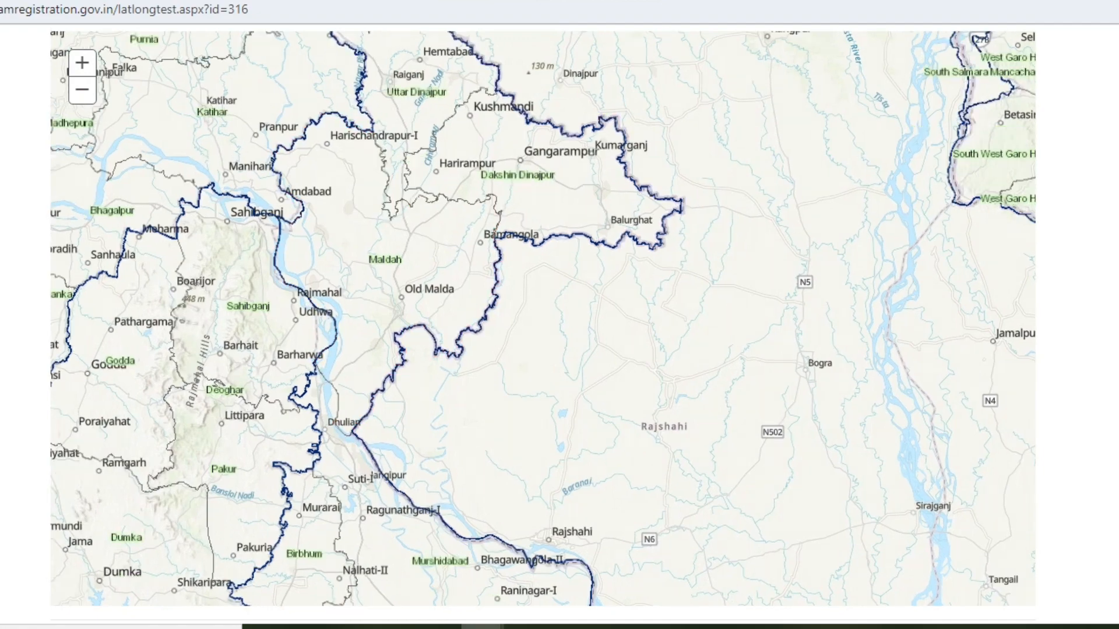
pyautogui.scroll(1, 397, 259)
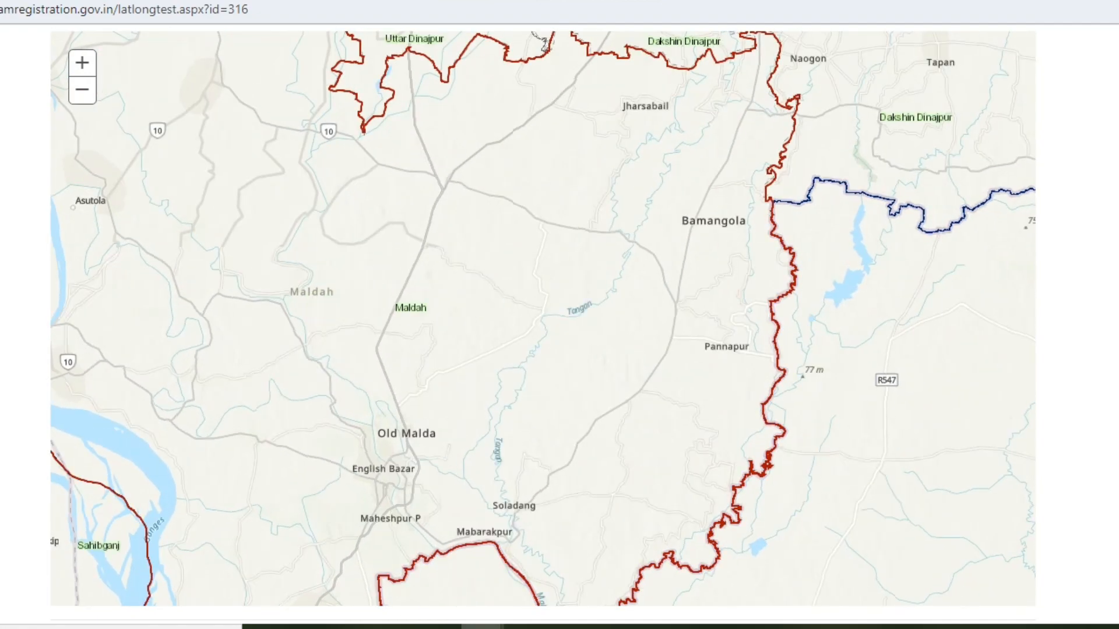
pyautogui.scroll(1, 397, 259)
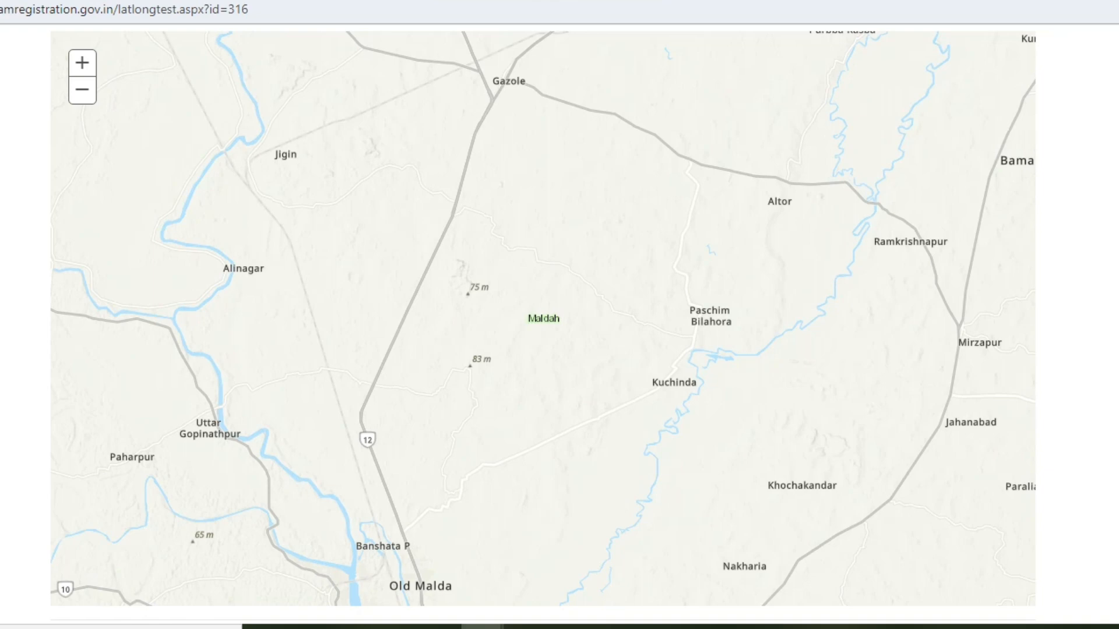
pyautogui.scroll(1, 570, 315)
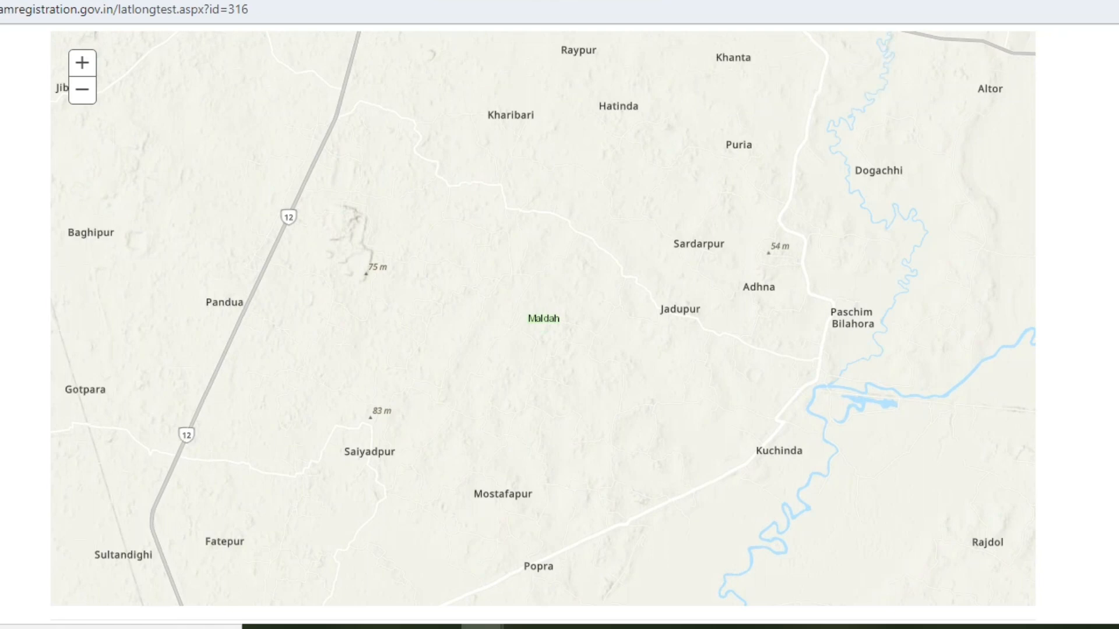
pyautogui.moveTo(570, 315); pyautogui.dragTo(553, 506)
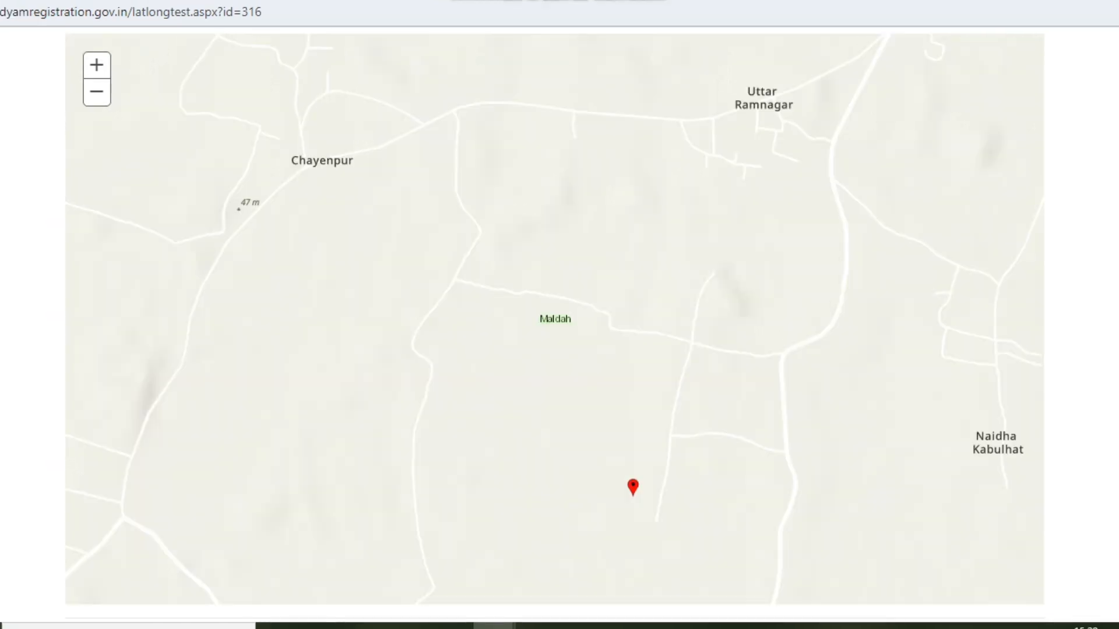
# Restore the map window to its smaller size and confirm the pinned location for the registration form.
pyautogui.press('super+Down')
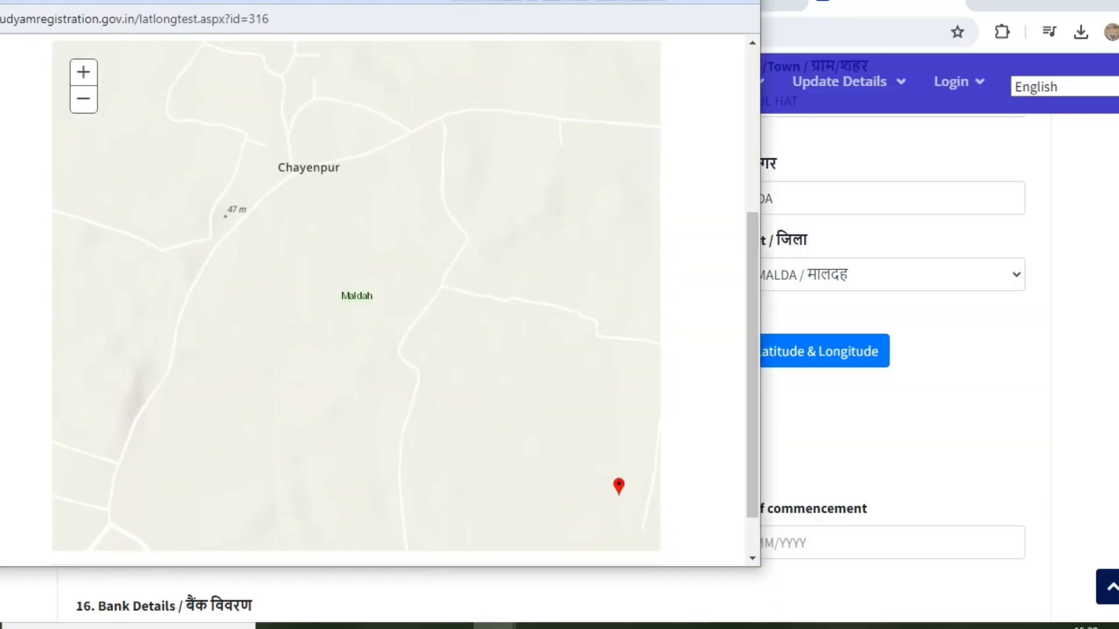
pyautogui.moveTo(389, 2); pyautogui.dragTo(174, 12)
pyautogui.scroll(-2, 268, 320)
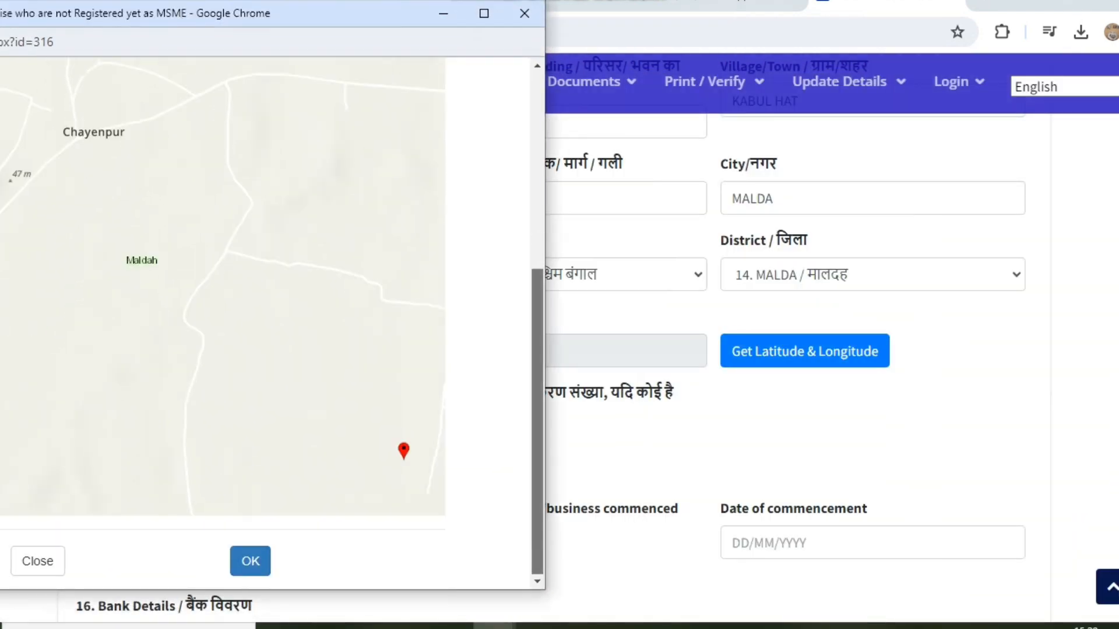
pyautogui.click(249, 561)
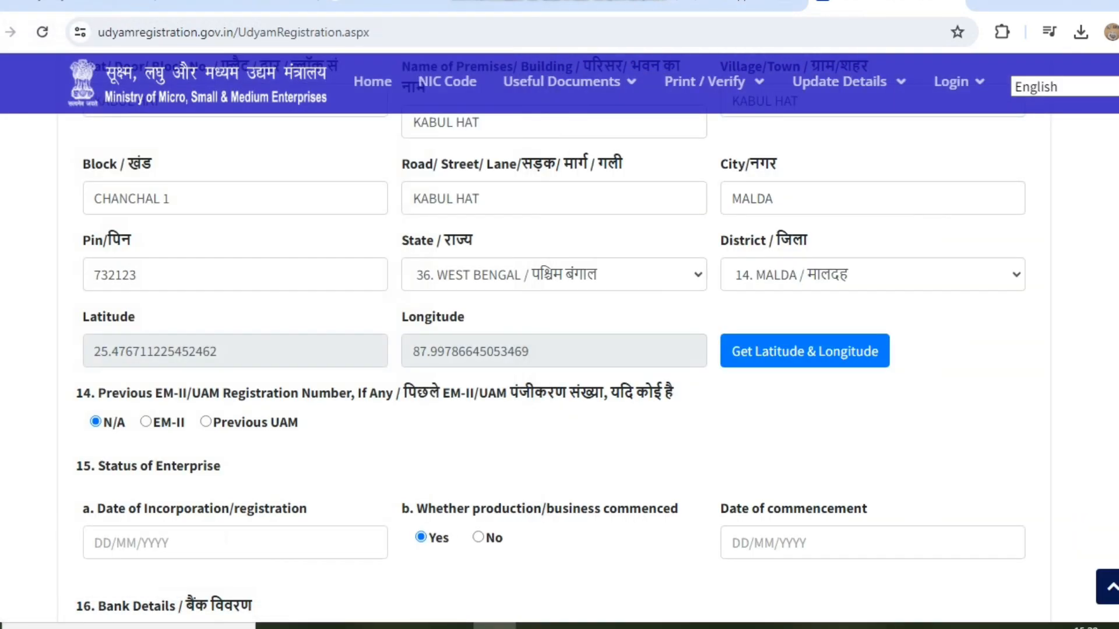
# Set the enterprise's date of incorporation/registration to 02/02/2024.
pyautogui.scroll(-2, 550, 338)
pyautogui.click(169, 454)
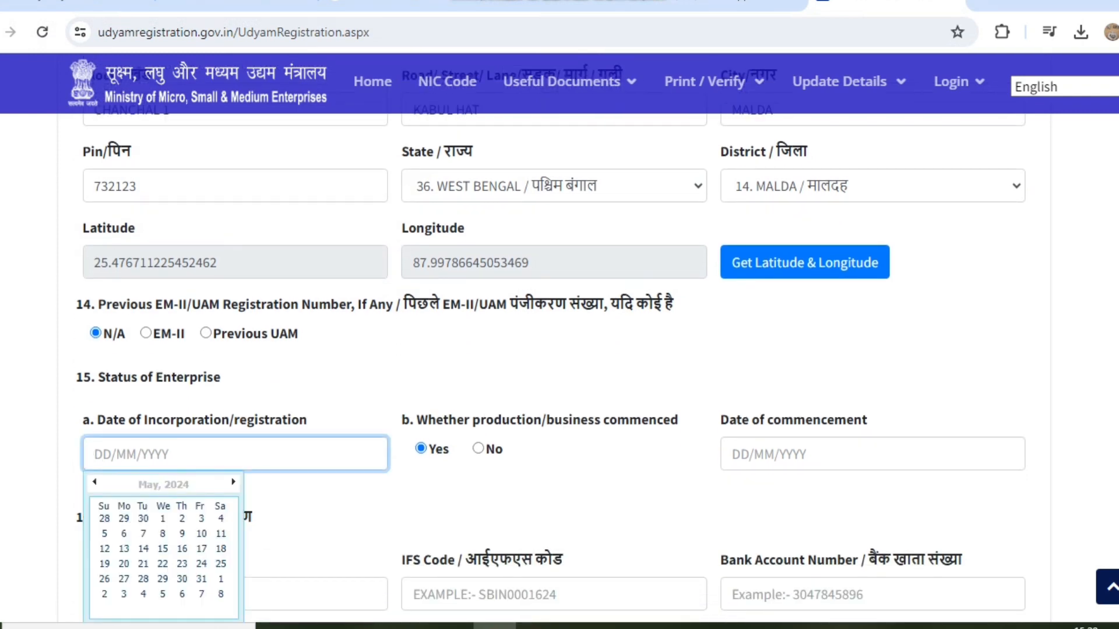
pyautogui.click(164, 485)
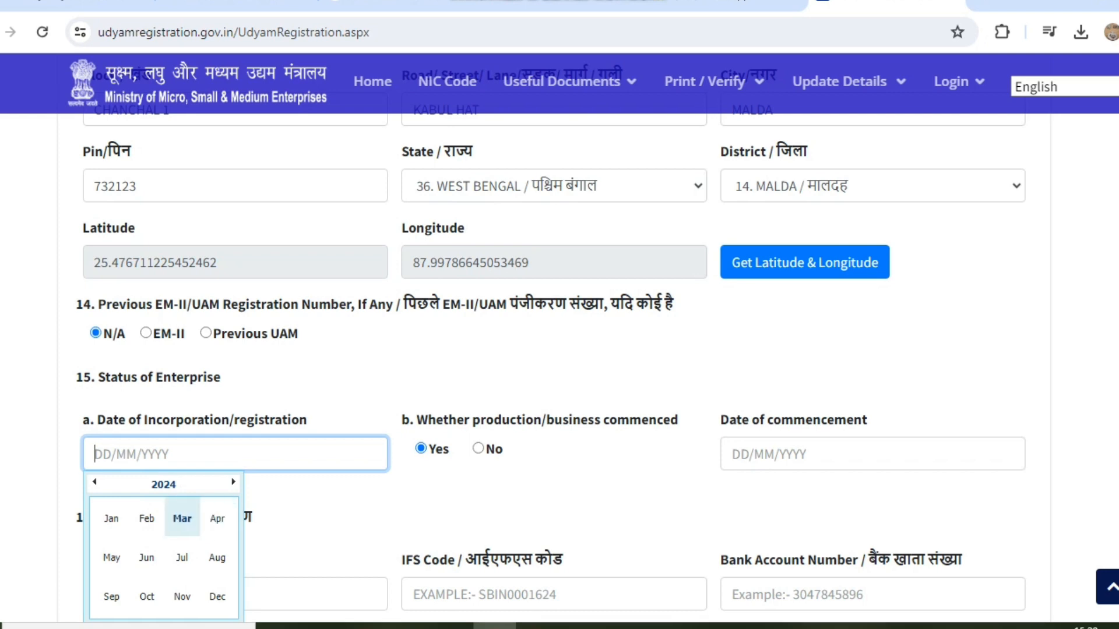
pyautogui.click(147, 517)
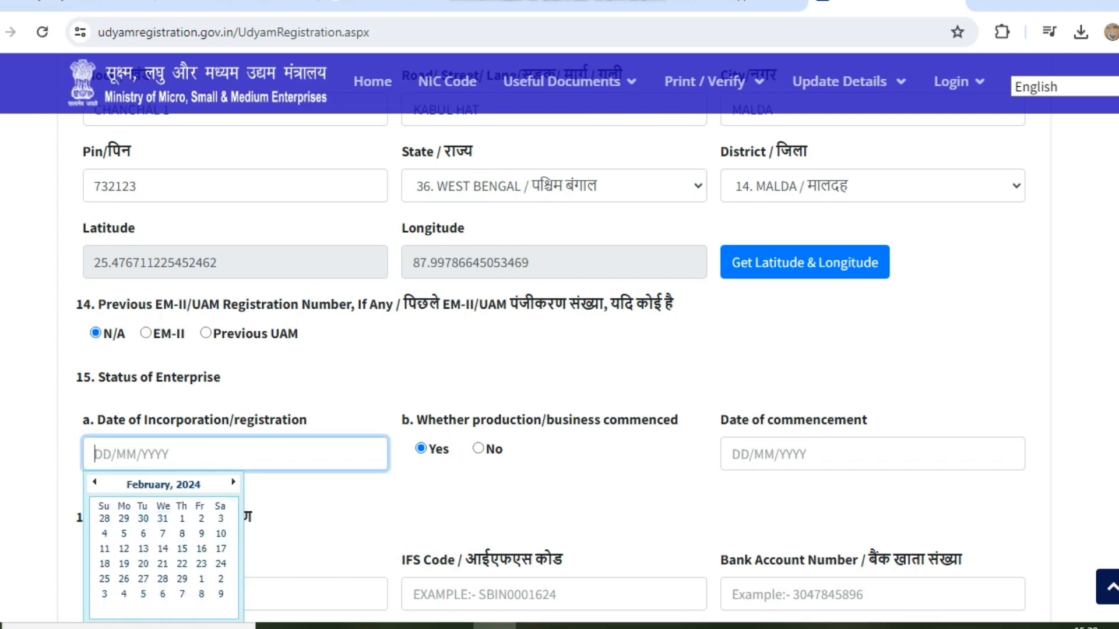
pyautogui.click(201, 518)
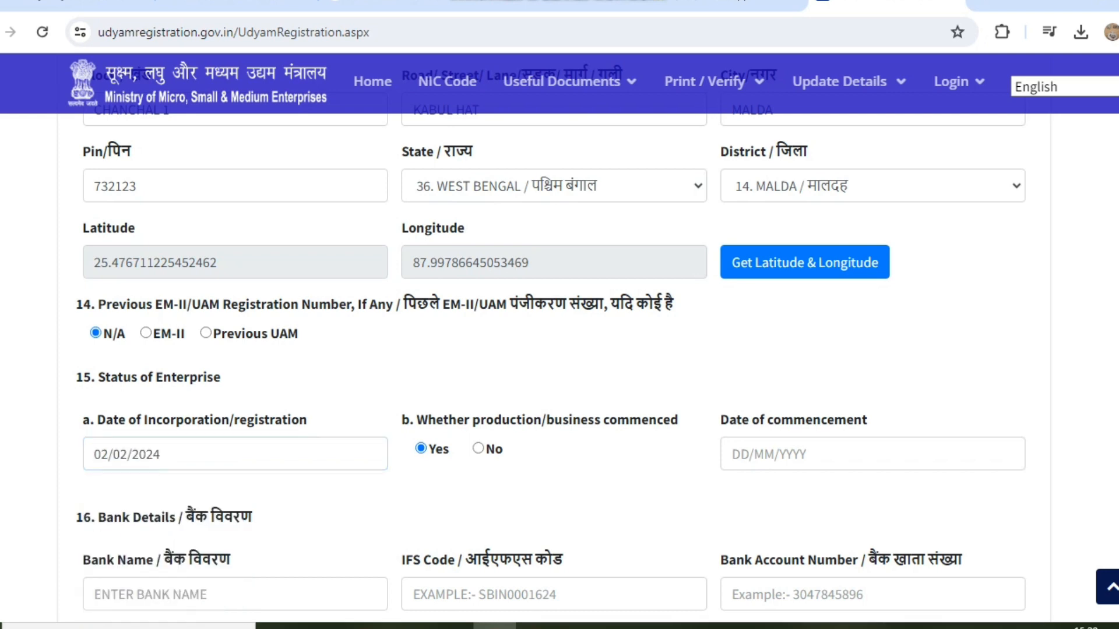
# Set the date of commencement of business to 02/02/2024.
pyautogui.click(807, 454)
pyautogui.click(801, 484)
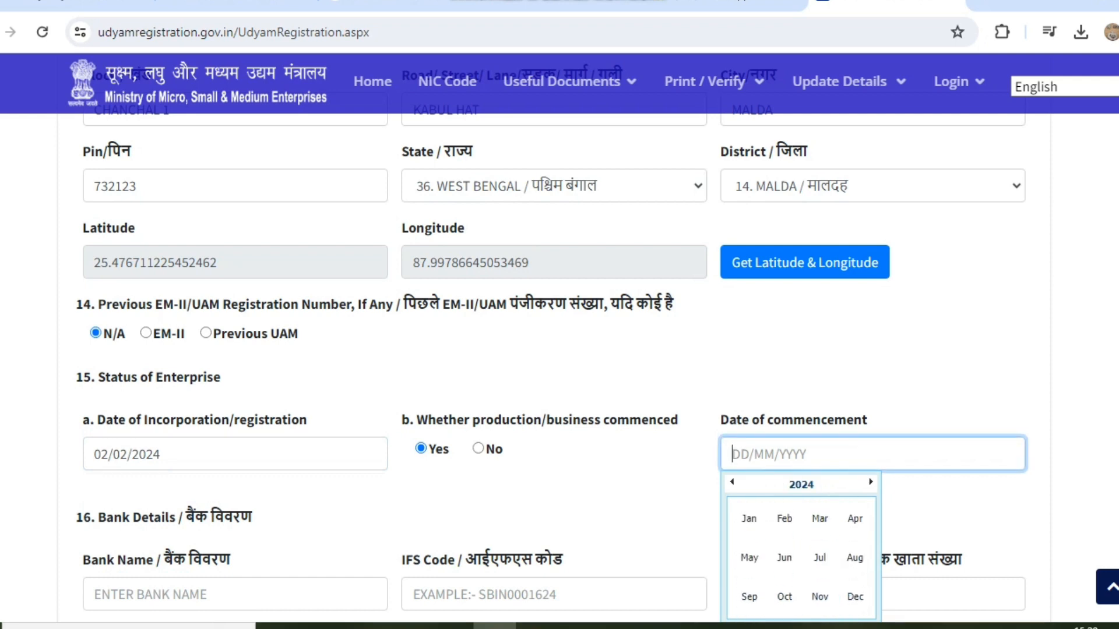
pyautogui.click(782, 519)
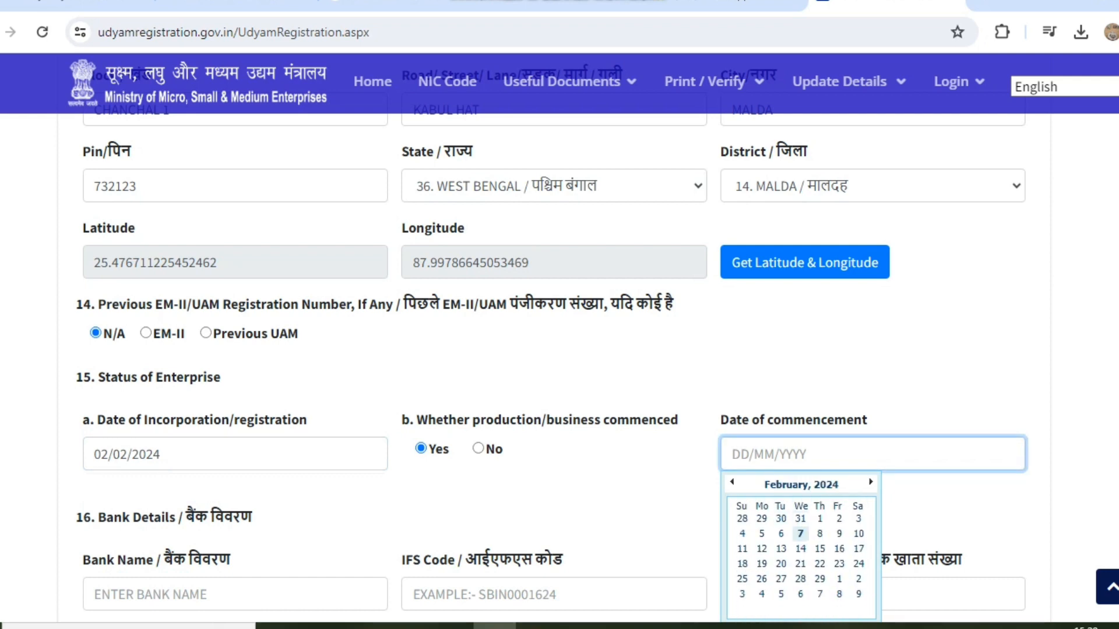
pyautogui.click(839, 518)
# Set the bank name to AXIS BANK and fill in the IFS code and bank account number.
pyautogui.scroll(-2, 554, 373)
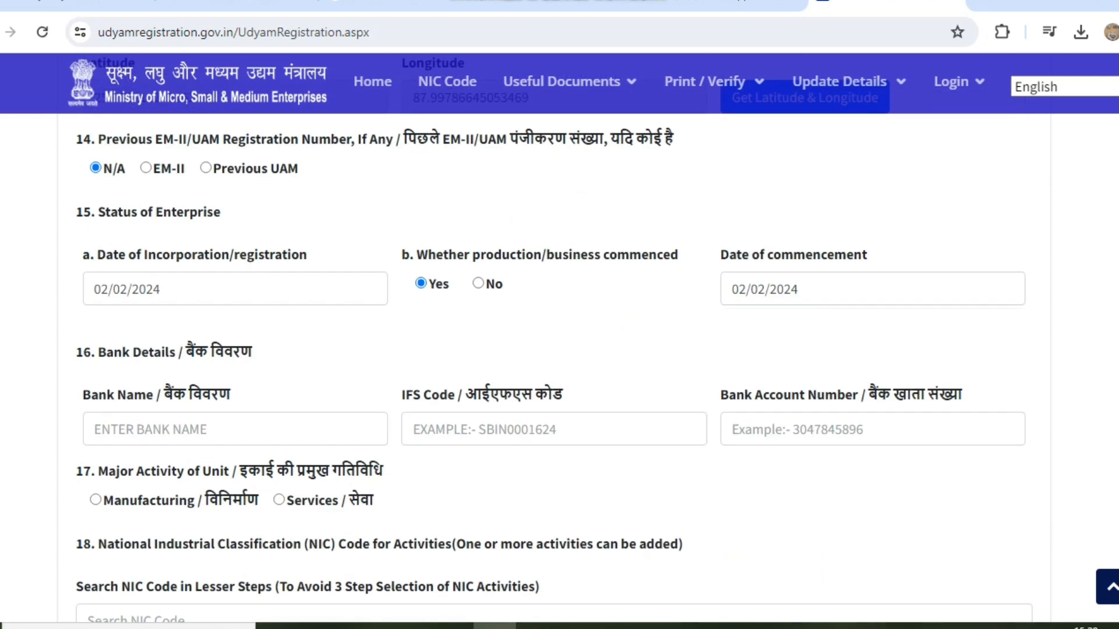
pyautogui.click(235, 417)
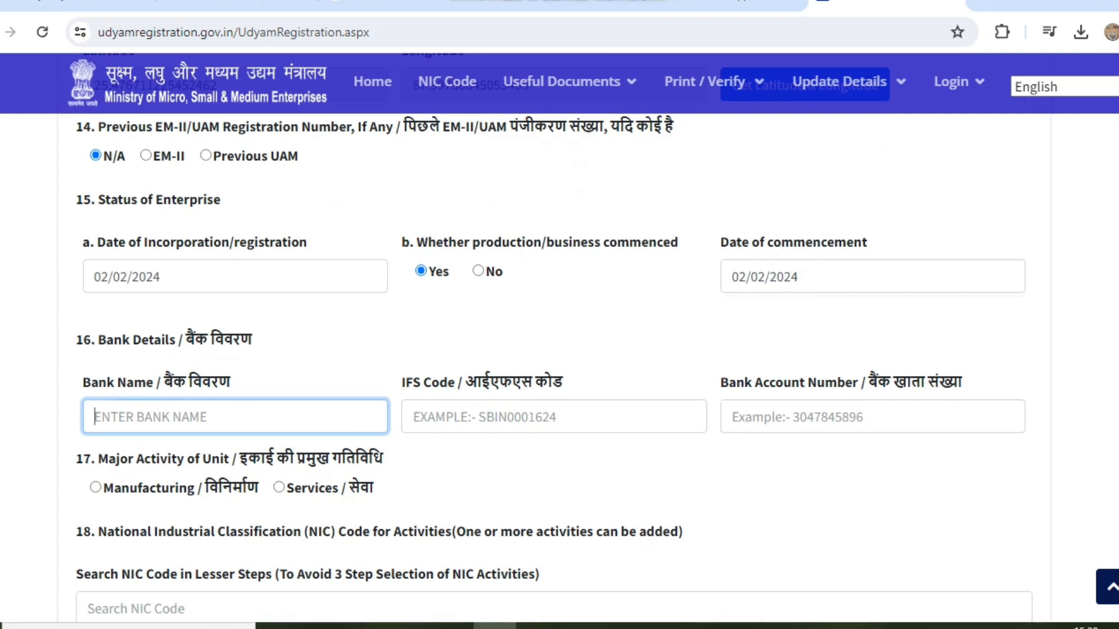
pyautogui.write('AXIS')
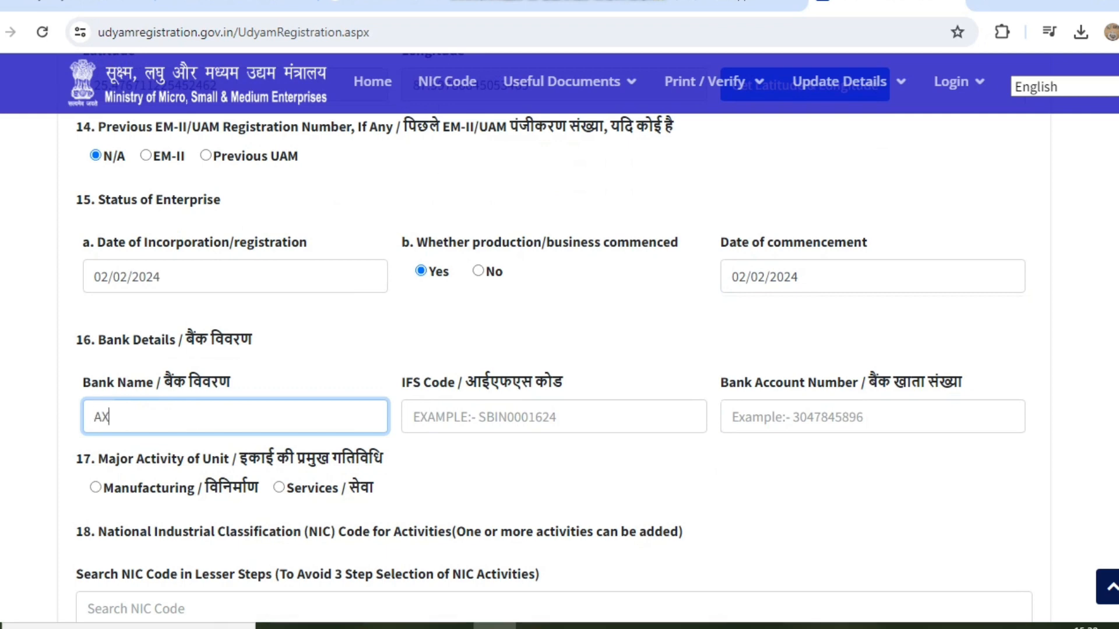
pyautogui.write(' BANK')
pyautogui.click(415, 417)
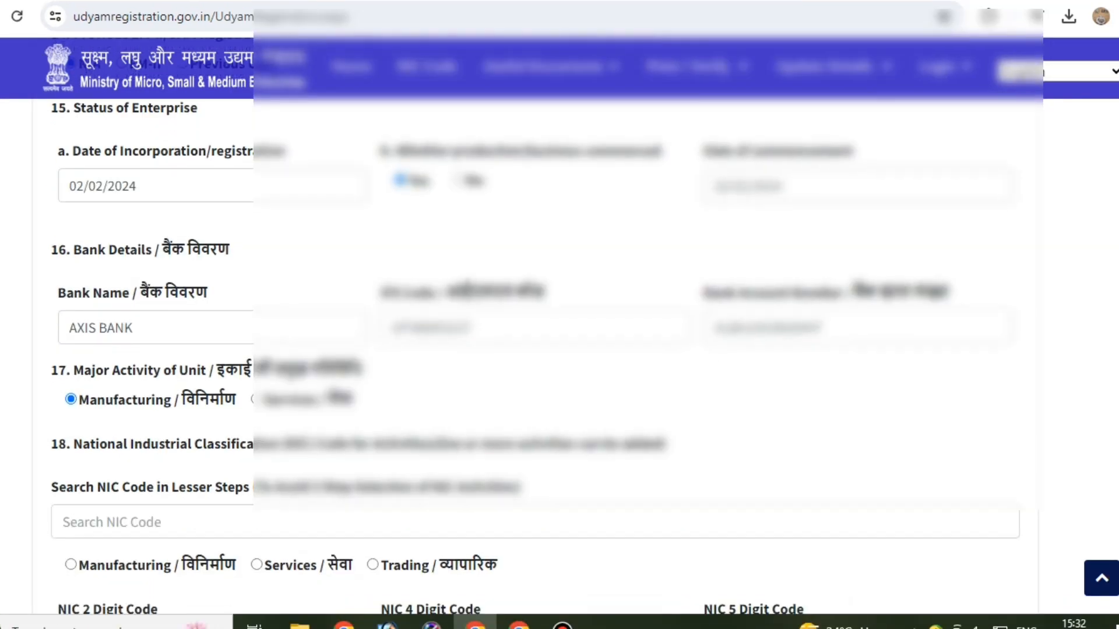
# Set the major activity of the unit to Manufacturing.
pyautogui.scroll(-6, 559, 350)
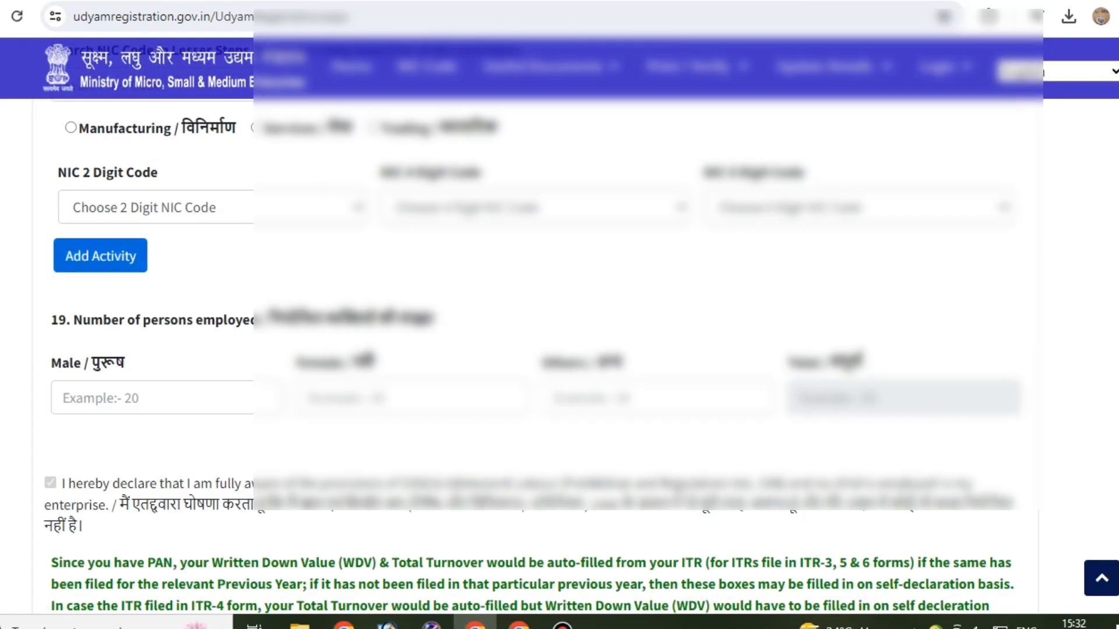
pyautogui.scroll(5, 559, 350)
pyautogui.scroll(-2, 559, 350)
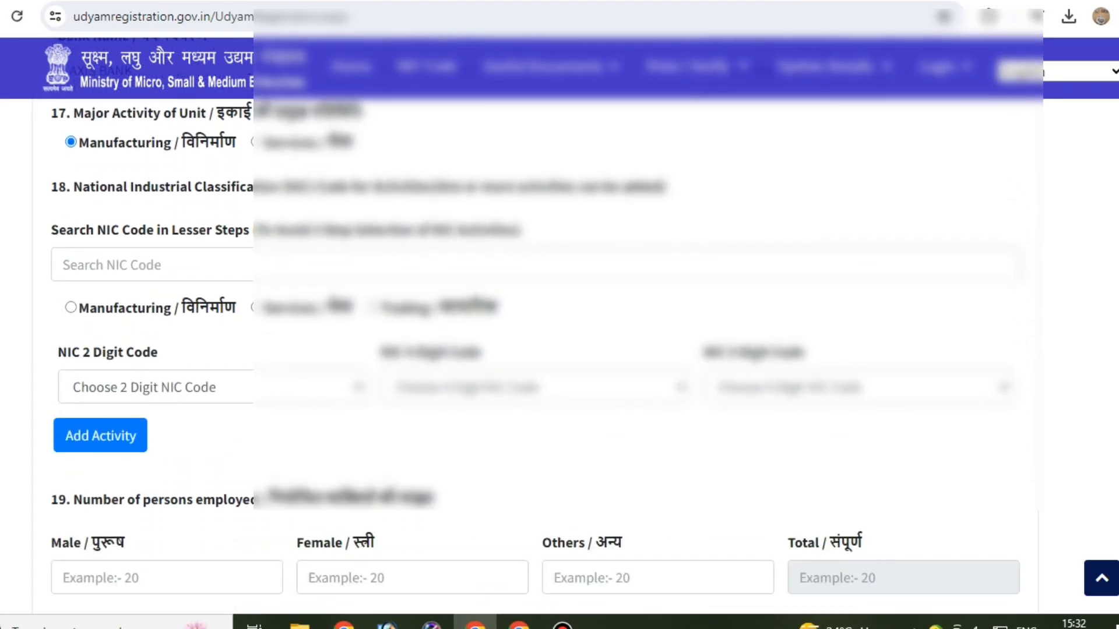
# Set the NIC activity type to Manufacturing and the 2-digit NIC code to 32-Other manufacturing.
pyautogui.click(213, 387)
pyautogui.click(408, 454)
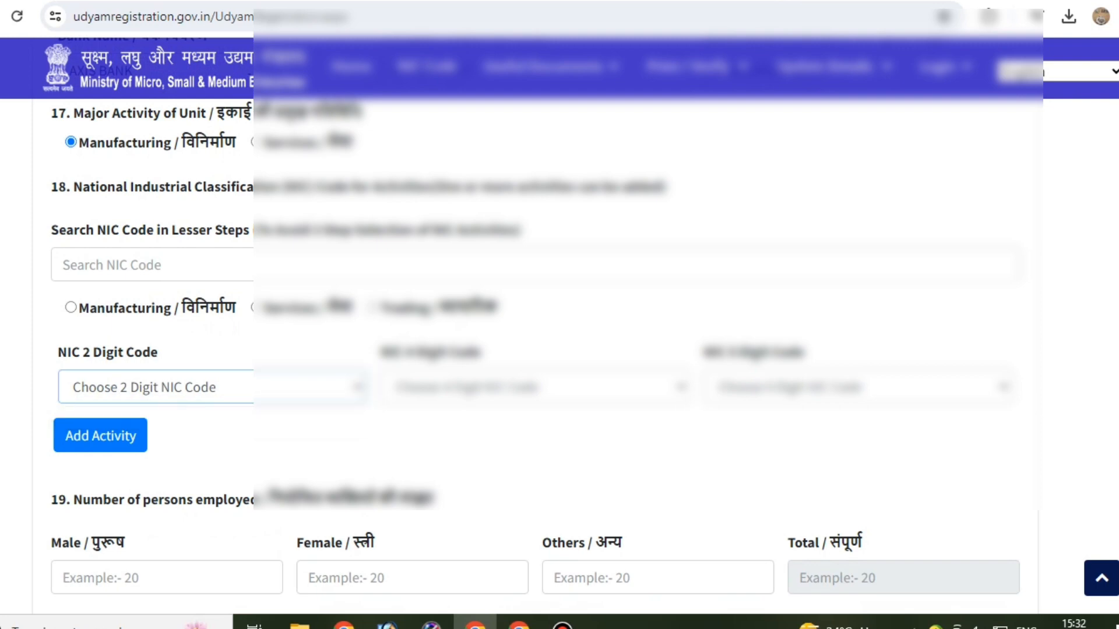
pyautogui.scroll(1, 408, 454)
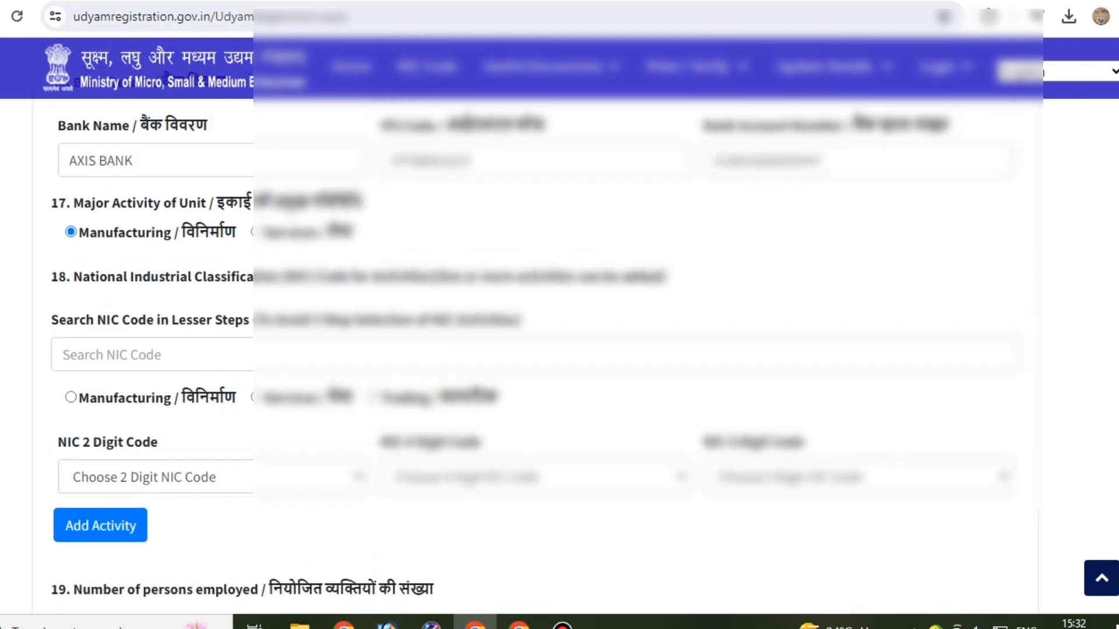
pyautogui.click(70, 397)
pyautogui.scroll(-1, 71, 397)
pyautogui.click(213, 413)
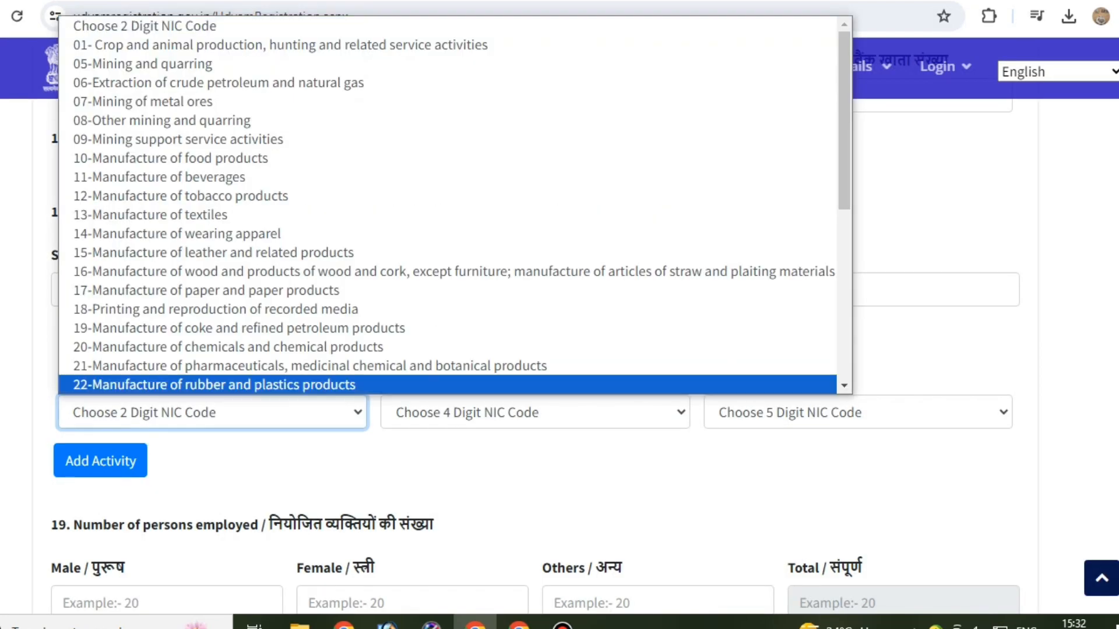
pyautogui.scroll(-5, 213, 381)
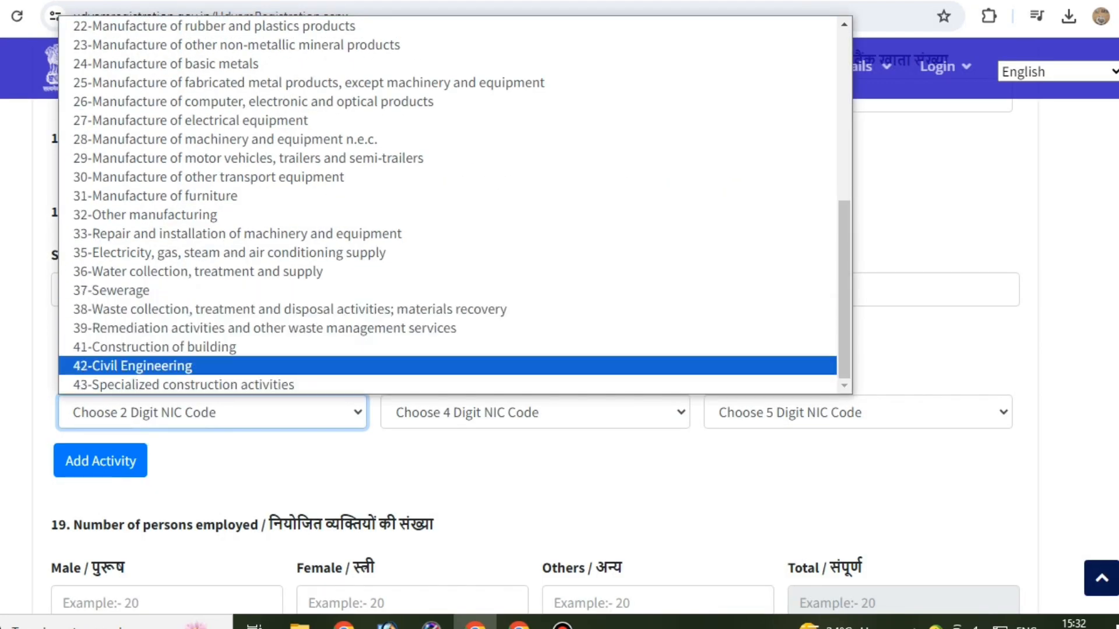
pyautogui.scroll(5, 291, 309)
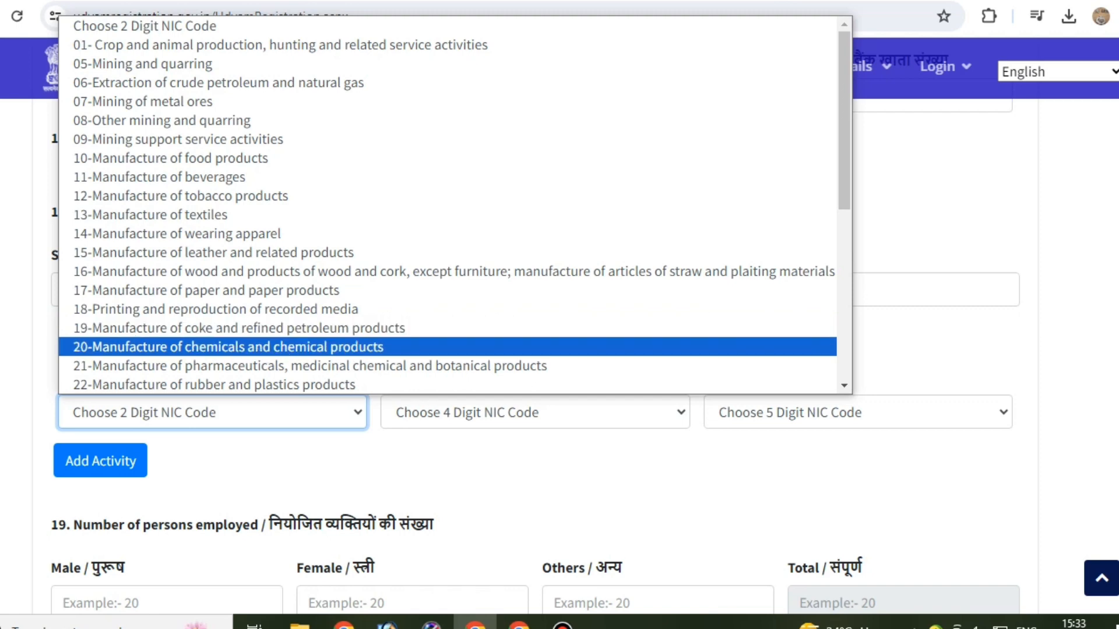
pyautogui.scroll(-3, 447, 362)
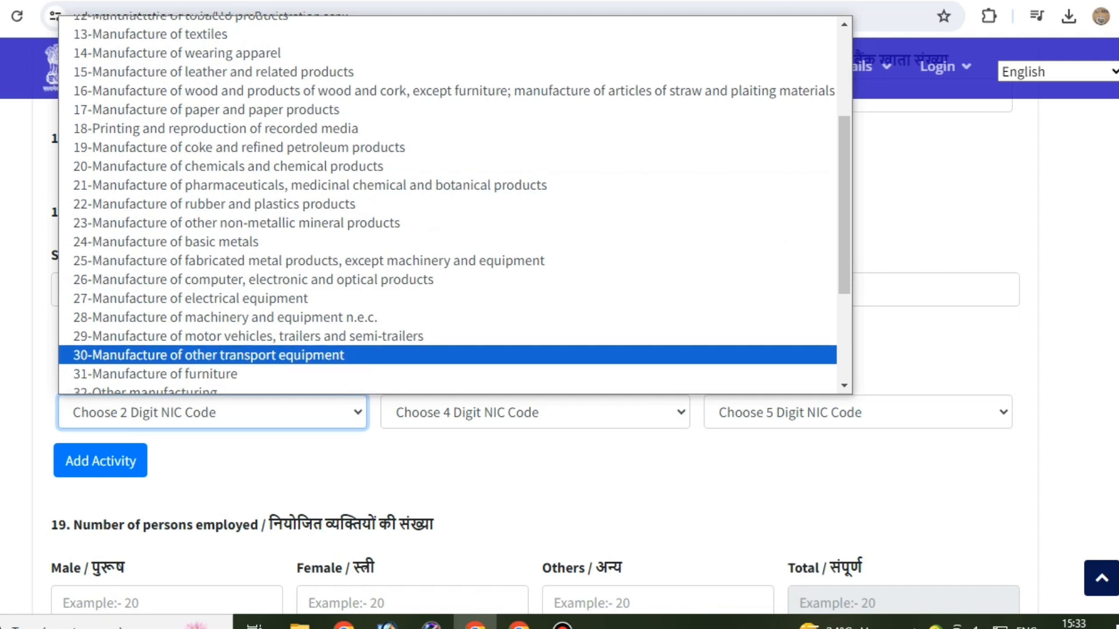
pyautogui.scroll(-3, 447, 356)
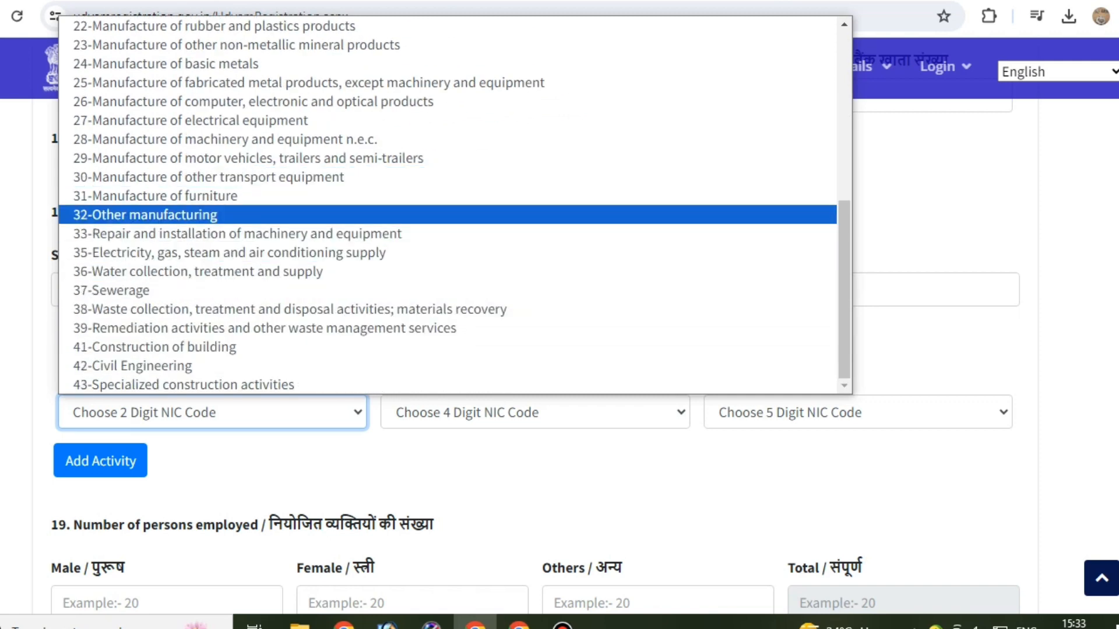
pyautogui.click(448, 214)
# Choose NIC codes 3290-Other manufacturing n.e.c. and 32909-Manufacture of other articles n.e.c., and add the activity to the form.
pyautogui.click(535, 412)
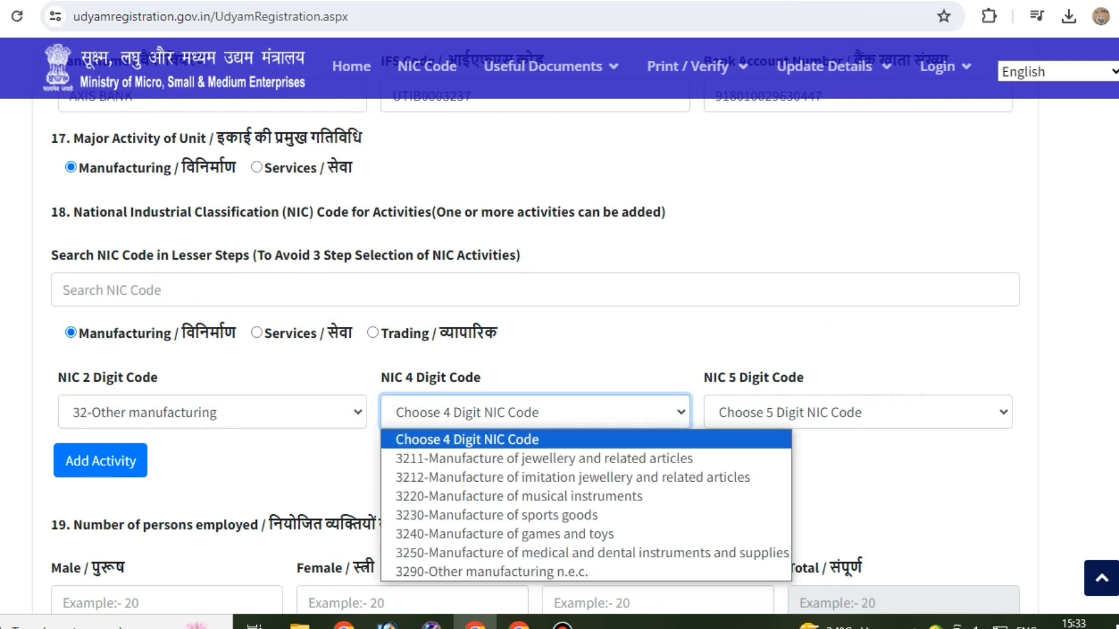
pyautogui.click(493, 572)
pyautogui.click(858, 412)
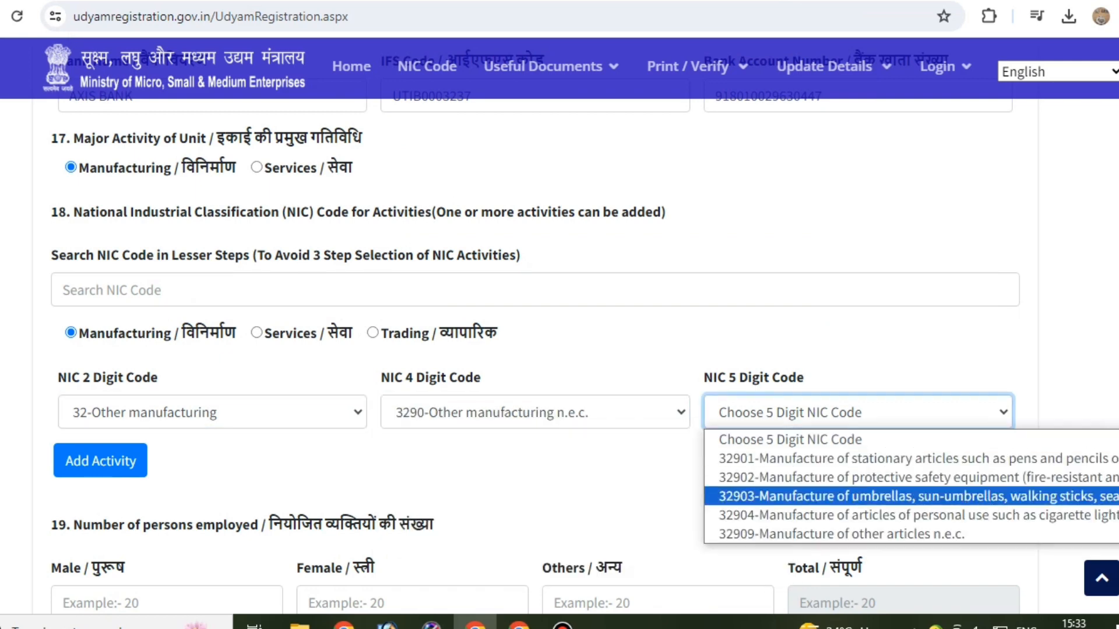
pyautogui.click(774, 533)
pyautogui.scroll(-1, 560, 355)
pyautogui.click(100, 371)
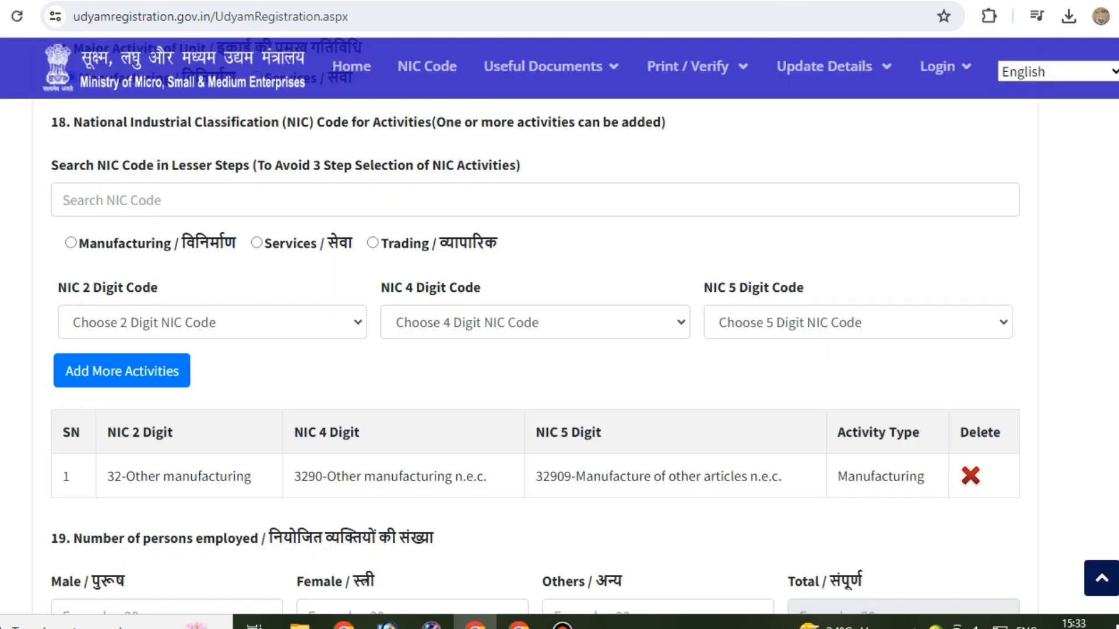
# Set the number of persons employed to 5 male, 1 female and 1 other.
pyautogui.scroll(-1, 559, 355)
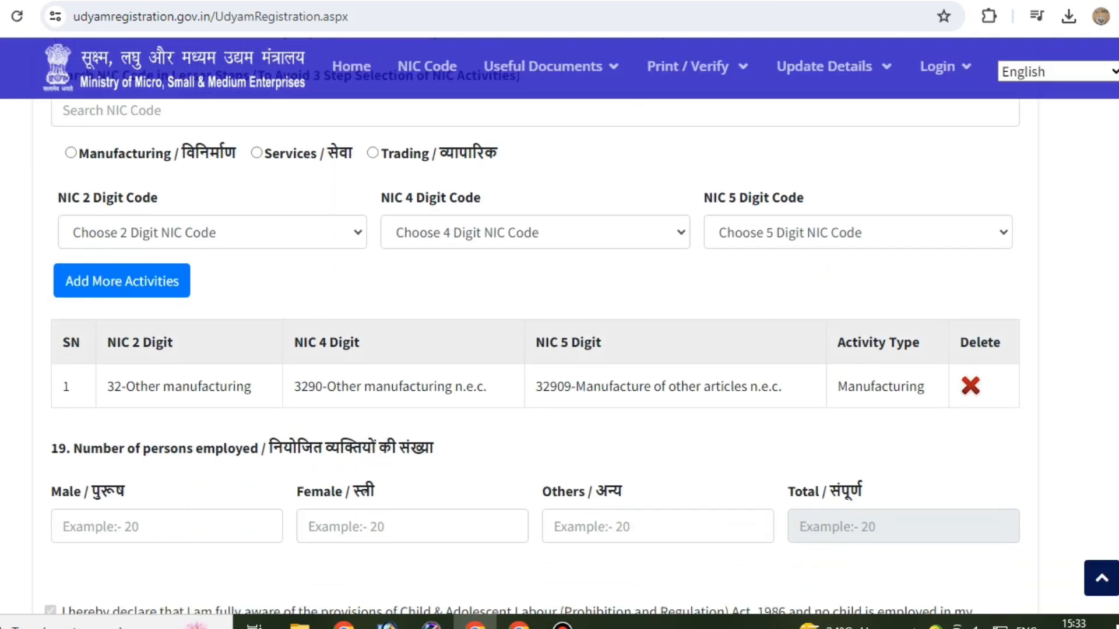
pyautogui.scroll(-2, 559, 356)
pyautogui.click(166, 347)
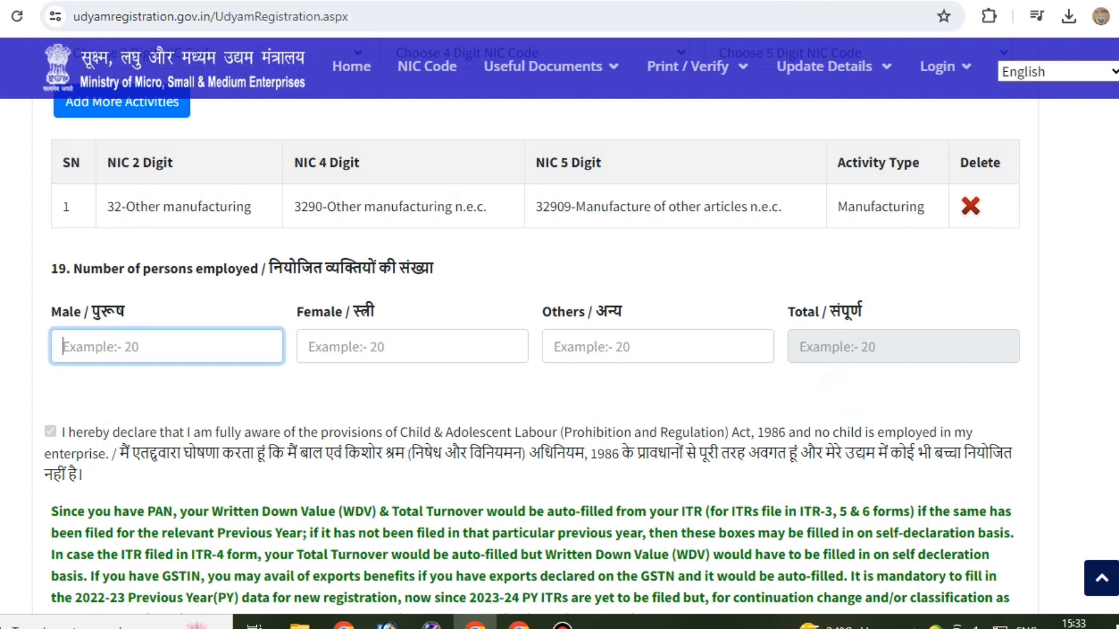
pyautogui.write('1')
pyautogui.click(413, 347)
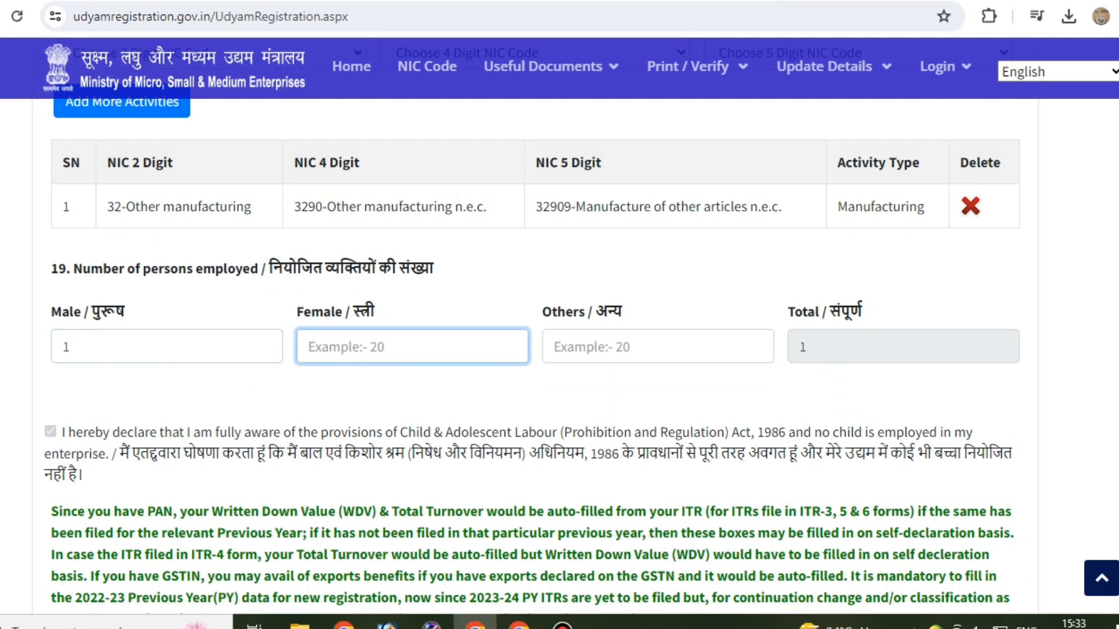
pyautogui.hotkey('shift', 'Tab')
pyautogui.press('BackSpace')
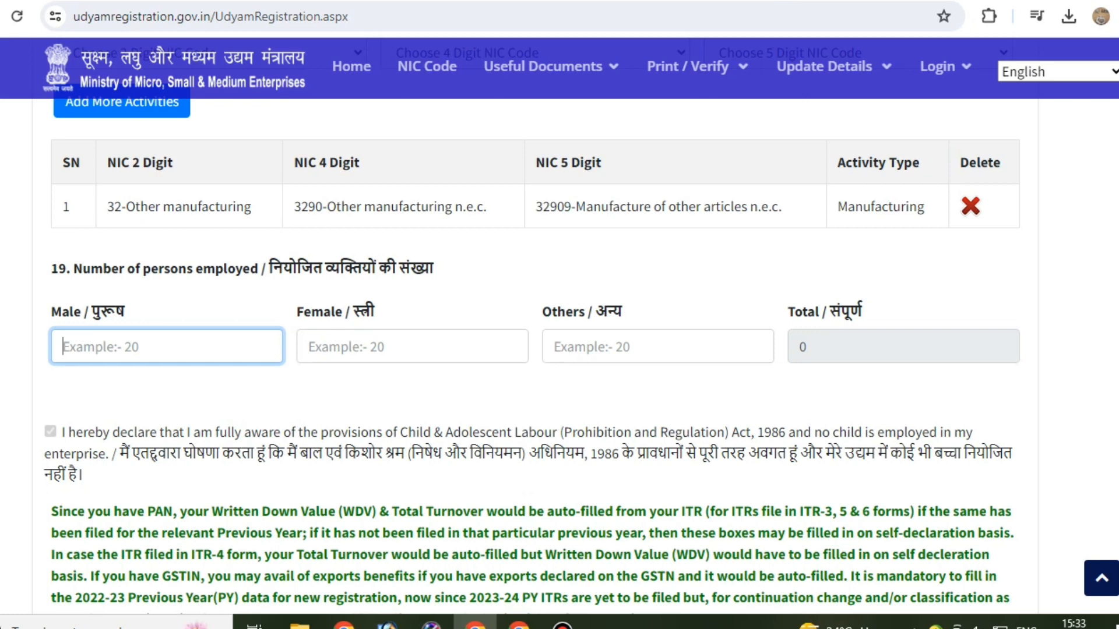
pyautogui.write('5')
pyautogui.press('Tab')
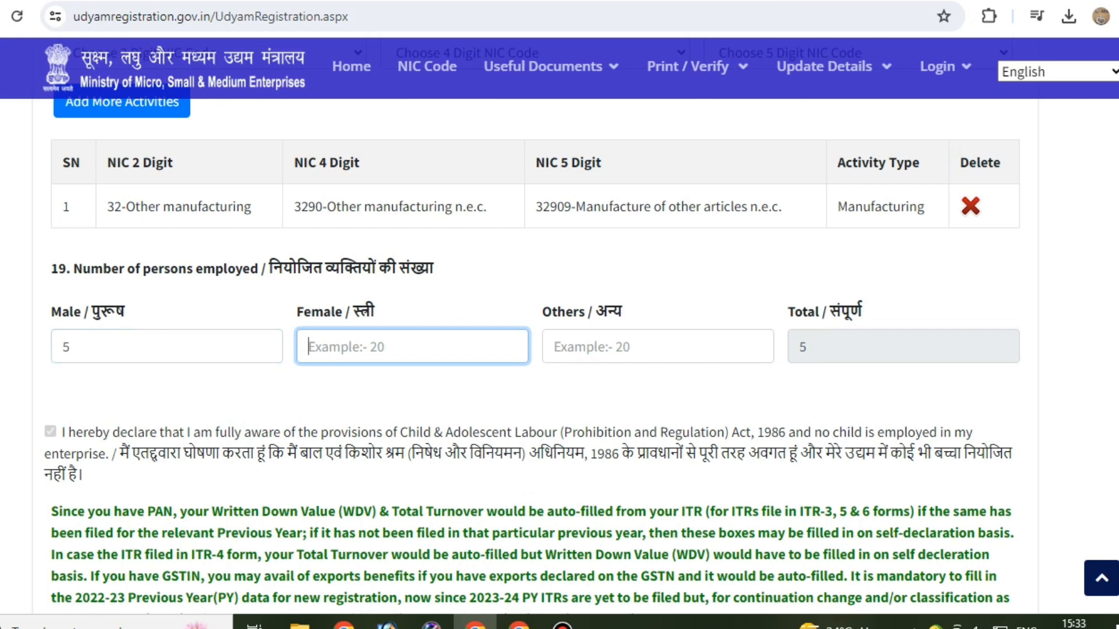
pyautogui.write('1')
pyautogui.press('Tab')
pyautogui.write('1')
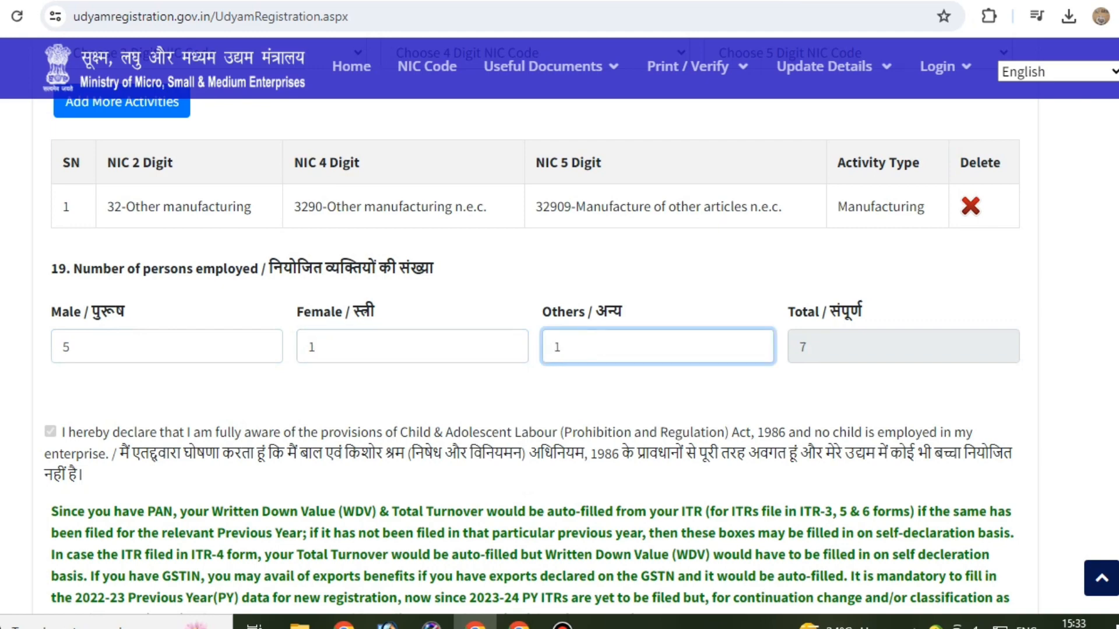
# Set the Written Down Value of plant and machinery for the previous year 2022-23 to 1500000.
pyautogui.press('Tab')
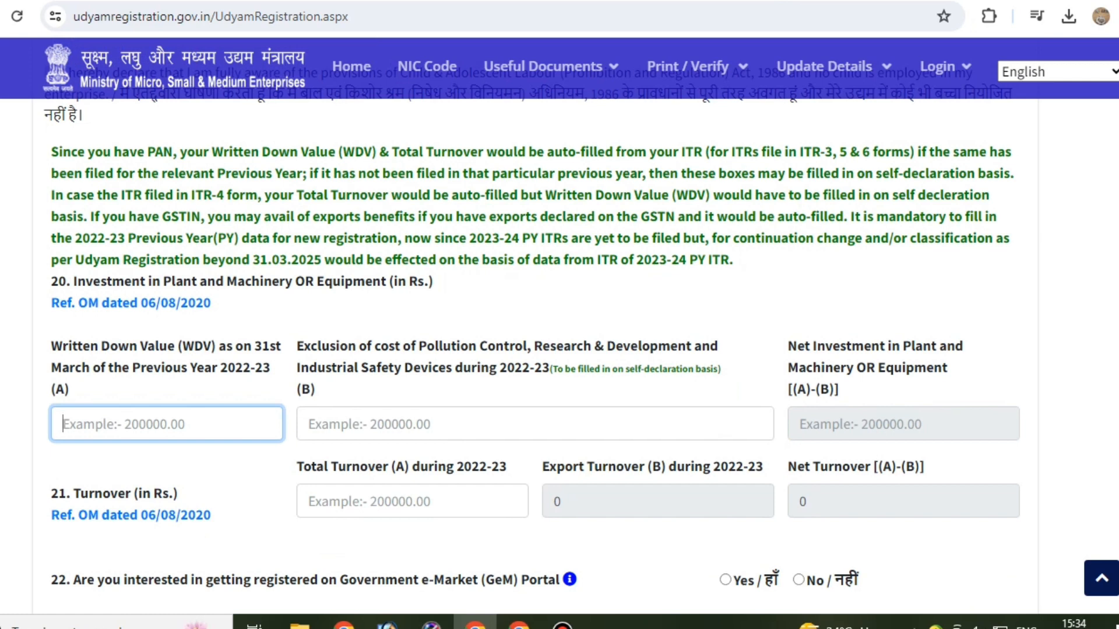
pyautogui.write('150000')
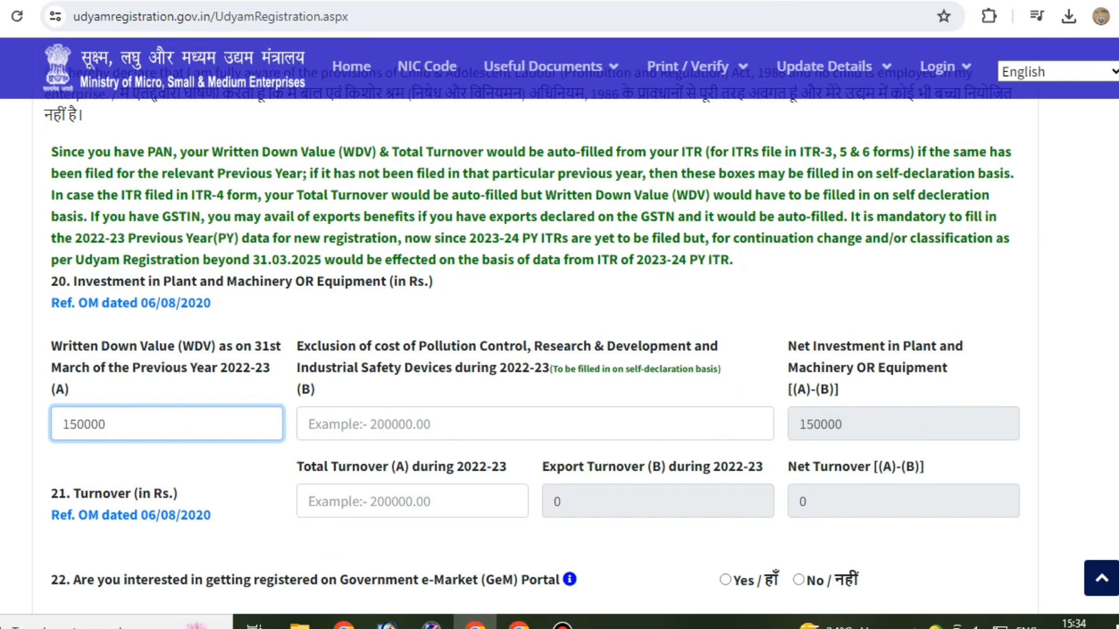
pyautogui.press('Tab')
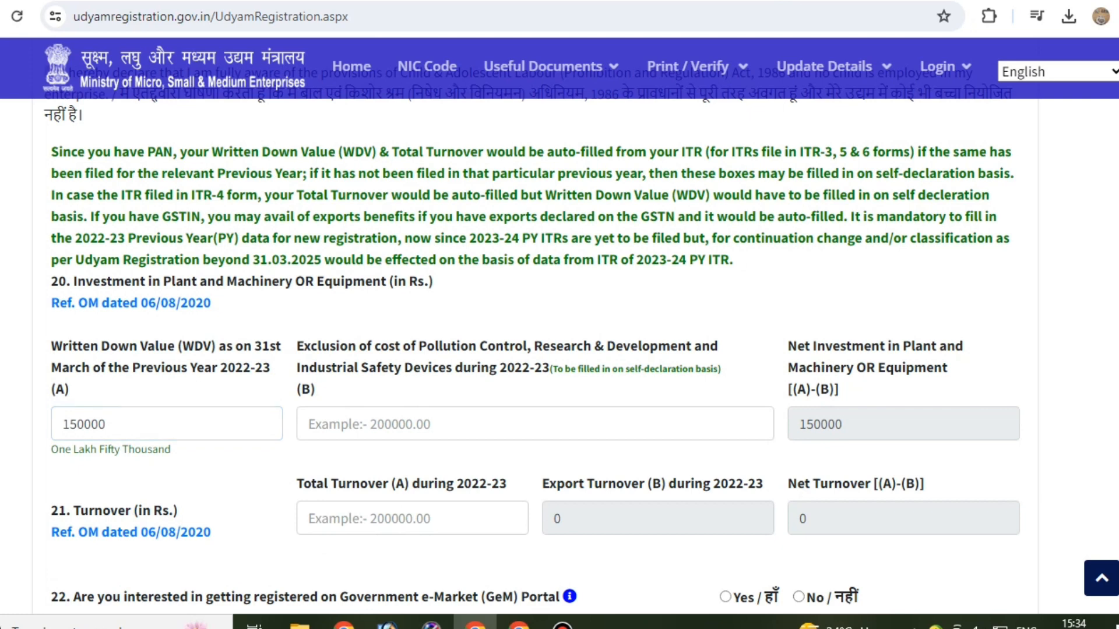
pyautogui.click(106, 424)
pyautogui.write('0')
pyautogui.press('Tab')
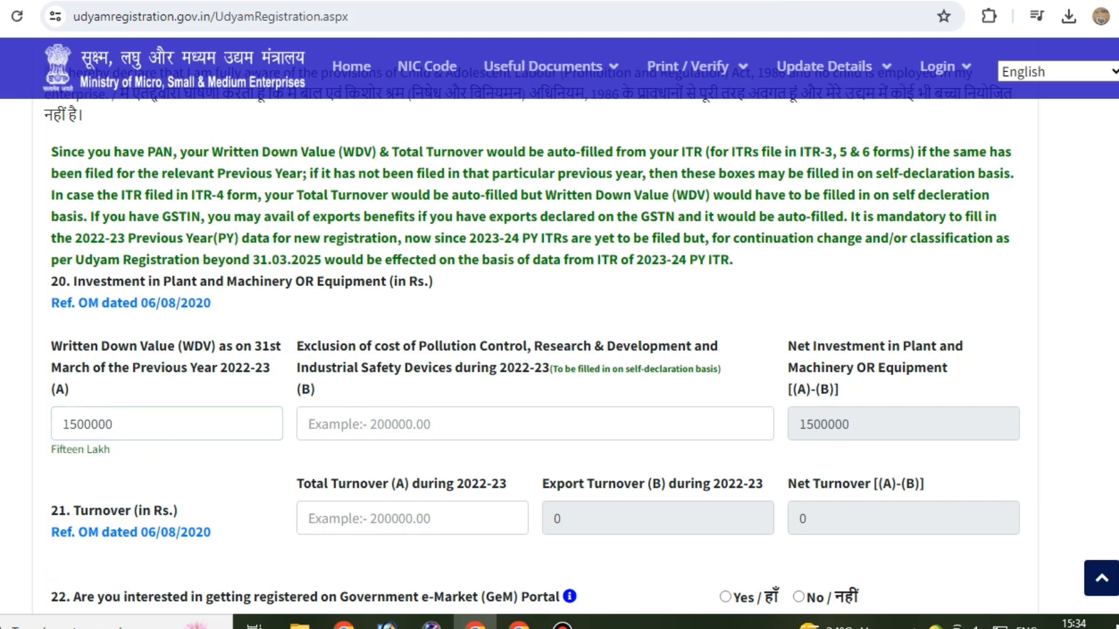
# Set the excluded cost of pollution control, research and safety devices during 2022-23 to 500000.
pyautogui.click(369, 424)
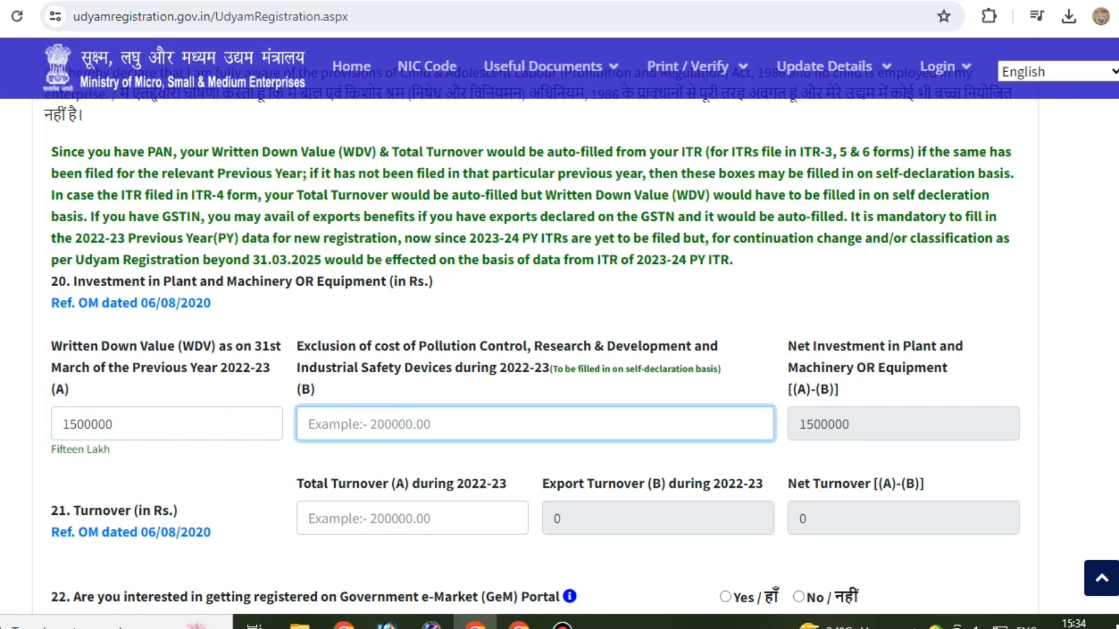
pyautogui.write('500000')
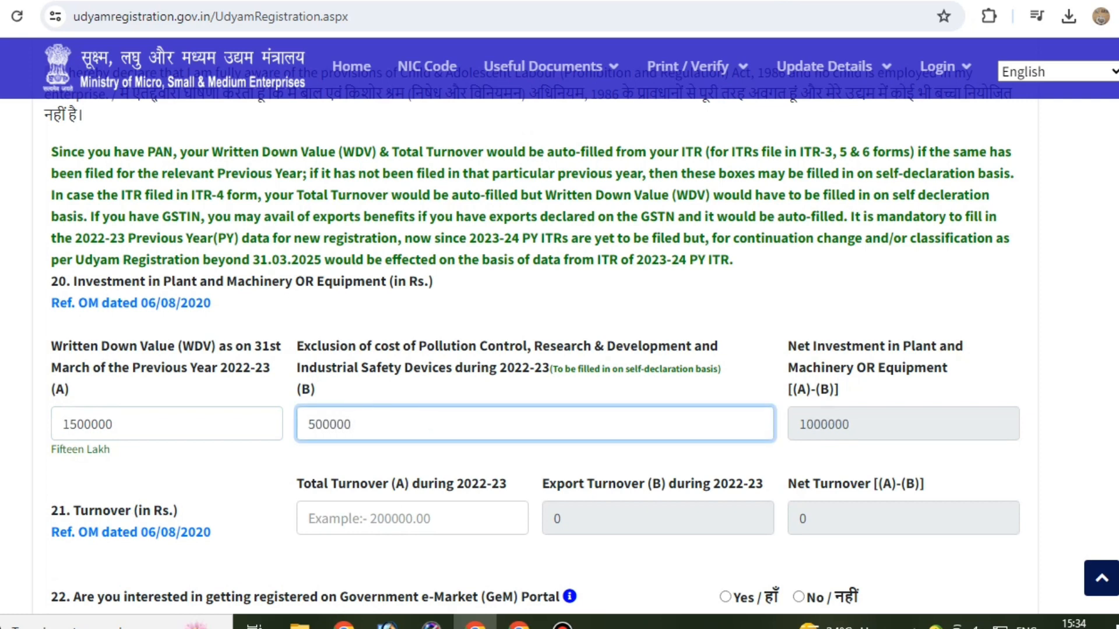
pyautogui.press('Tab')
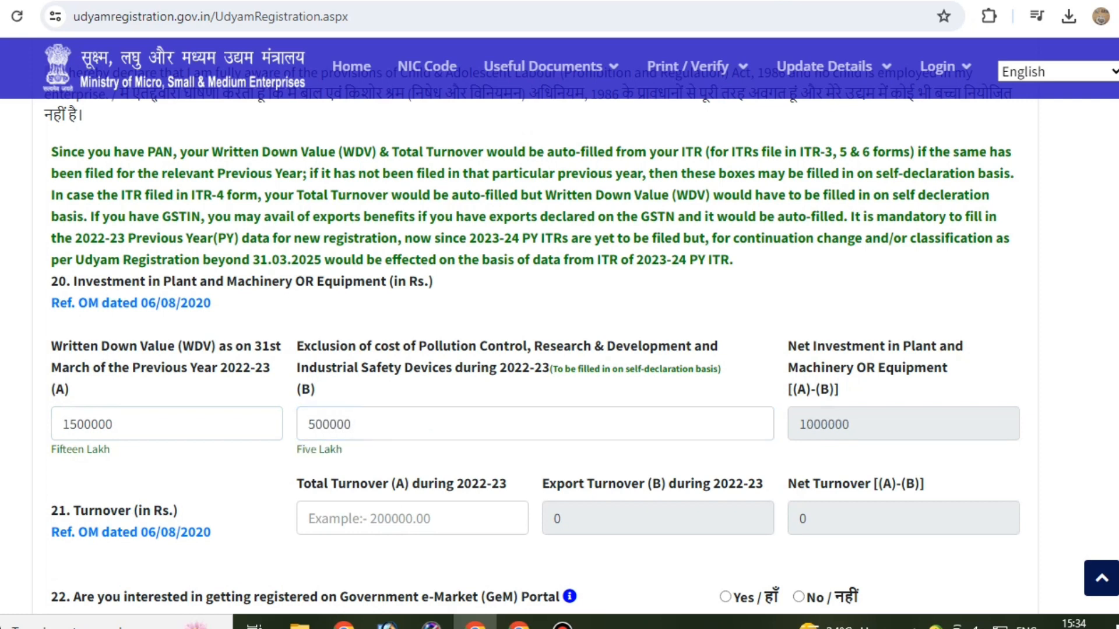
# Set the total turnover during 2022-23 to 100000.
pyautogui.scroll(-1, 535, 355)
pyautogui.click(412, 429)
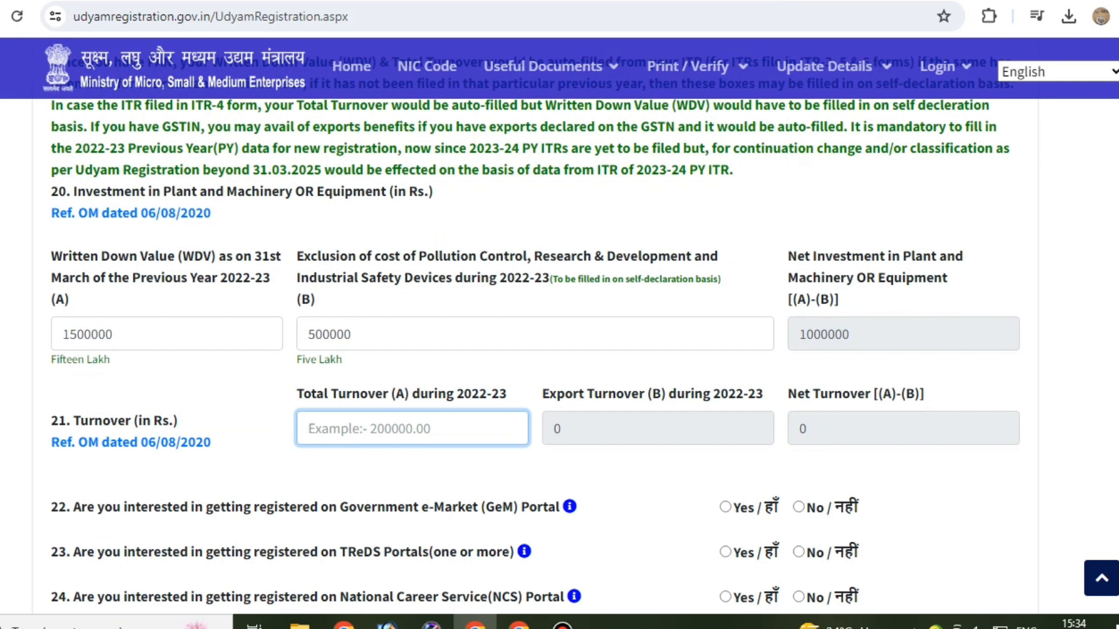
pyautogui.write('10')
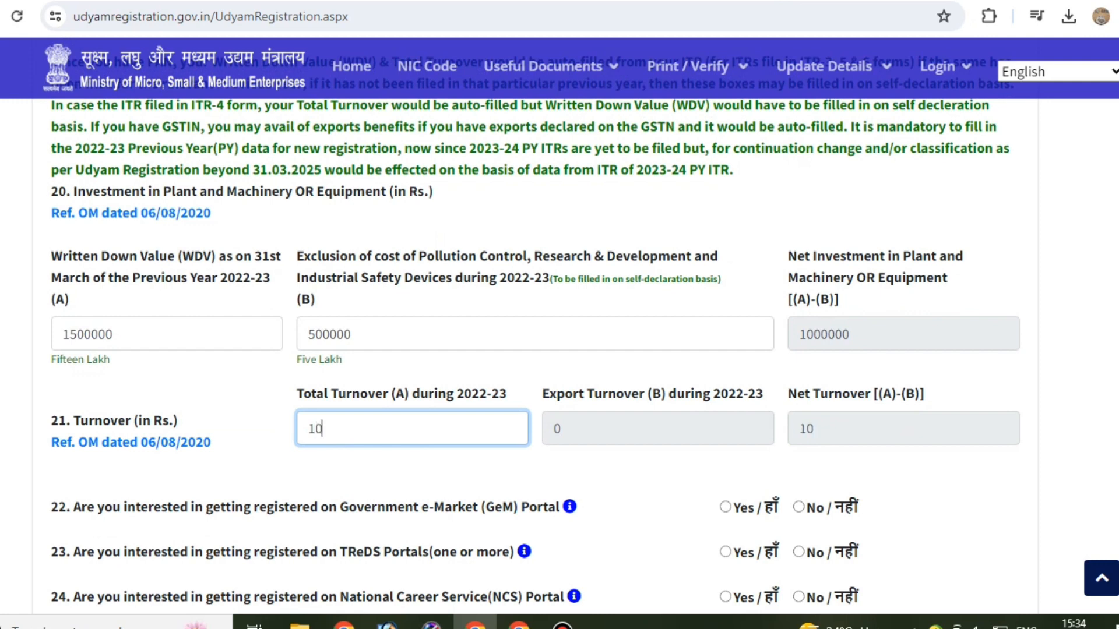
pyautogui.write('0000')
pyautogui.press('Tab')
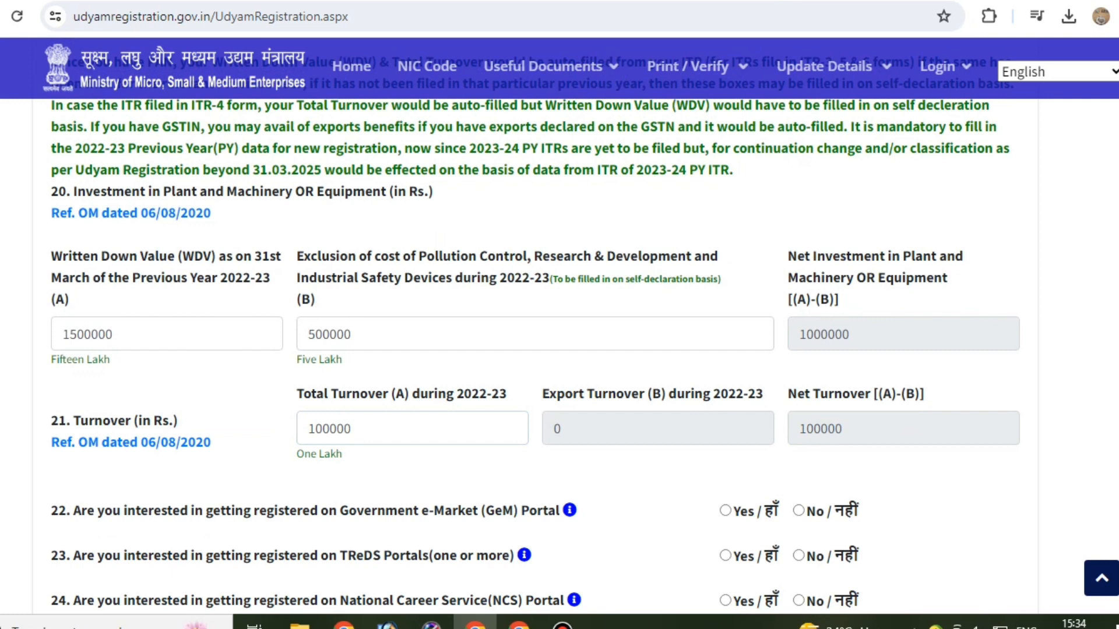
# Replace the total turnover during 2022-23 with 25000000.
pyautogui.click(352, 428)
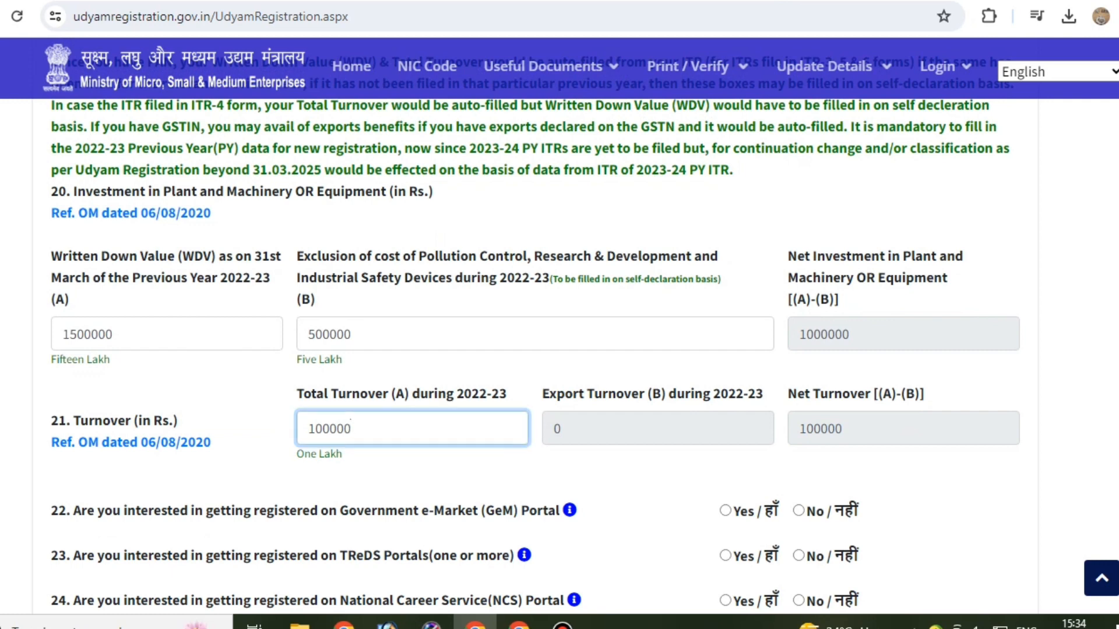
pyautogui.press('BackSpace')
pyautogui.press('BackSpace')
pyautogui.press('BackSpace')
pyautogui.press('BackSpace')
pyautogui.press('BackSpace')
pyautogui.press('BackSpace')
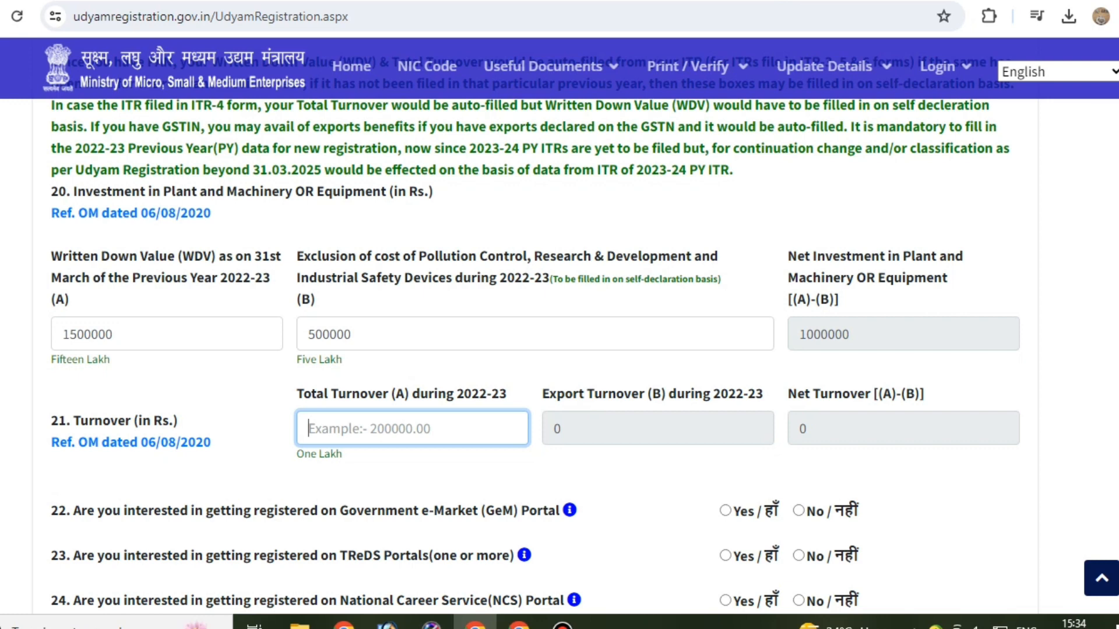
pyautogui.write('25000000')
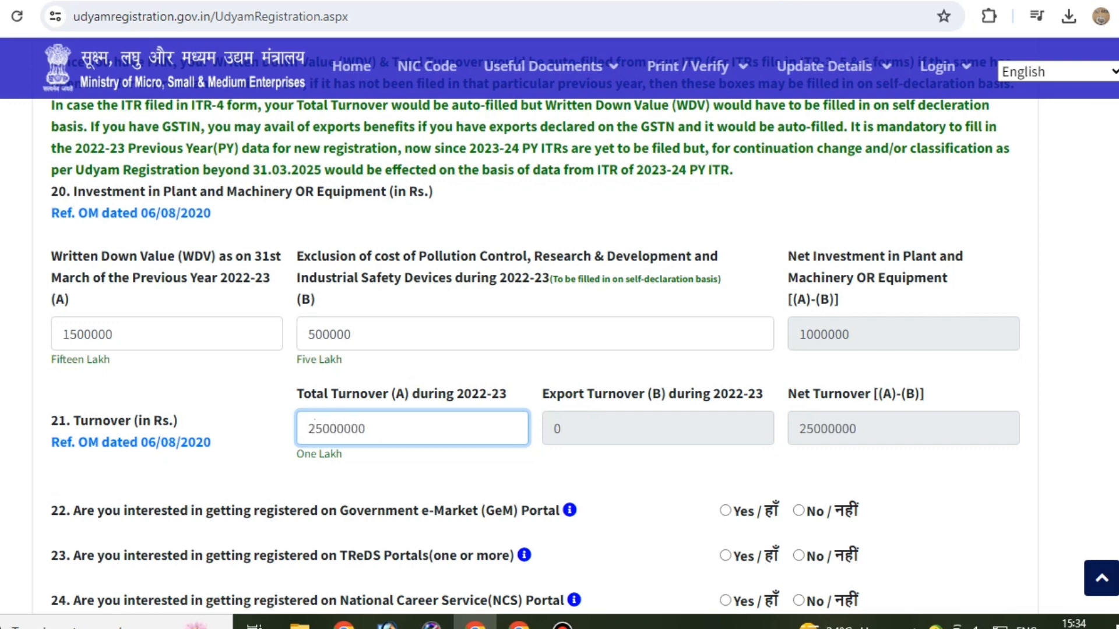
# Replace the total turnover during 2022-23 with 1500000.
pyautogui.moveTo(367, 429); pyautogui.dragTo(307, 429)
pyautogui.press('BackSpace')
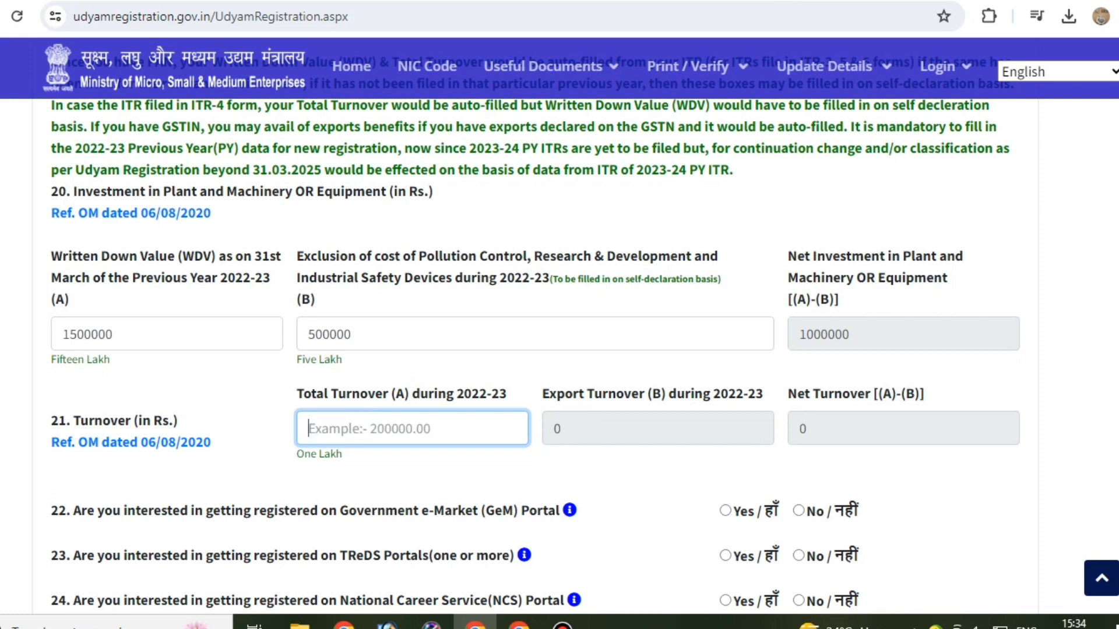
pyautogui.write('1500000')
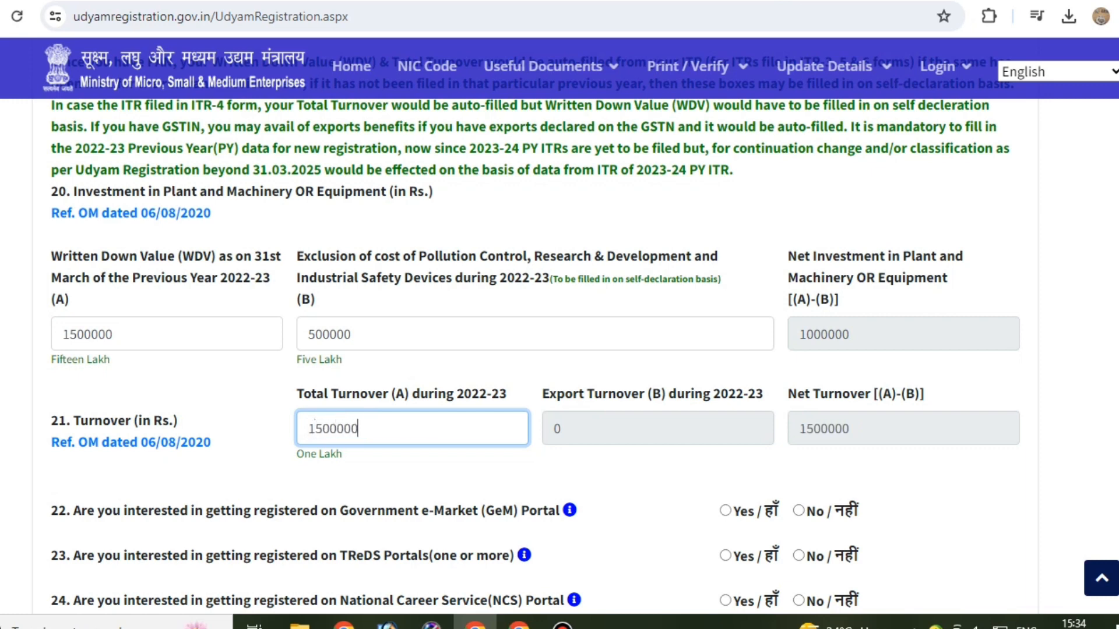
pyautogui.click(408, 482)
# Answer No to registering on the GeM, TReDS, NCS and NSIC B2B portals and to the free .IN domain with business email.
pyautogui.scroll(-3, 535, 361)
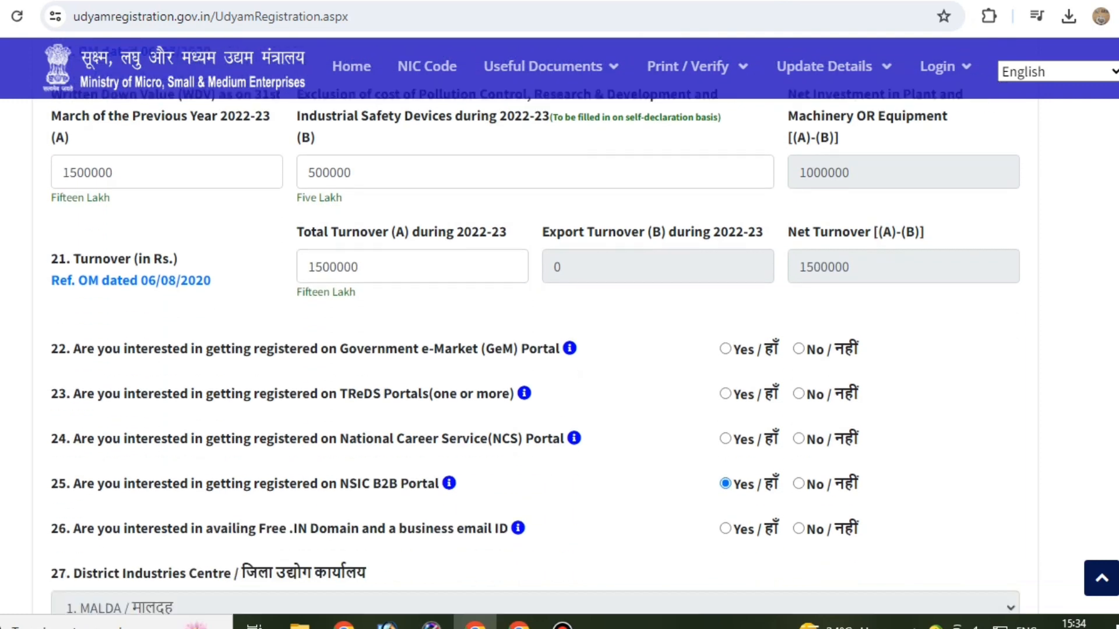
pyautogui.click(799, 331)
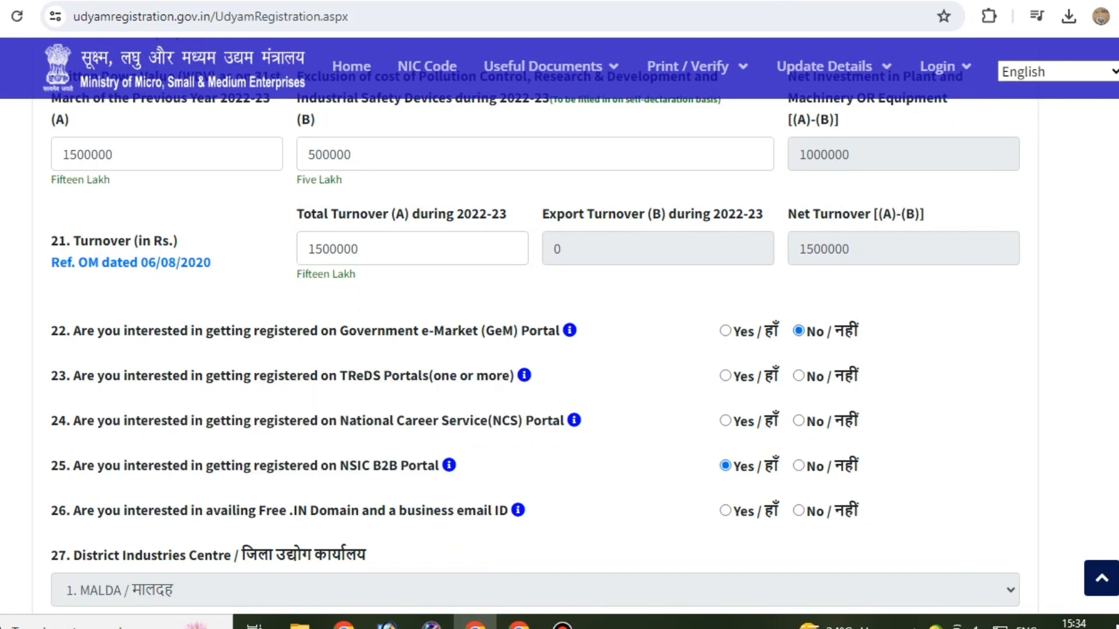
pyautogui.click(798, 376)
pyautogui.click(799, 420)
pyautogui.click(798, 466)
pyautogui.click(798, 510)
# Submit the form to request the final OTP and confirm that the entered data is correct.
pyautogui.scroll(-3, 798, 511)
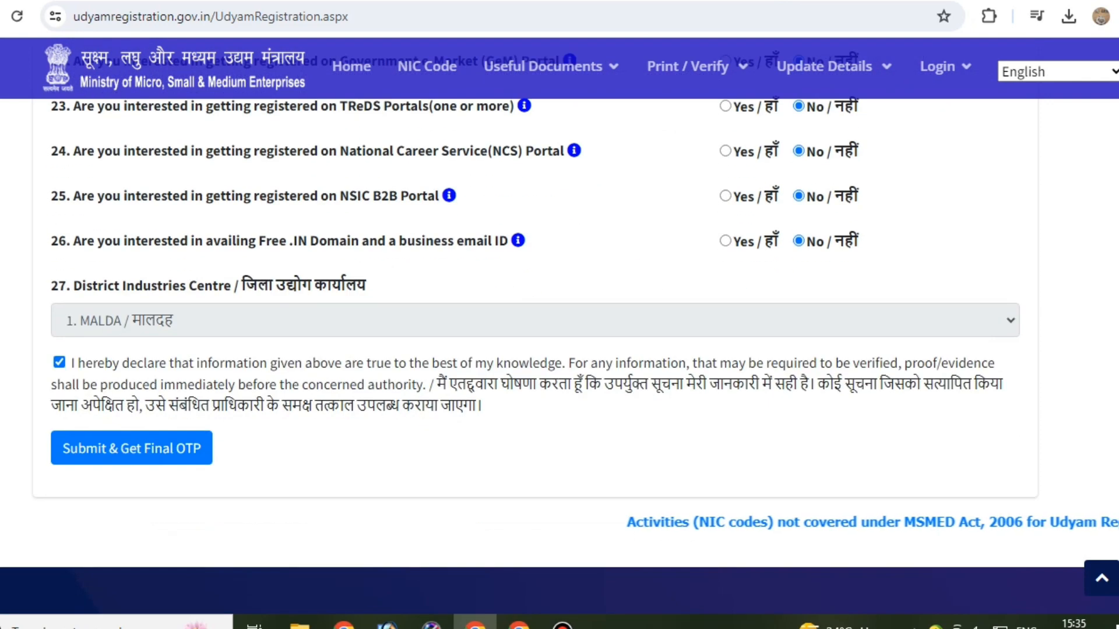
pyautogui.click(132, 447)
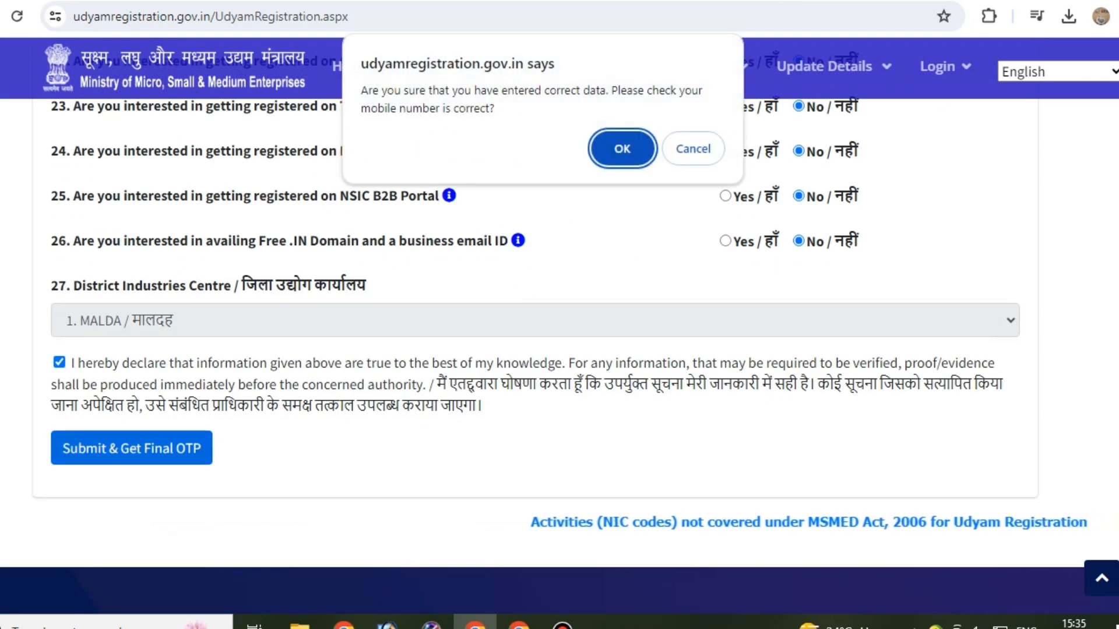
pyautogui.press('Return')
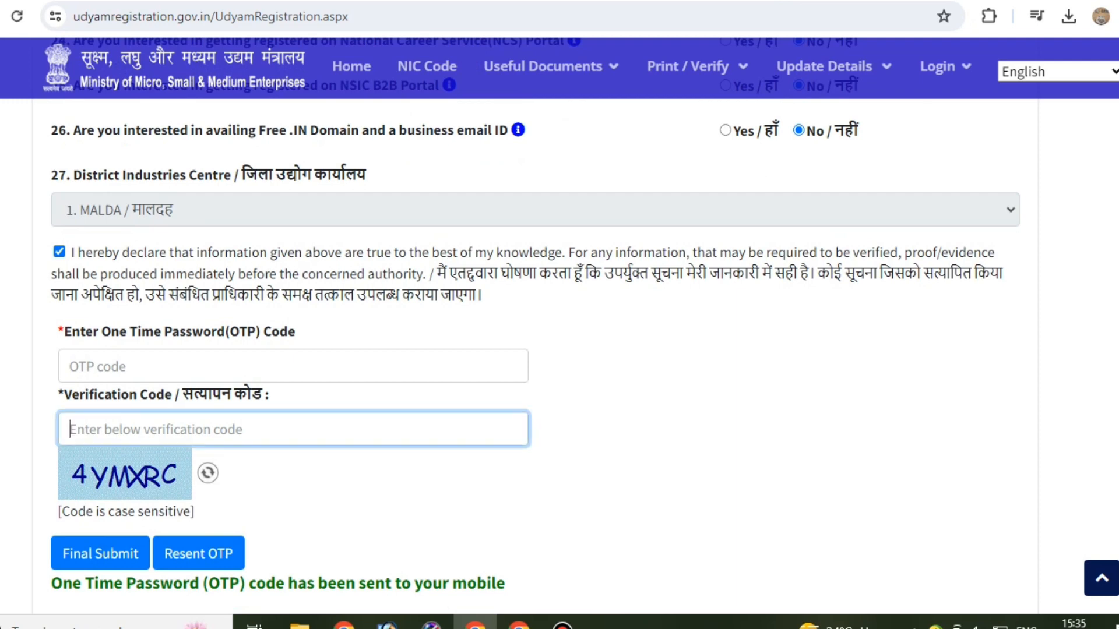
# Fill in the case-sensitive verification code shown in the captcha image.
pyautogui.write('4')
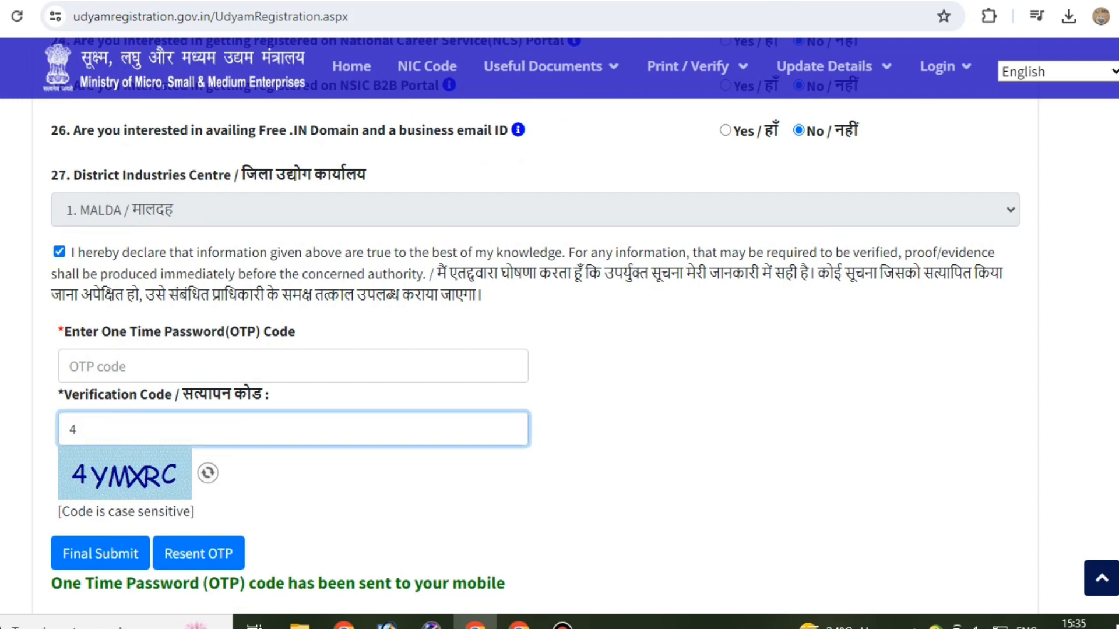
pyautogui.write('ym')
pyautogui.press('BackSpace')
pyautogui.press('BackSpace')
pyautogui.write('YMXRC')
# Enter the one-time password, make the final submission of the registration and accept the confirmation dialogs.
pyautogui.click(293, 366)
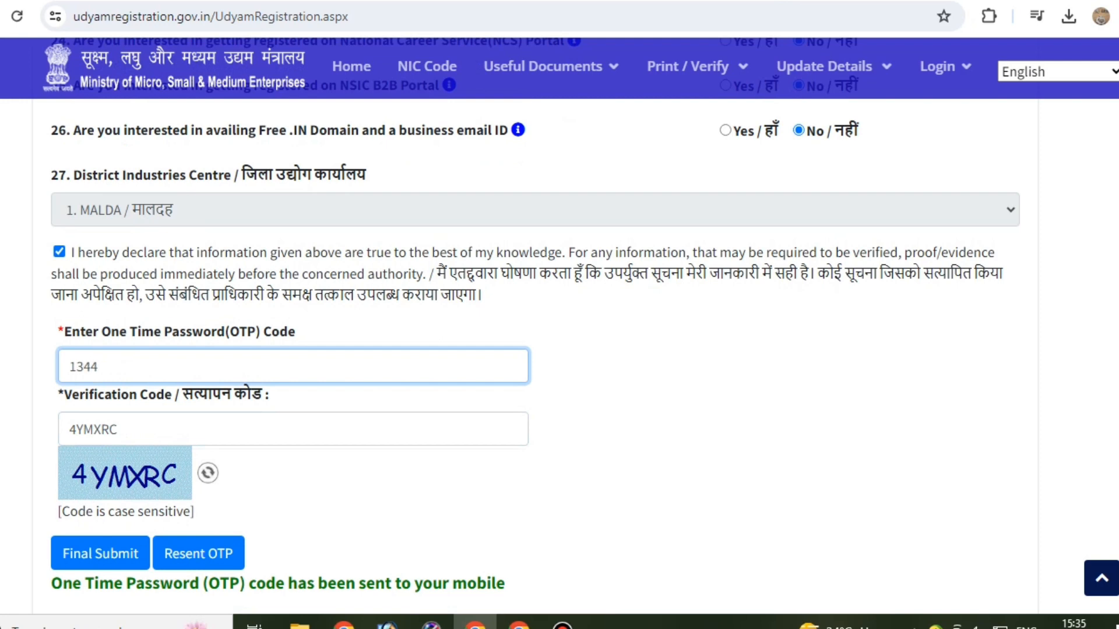
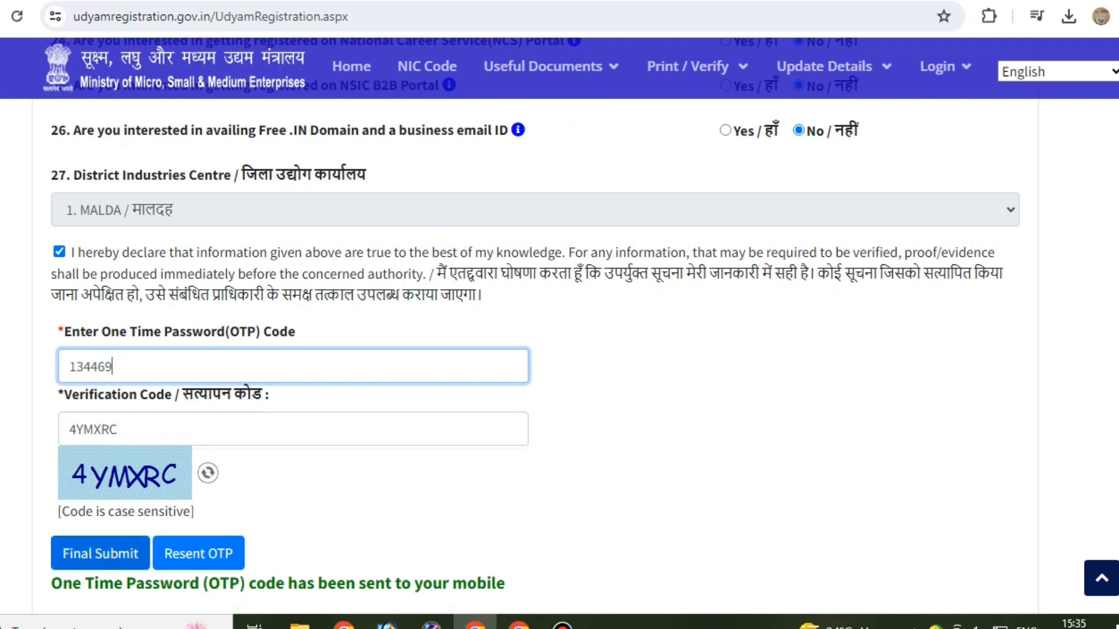
pyautogui.click(100, 553)
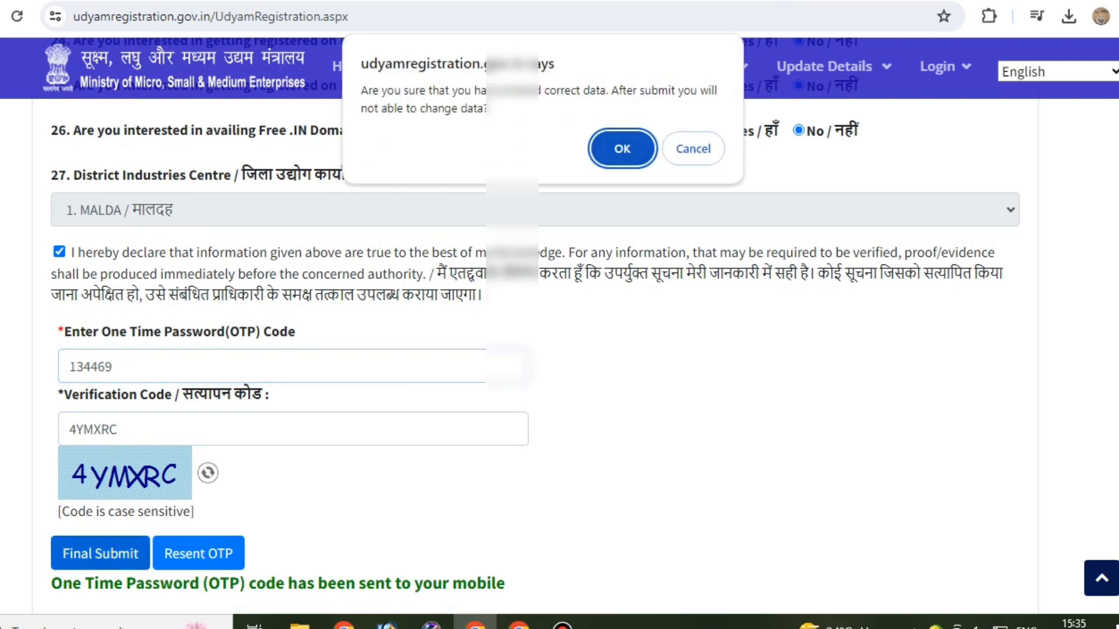
pyautogui.press('Return')
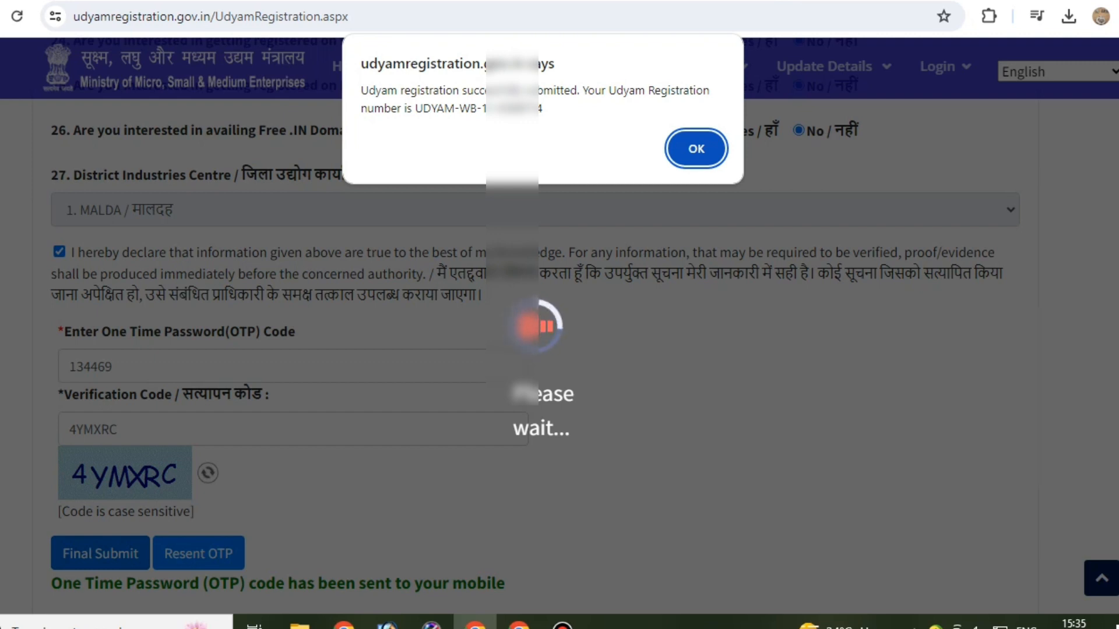
pyautogui.click(696, 149)
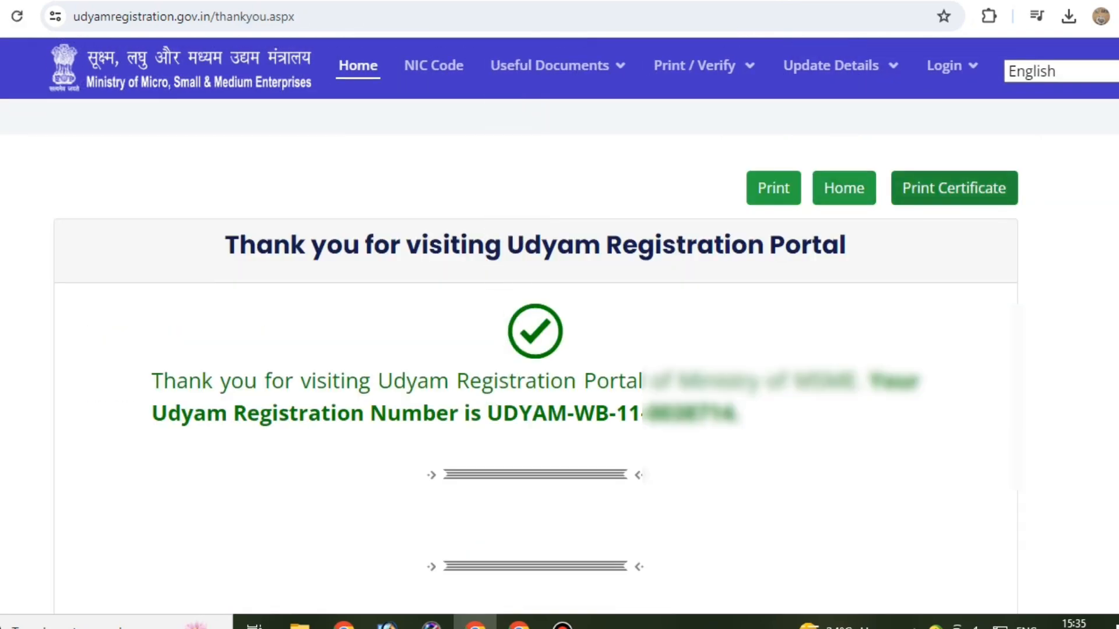
# Open certificate printing and enter the newly issued Udyam registration number on the login form.
pyautogui.click(954, 187)
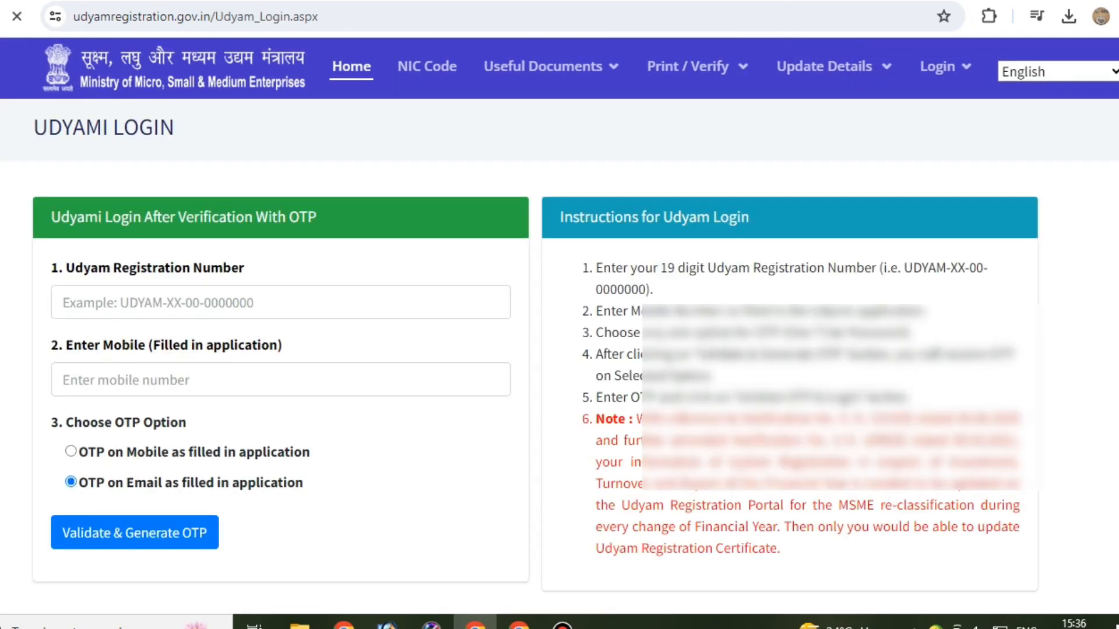
pyautogui.click(280, 302)
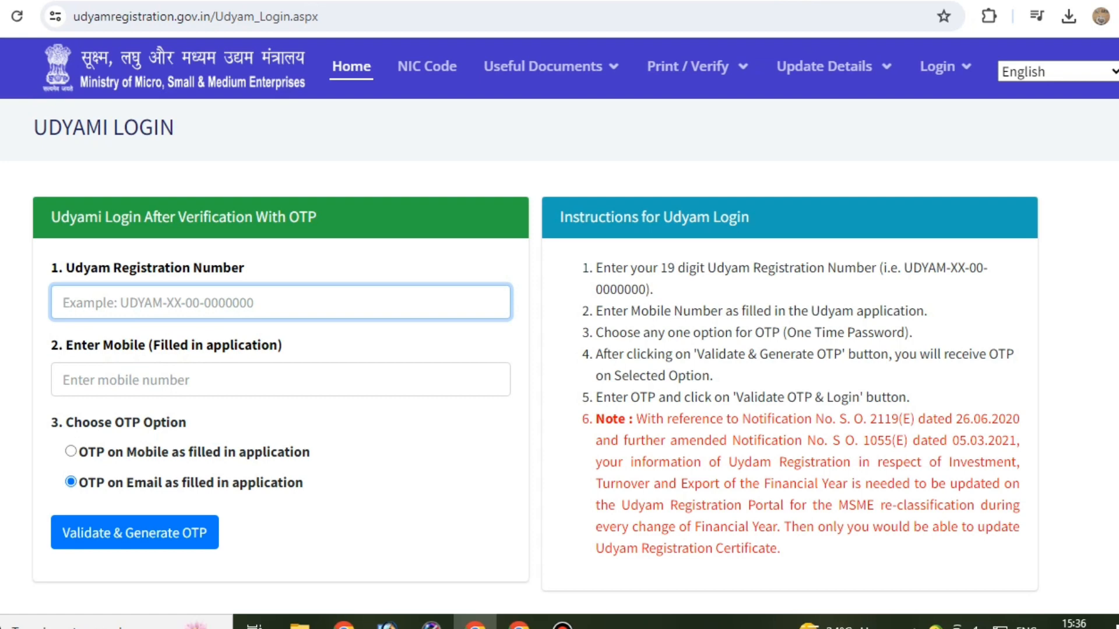
pyautogui.write('UD')
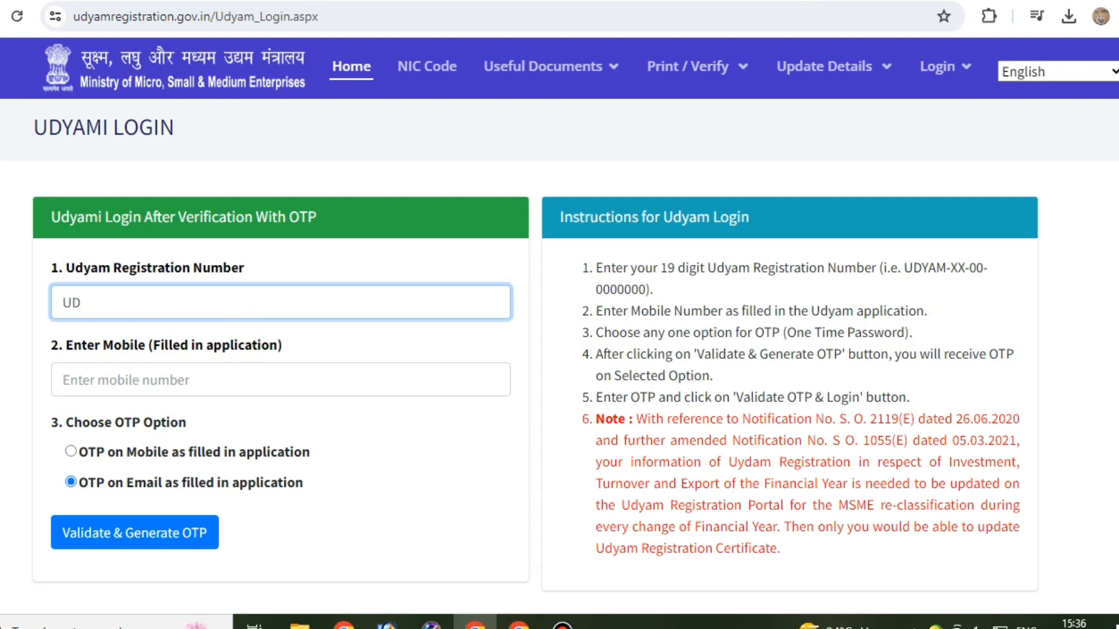
pyautogui.write('YAM-W')
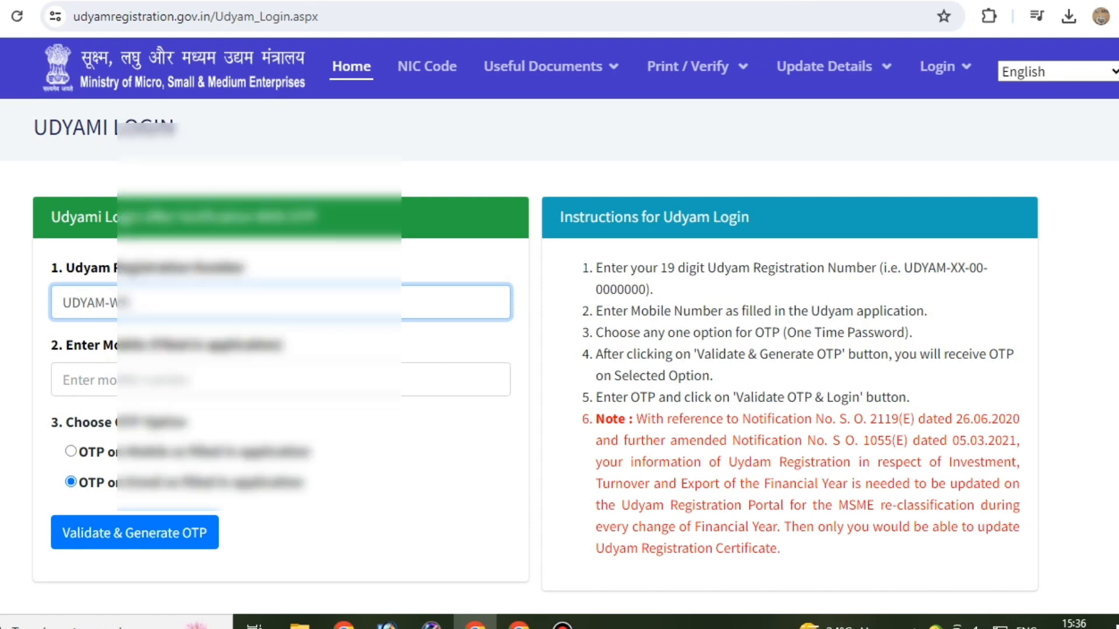
pyautogui.write('B-10-0000000')
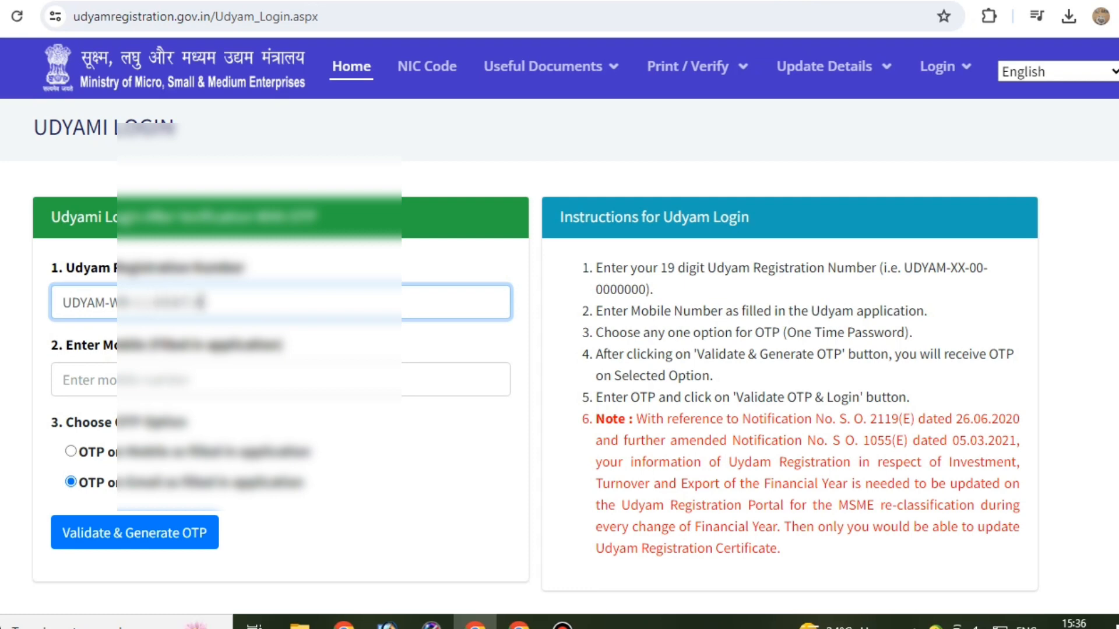
pyautogui.press('Tab')
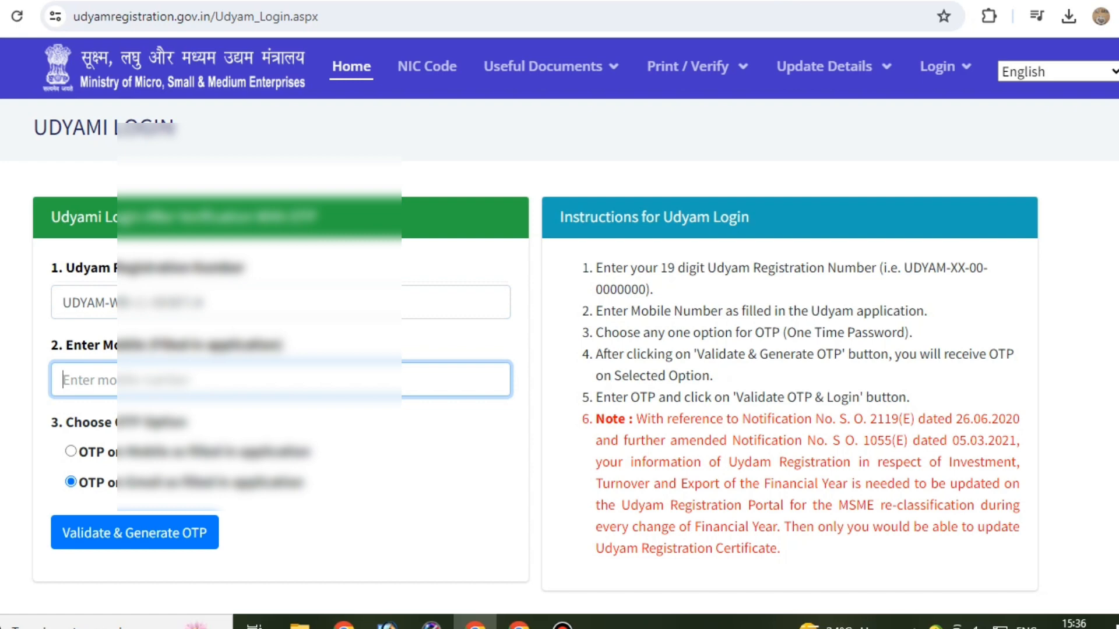
# Choose to receive the OTP on mobile, fill in the registered mobile number and generate the OTP.
pyautogui.click(71, 452)
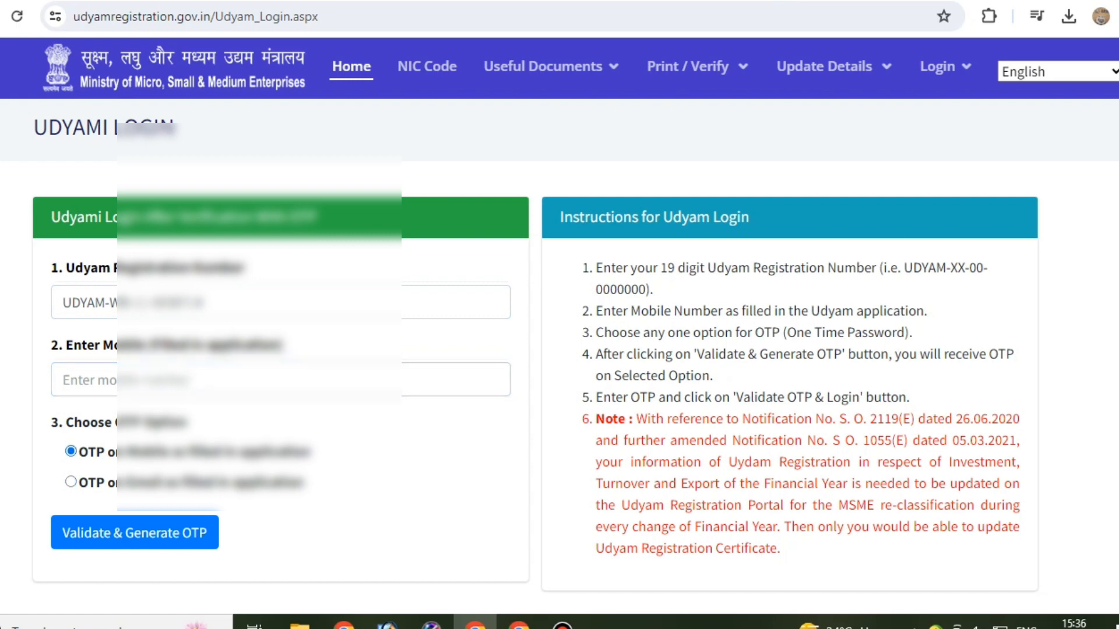
pyautogui.click(259, 380)
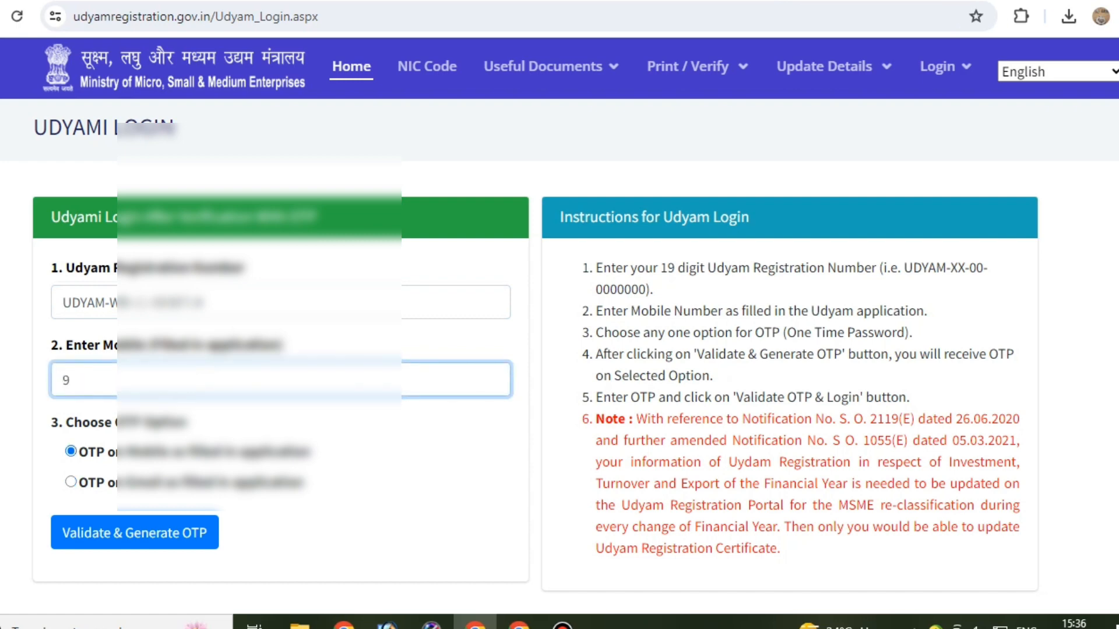
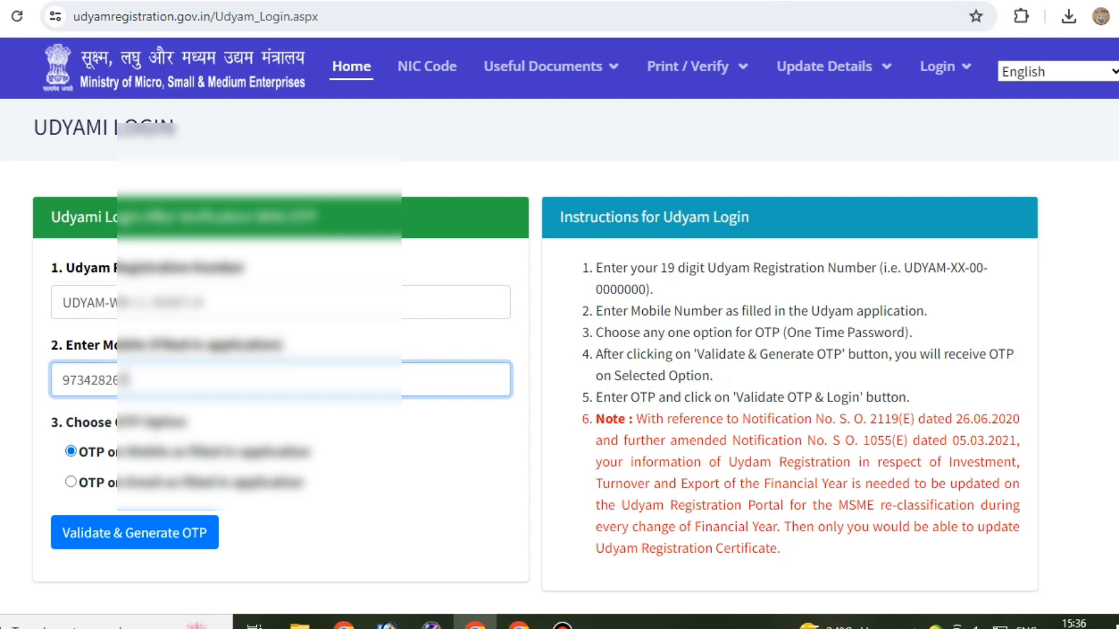
pyautogui.press('Tab')
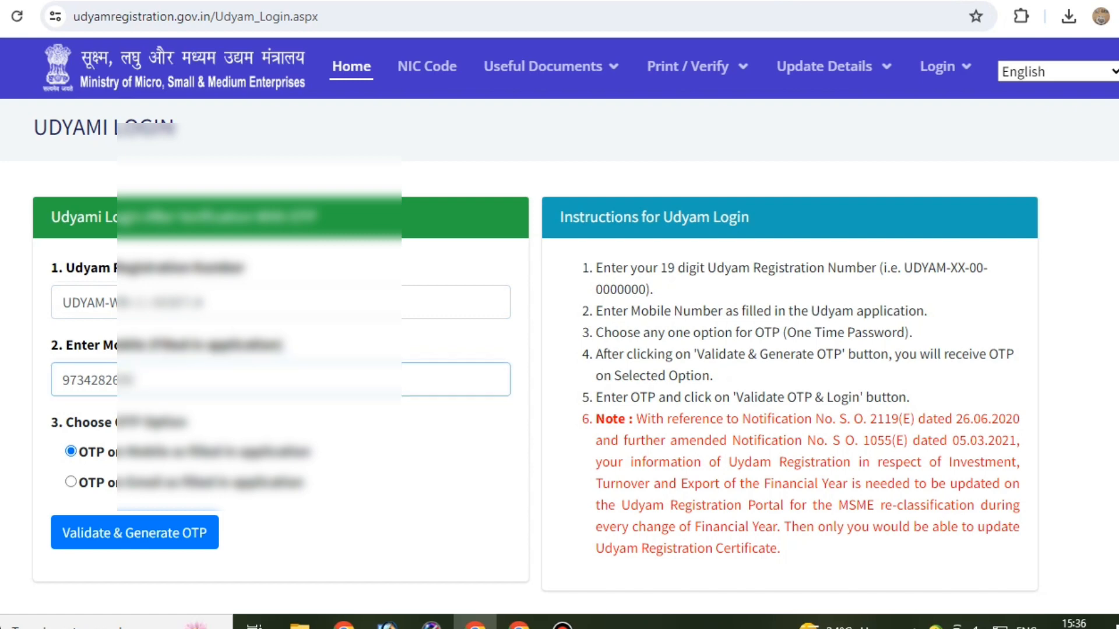
pyautogui.click(135, 532)
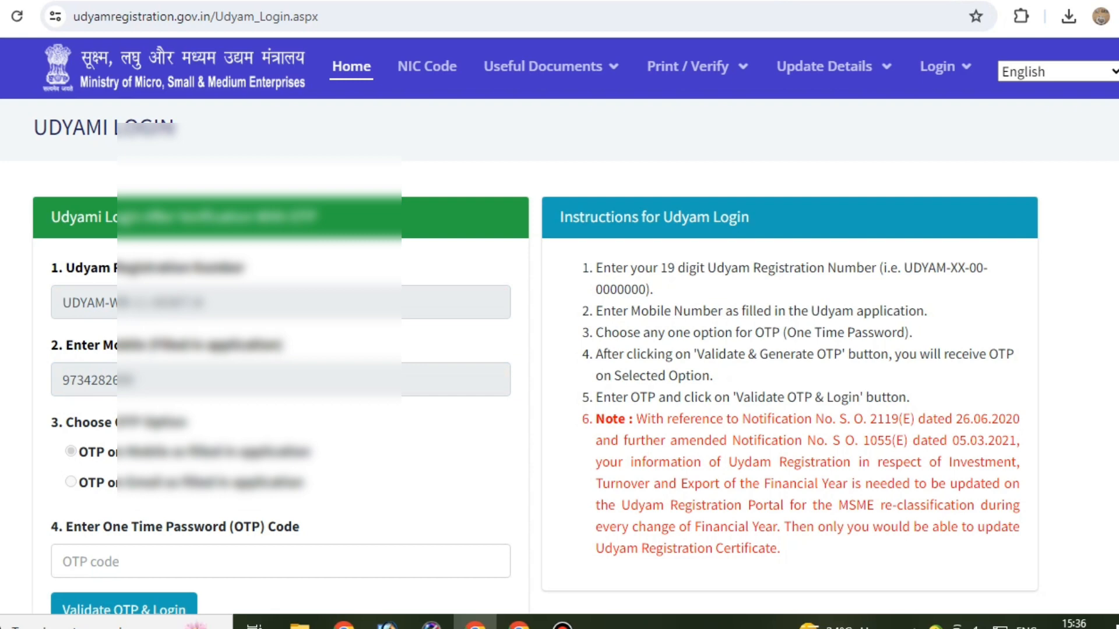
# Enter the login one-time password and validate it to log in to the Udyam account.
pyautogui.scroll(-3, 175, 408)
pyautogui.click(163, 292)
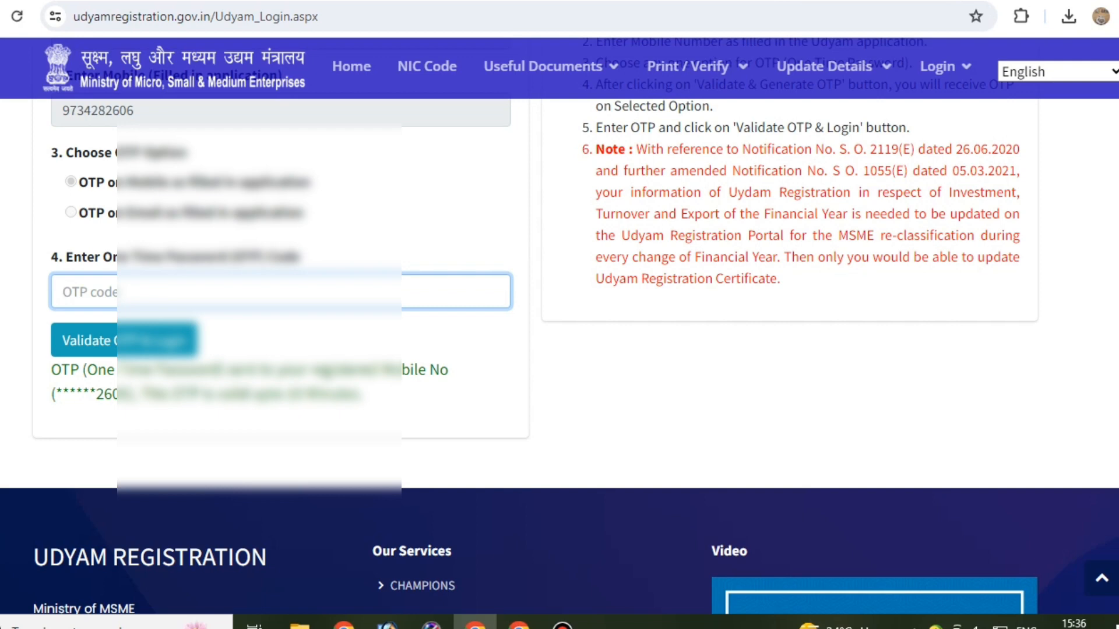
pyautogui.click(124, 340)
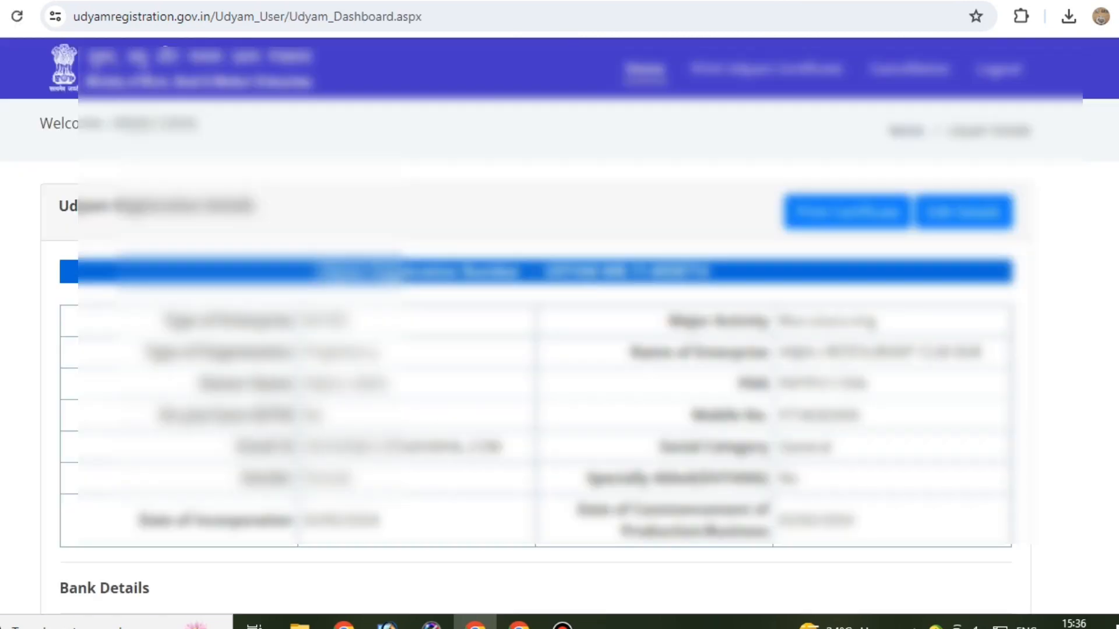
# Review the registration details, then open the Udyam registration certificate and its print dialog.
pyautogui.scroll(-20, 559, 326)
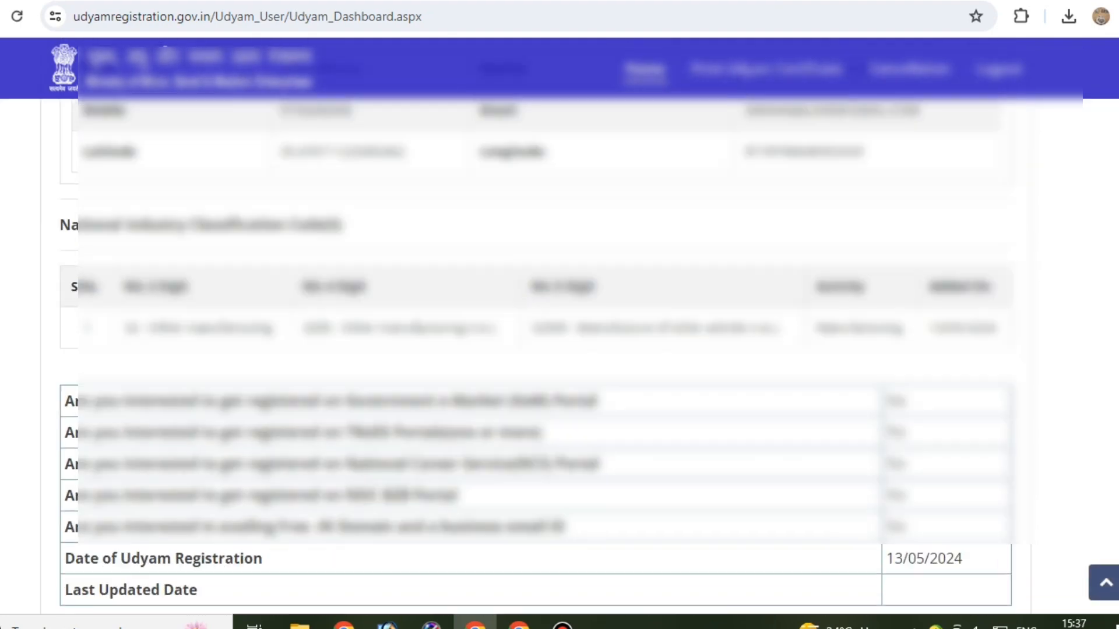
pyautogui.scroll(15, 559, 326)
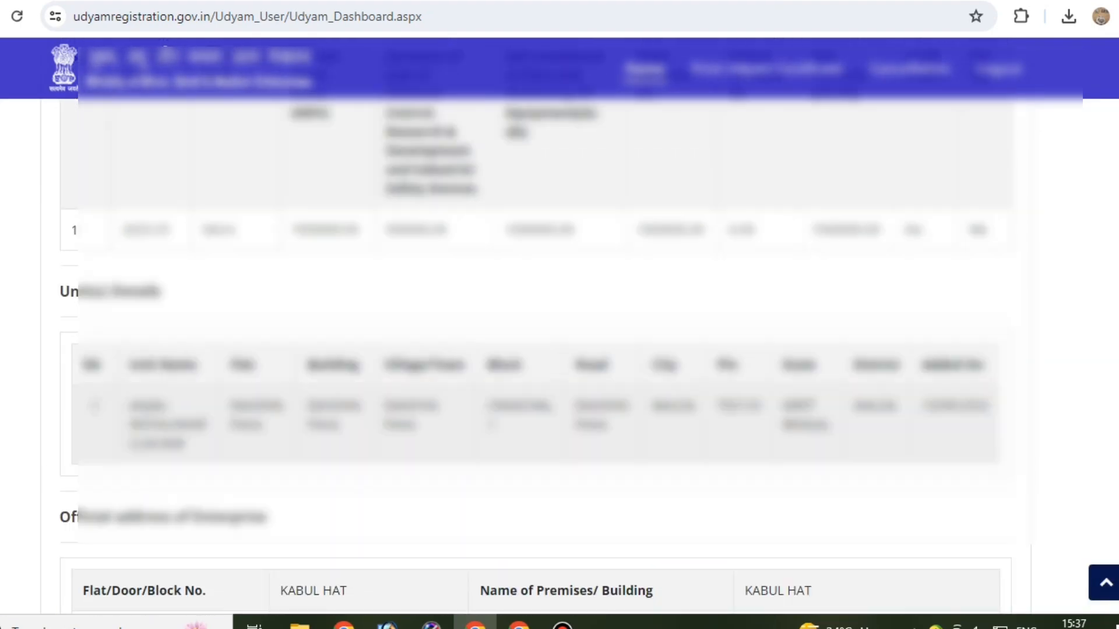
pyautogui.scroll(10, 560, 326)
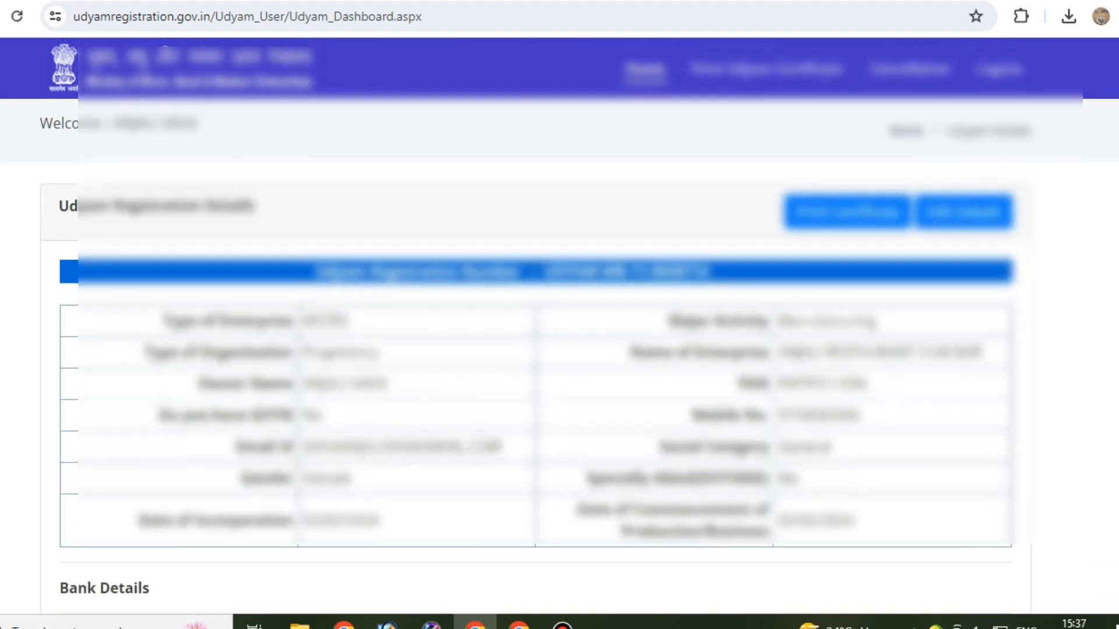
pyautogui.click(847, 212)
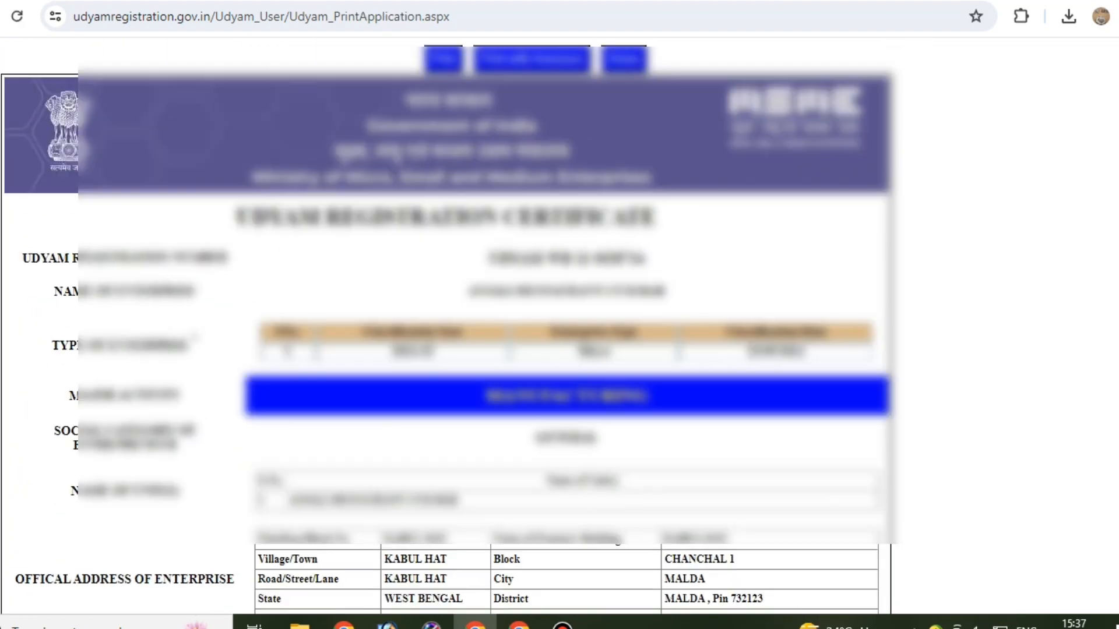
pyautogui.click(444, 60)
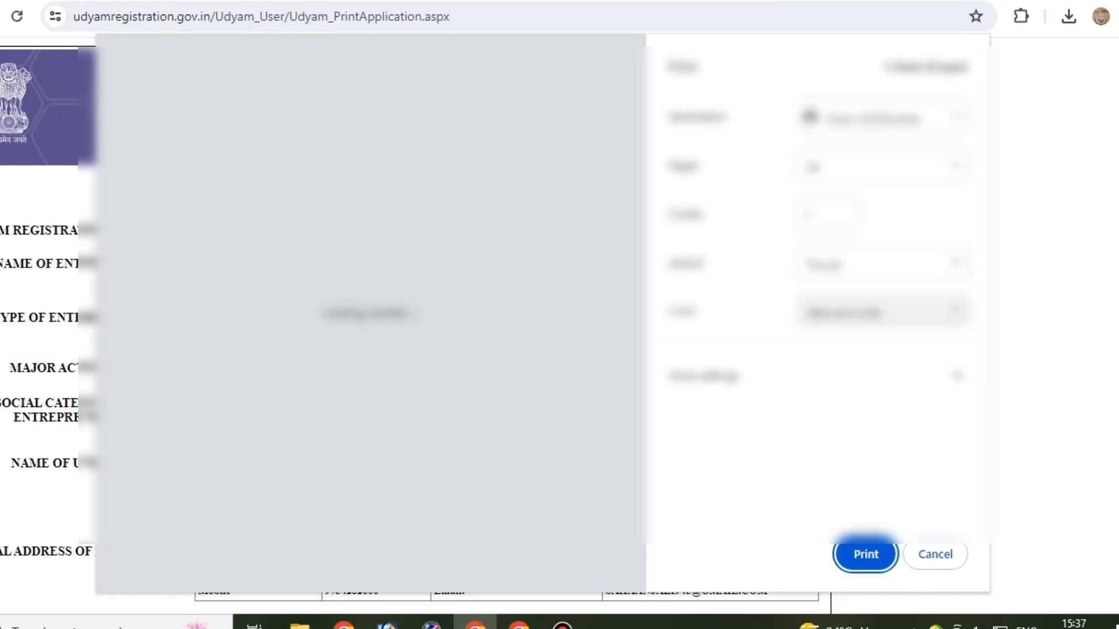
# Set the certificate printout to color and choose its paper size in the additional print settings.
pyautogui.click(883, 313)
pyautogui.click(874, 352)
pyautogui.click(874, 376)
pyautogui.click(875, 441)
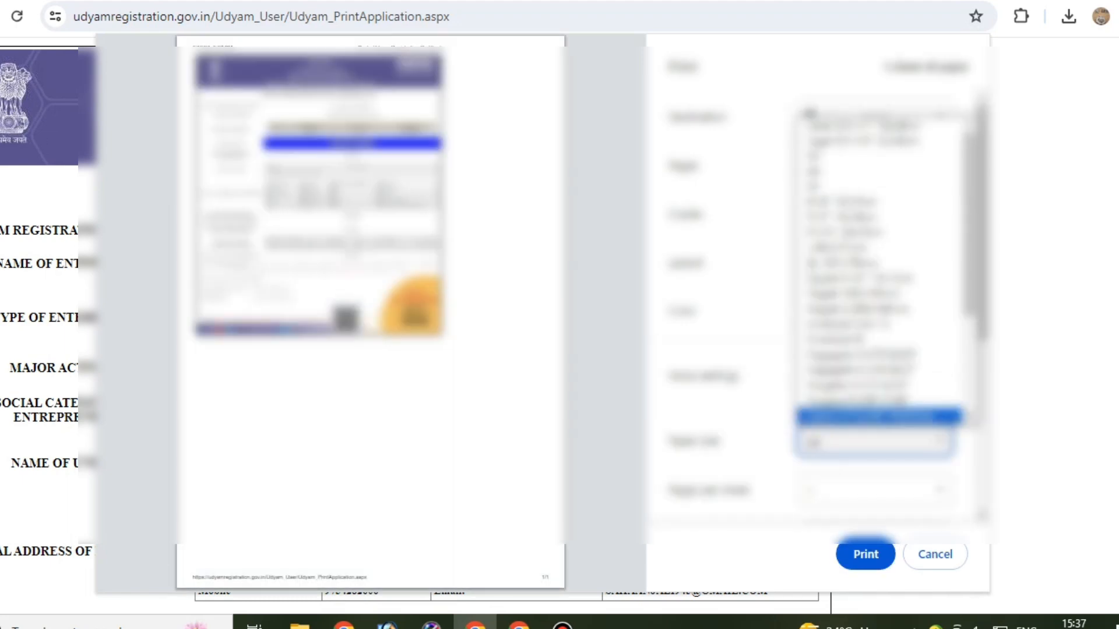
pyautogui.click(878, 416)
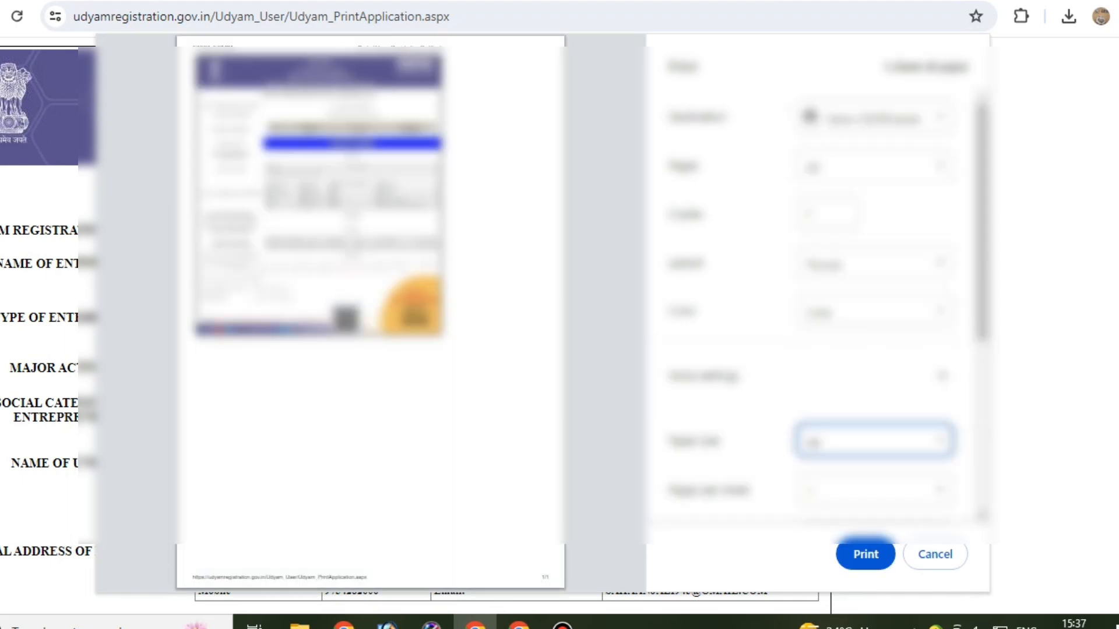
# Change the scale setting so the certificate prints larger on the page.
pyautogui.scroll(-5, 810, 291)
pyautogui.click(874, 281)
pyautogui.click(868, 303)
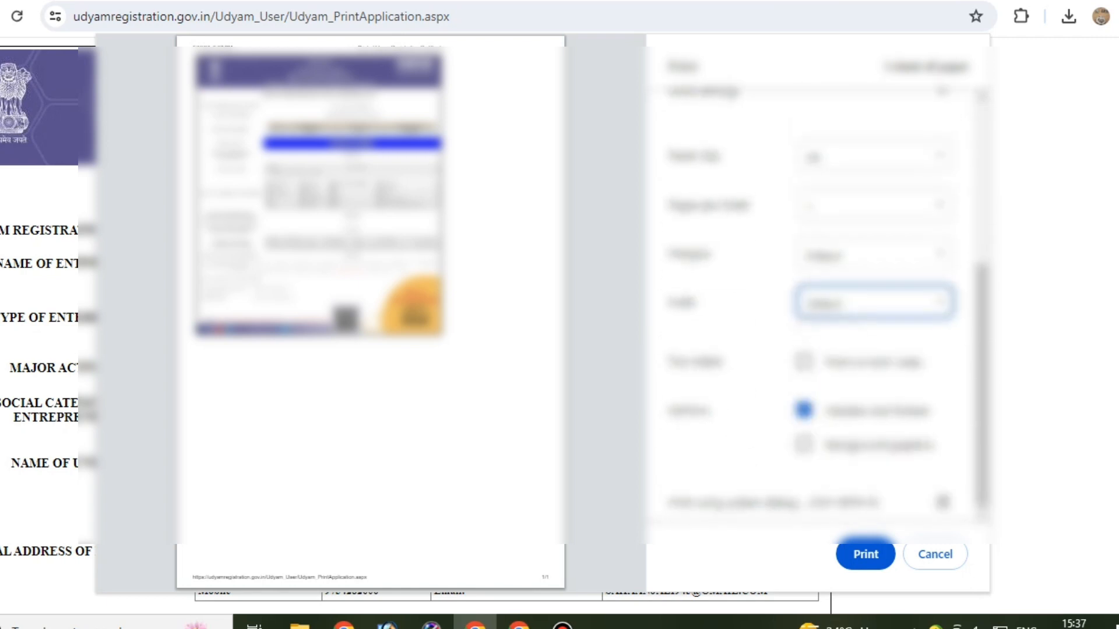
pyautogui.scroll(5, 810, 292)
pyautogui.scroll(-5, 810, 292)
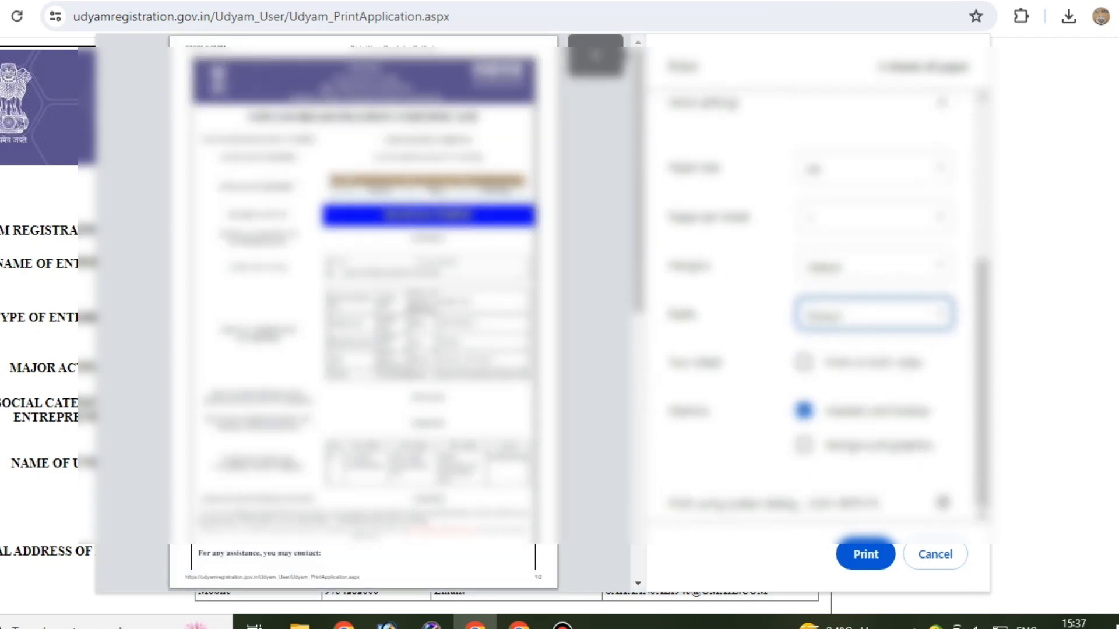
# Set a custom print scale of 90 for the certificate.
pyautogui.click(874, 314)
pyautogui.click(874, 354)
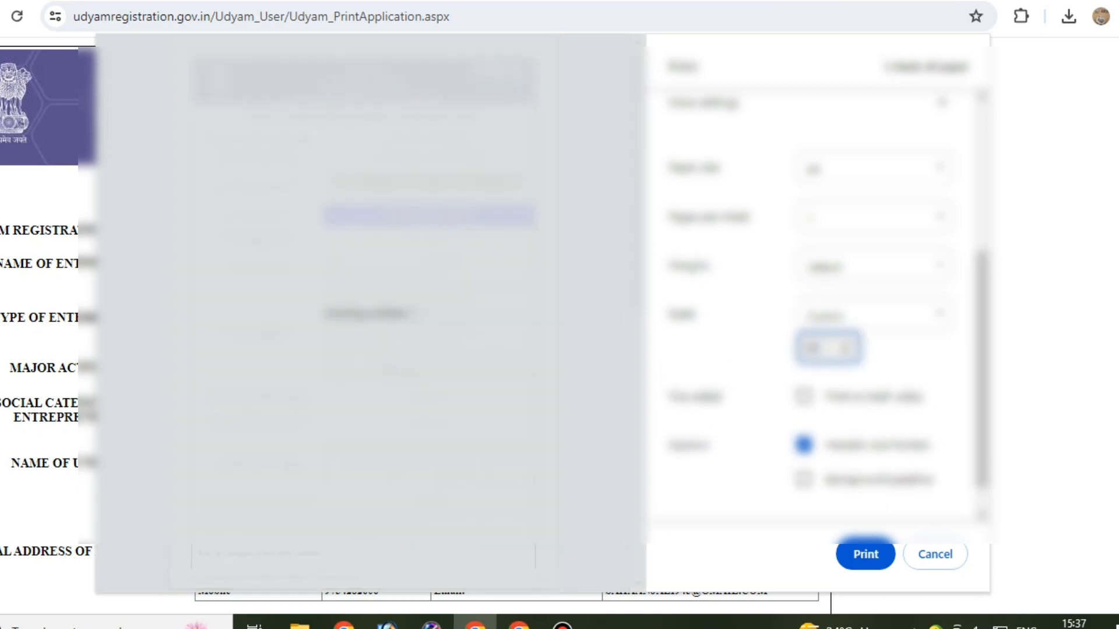
pyautogui.write('90')
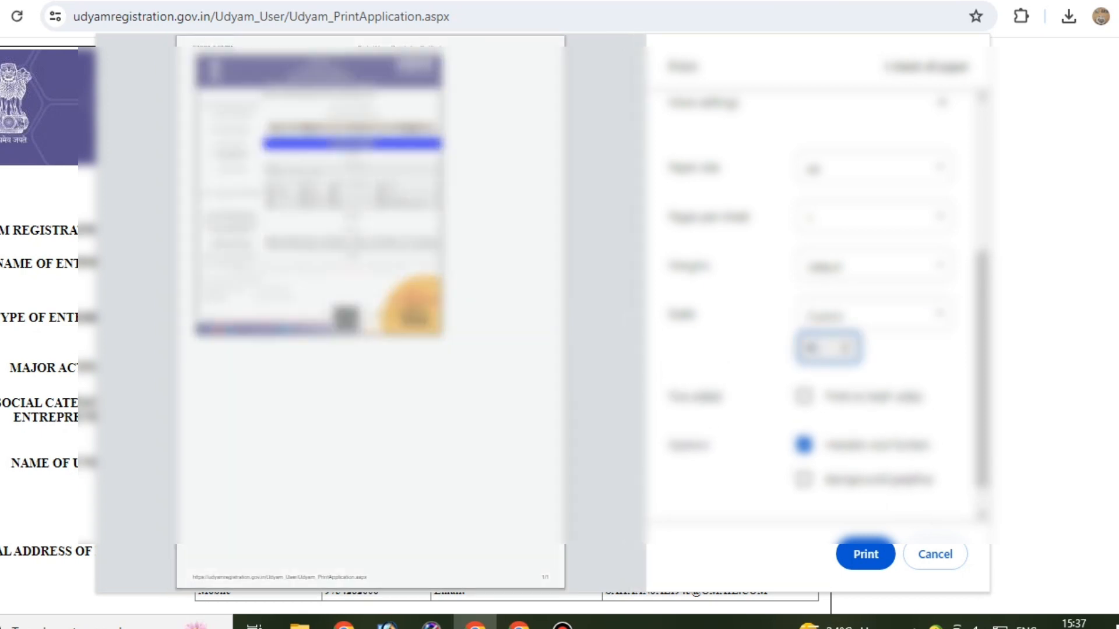
pyautogui.scroll(5, 810, 303)
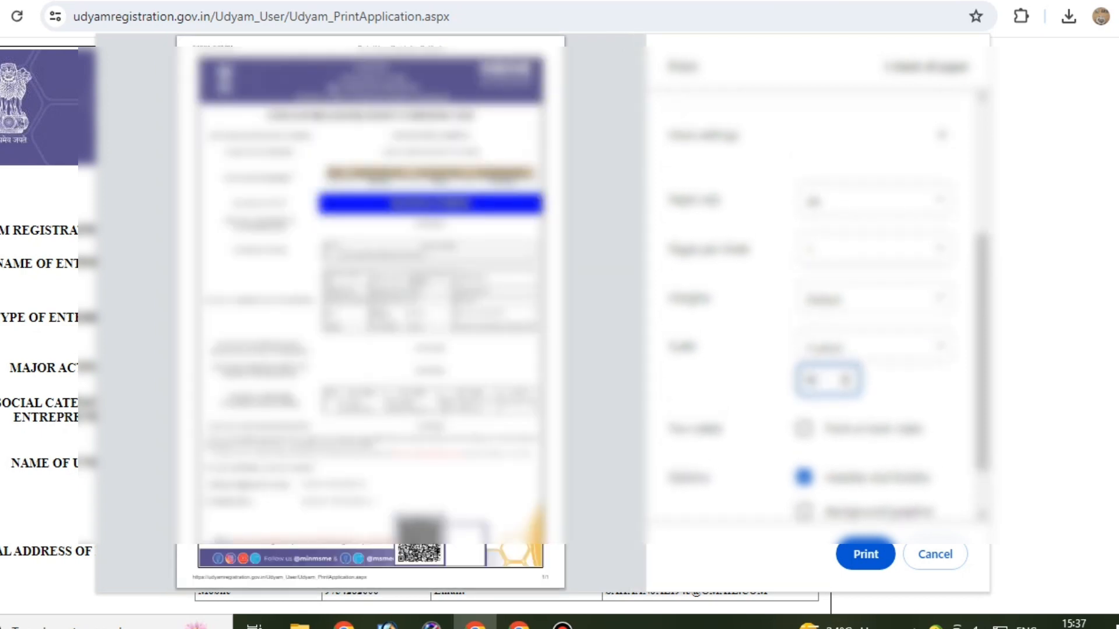
# Switch to the system print dialog and open the selected printer's preferences.
pyautogui.scroll(-5, 810, 303)
pyautogui.click(942, 502)
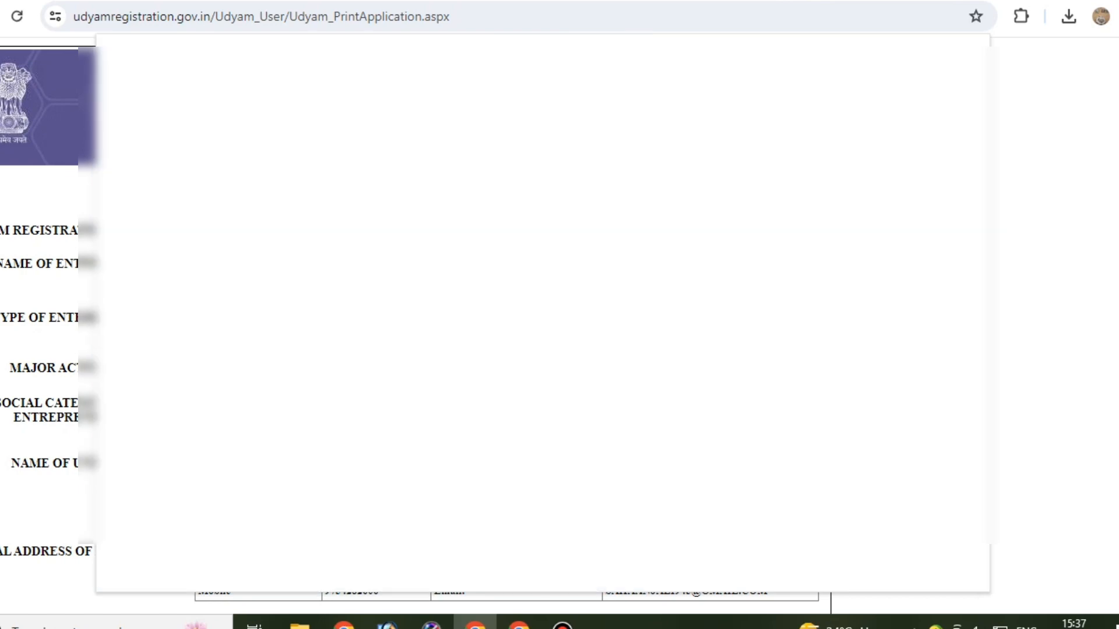
pyautogui.click(296, 140)
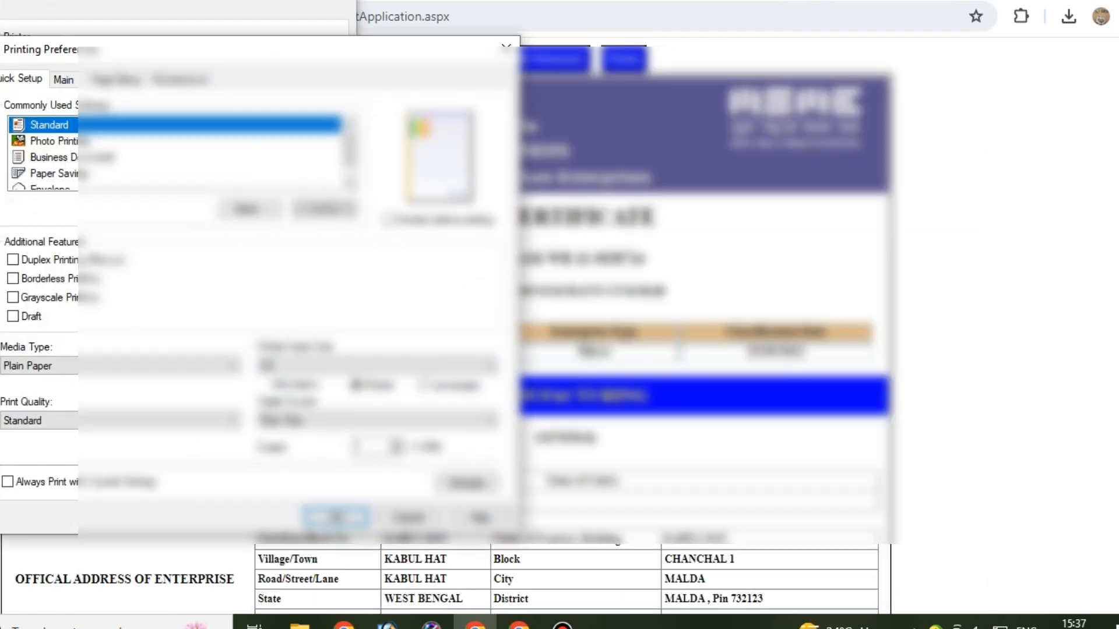
# Apply the Photo Printing preset, choose the printer paper size, and set the print quality to High in the printing preferences.
pyautogui.click(296, 141)
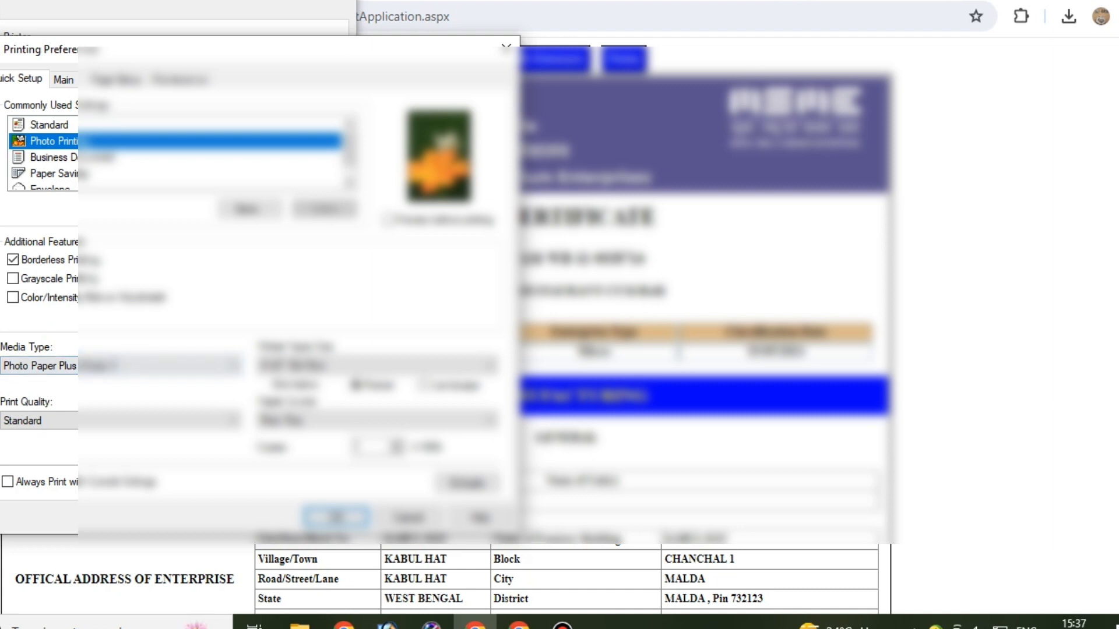
pyautogui.click(315, 366)
pyautogui.click(298, 407)
pyautogui.click(186, 420)
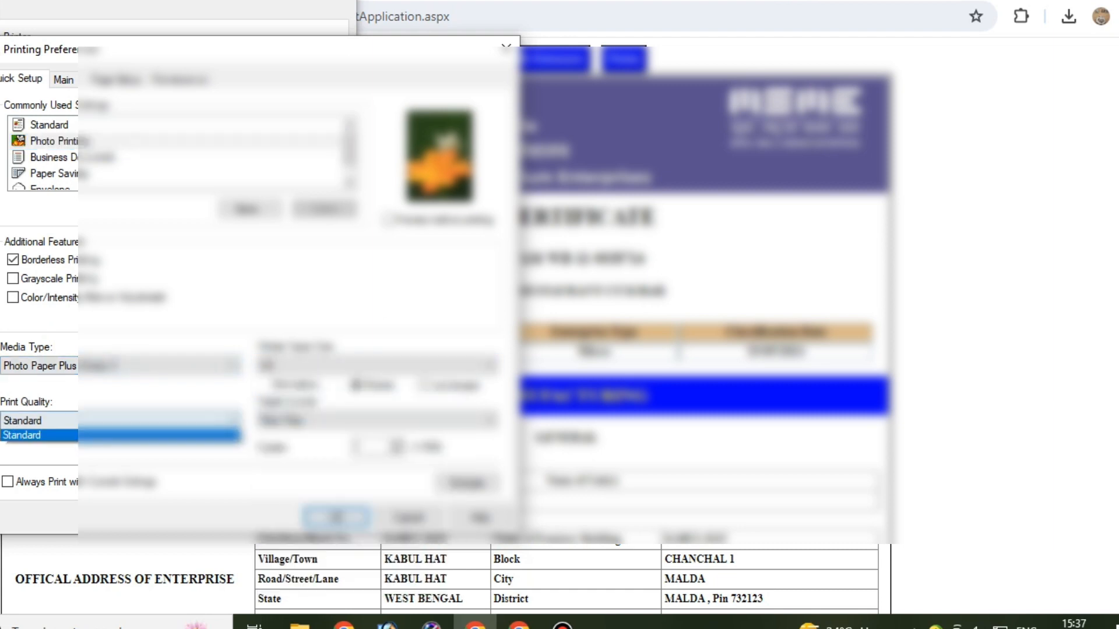
pyautogui.click(175, 438)
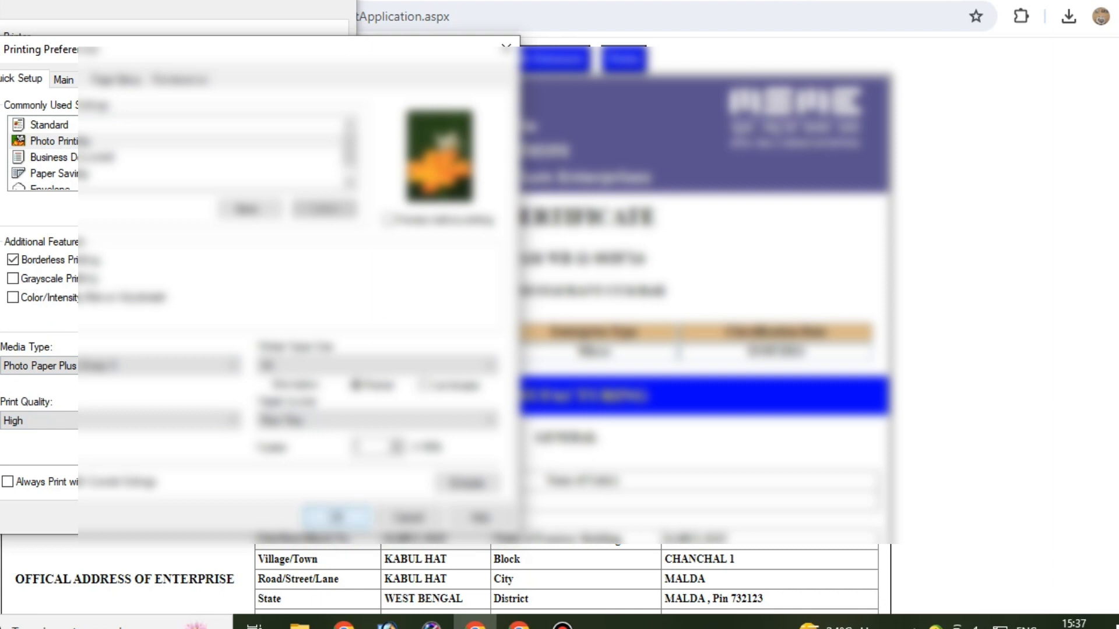
pyautogui.click(337, 517)
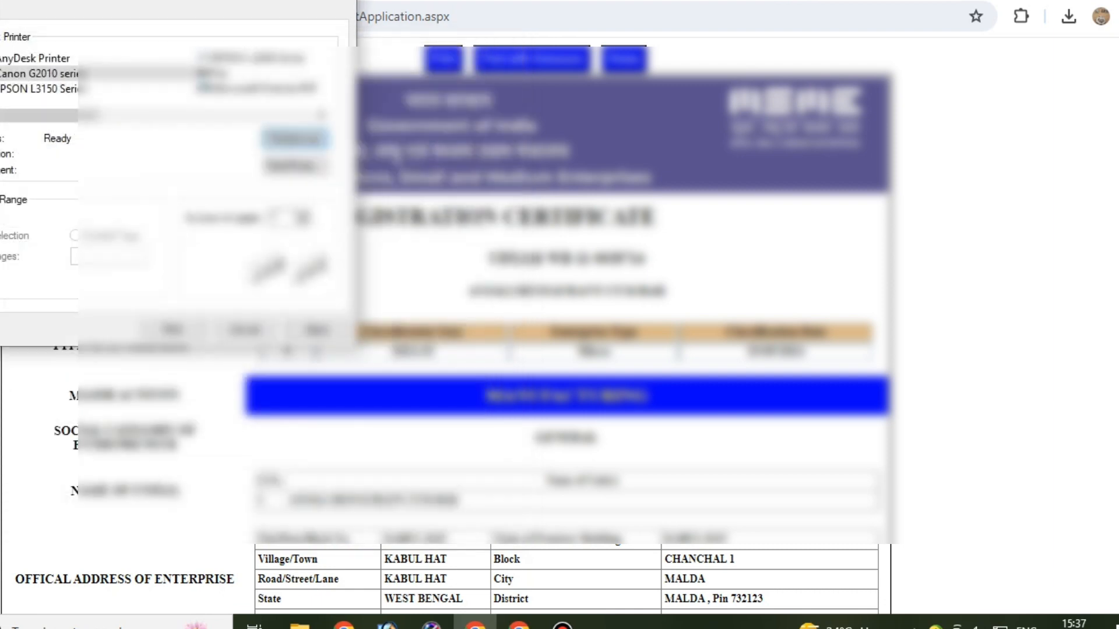